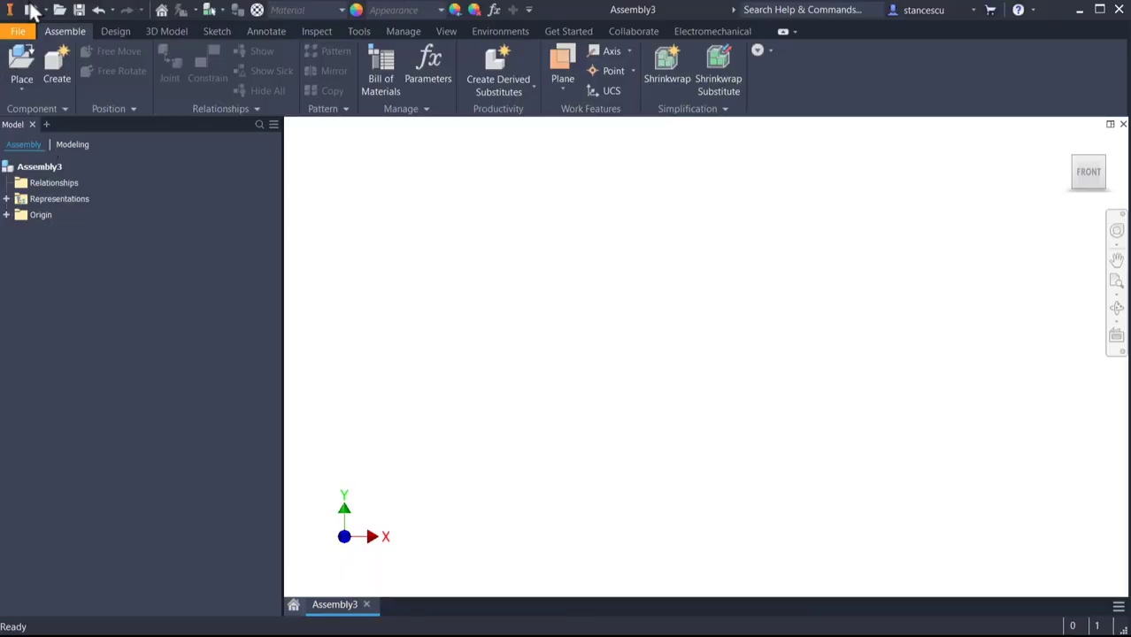
- Create a new Standard (mm) assembly and place one Stand RAC grounded at the origin
click(31, 11)
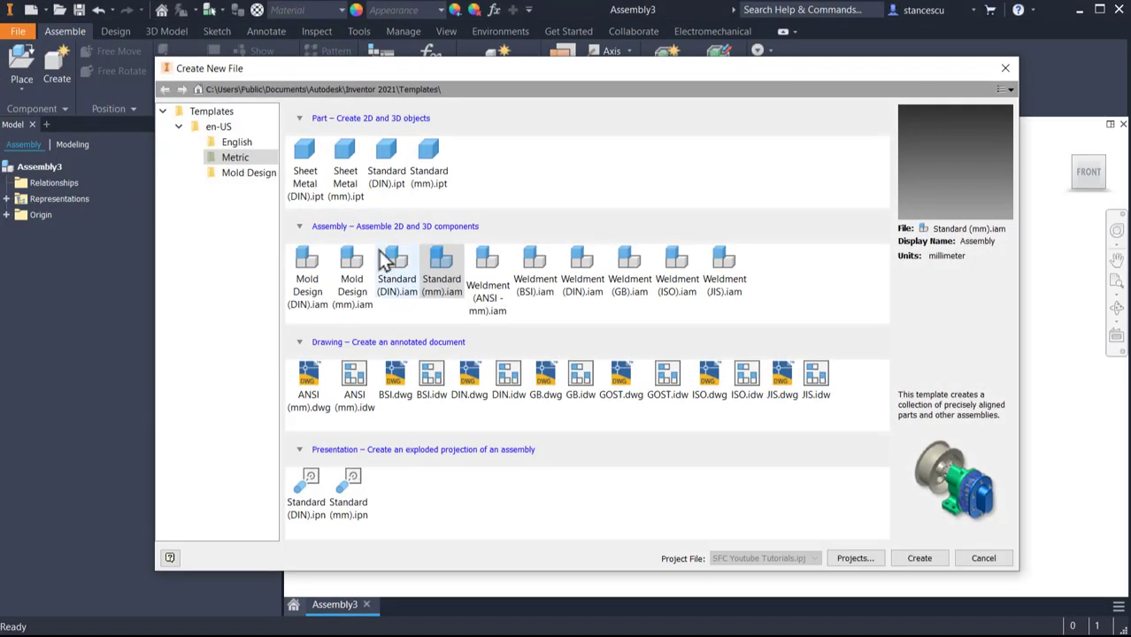
double_click(452, 263)
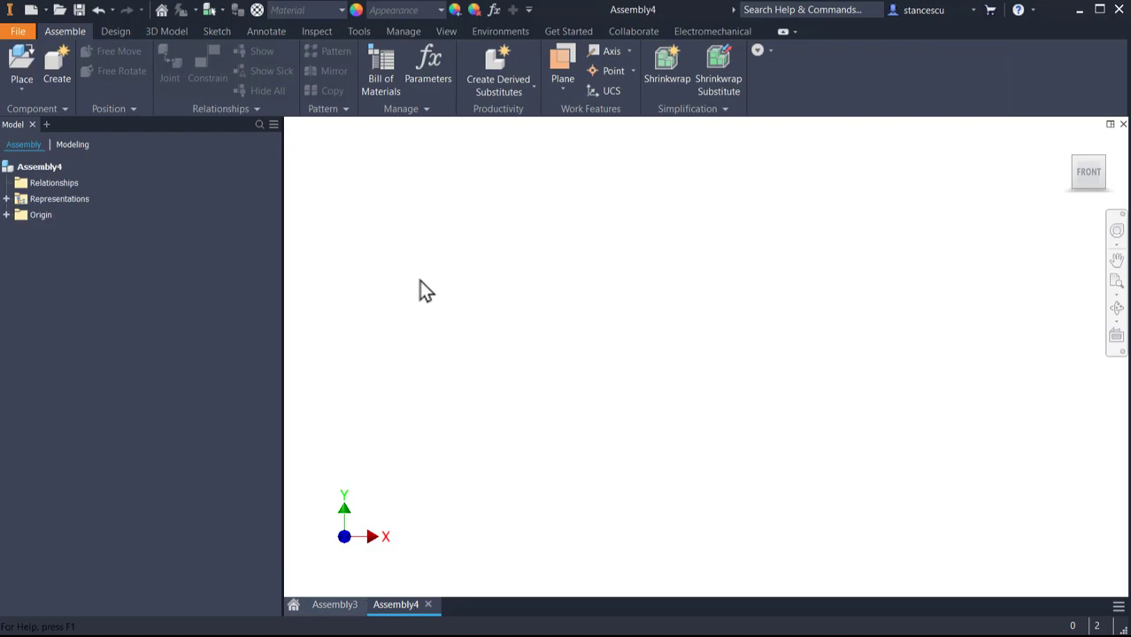
click(20, 62)
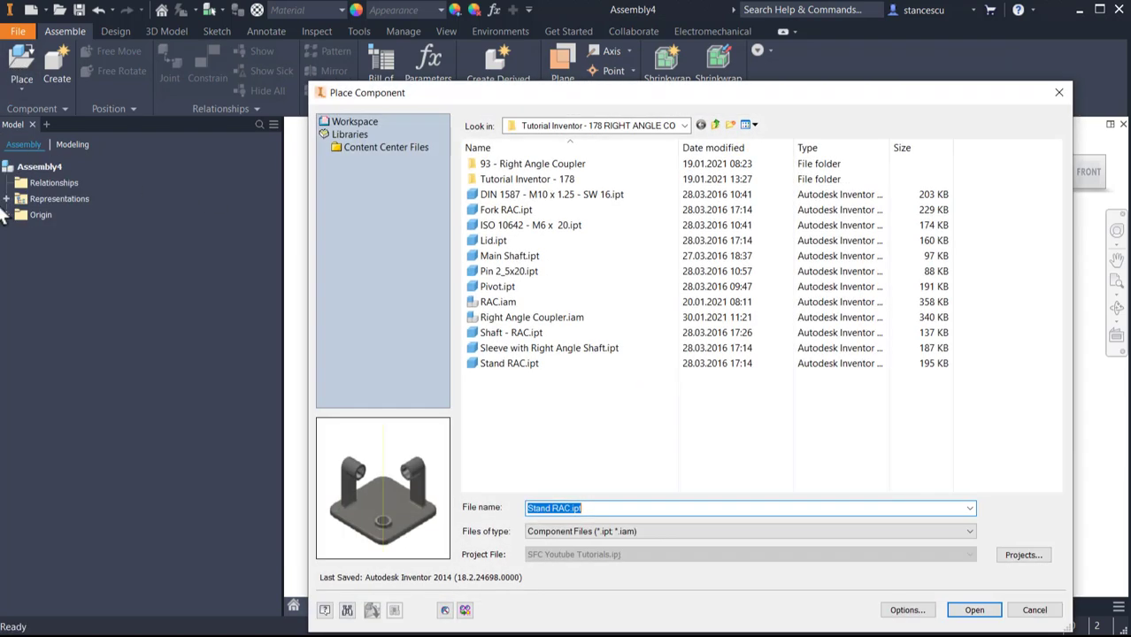
double_click(501, 364)
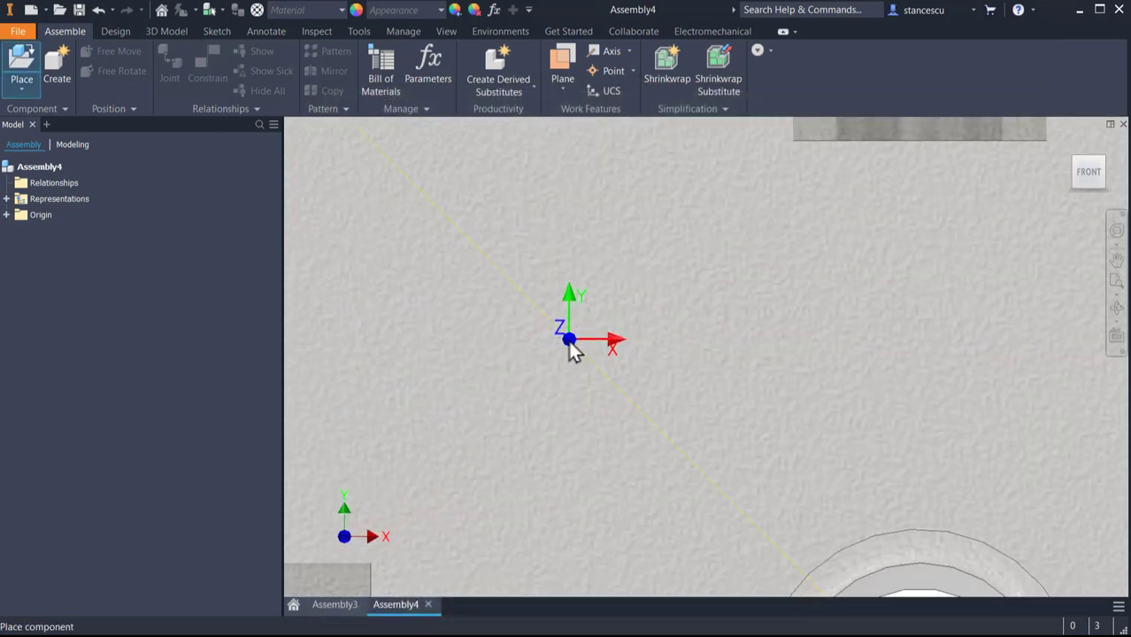
right_click(571, 345)
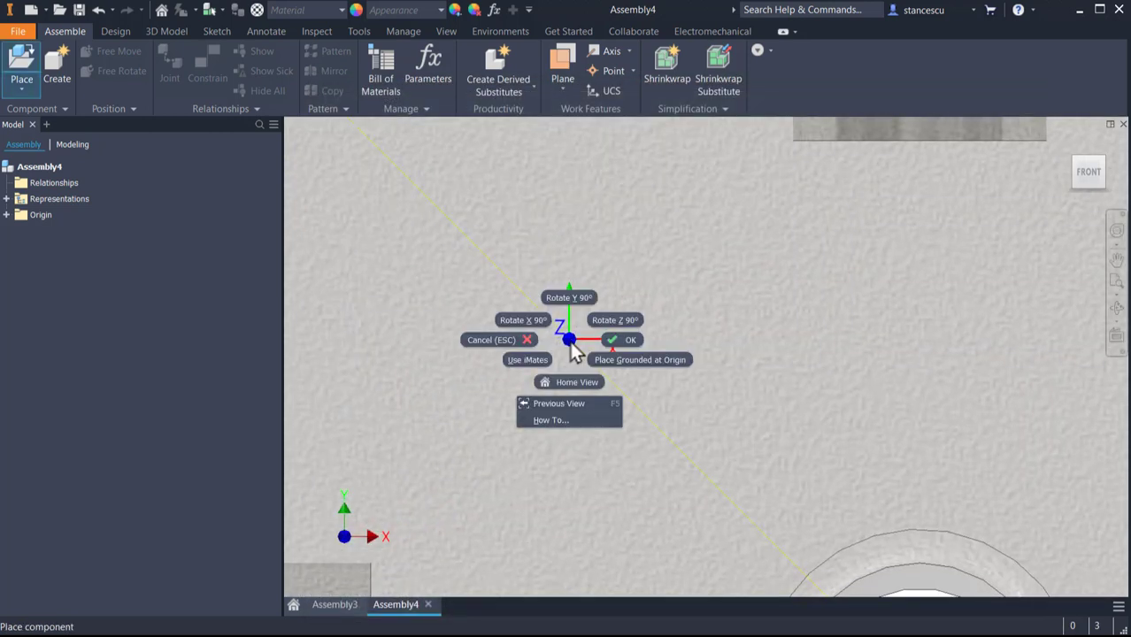
click(640, 359)
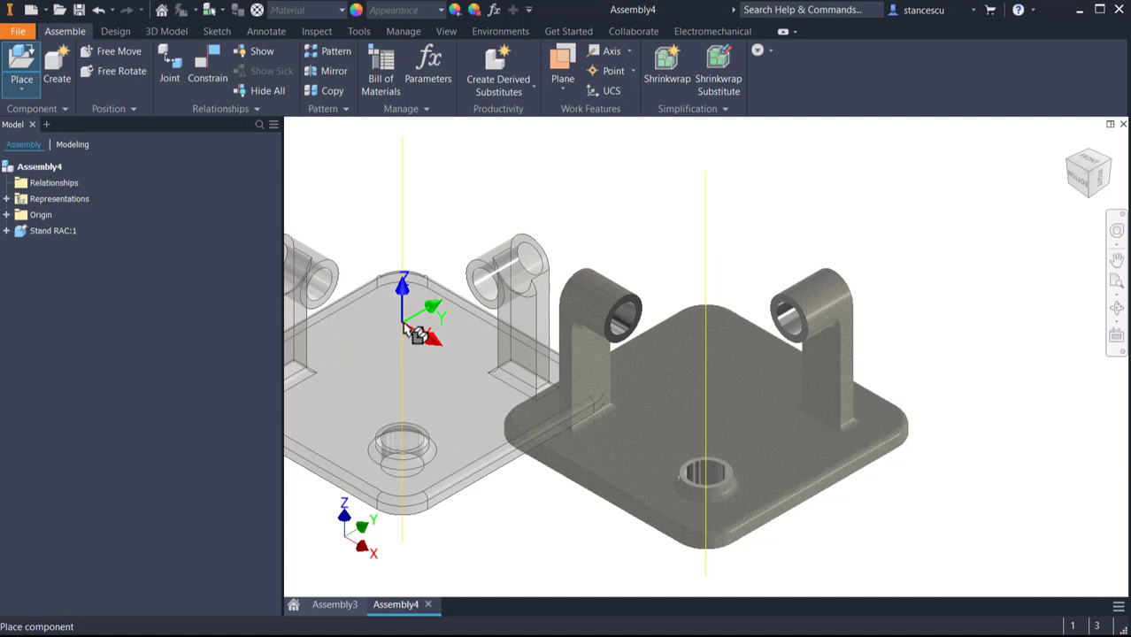
key(Escape)
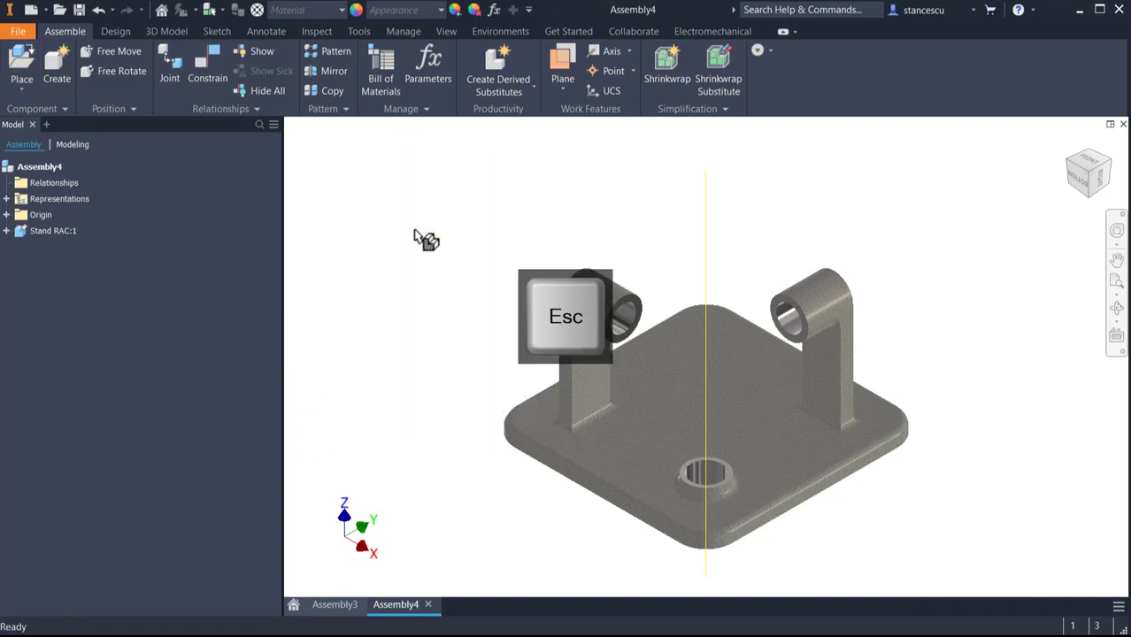
- Hide the stand's Work Plane3 and return the view to Home
shift+middle_drag(419, 281, 429, 263)
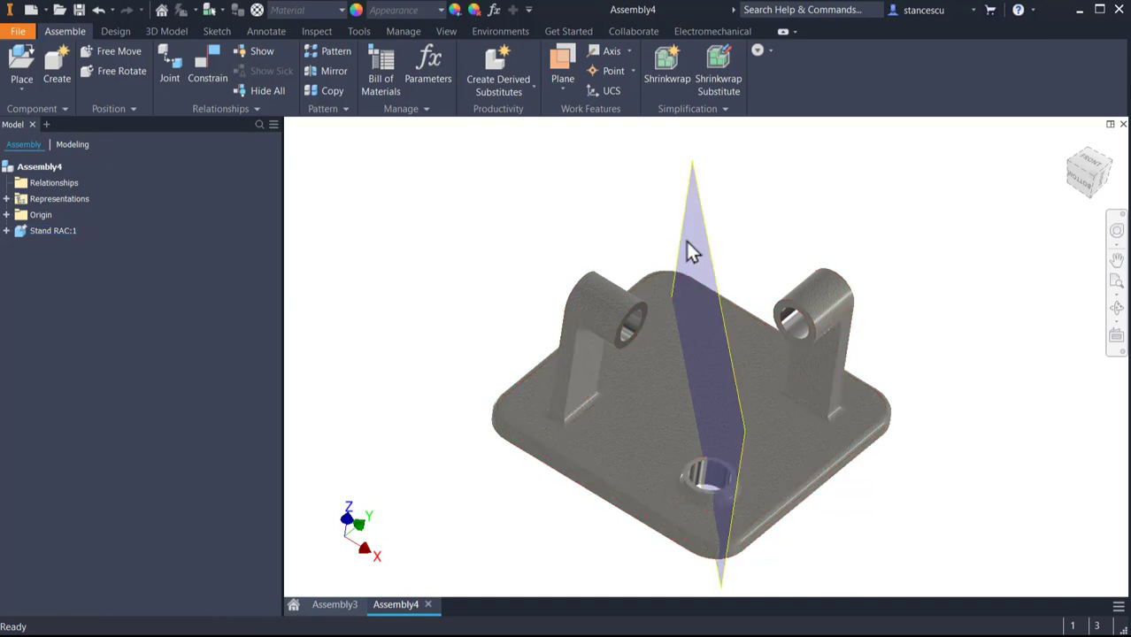
click(7, 231)
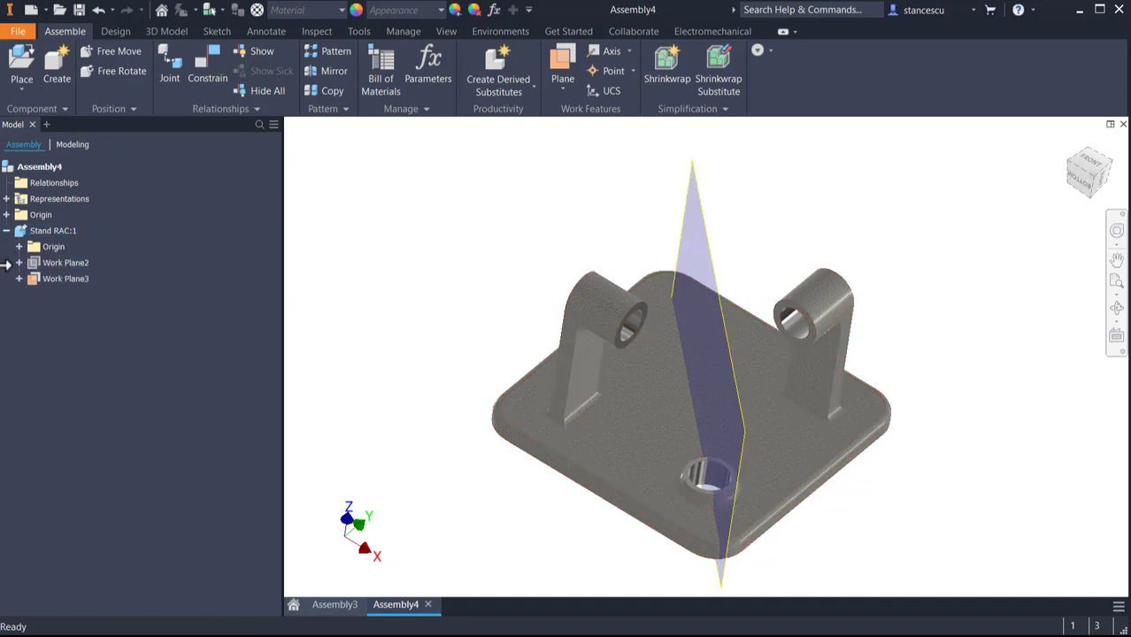
click(40, 279)
right_click(40, 280)
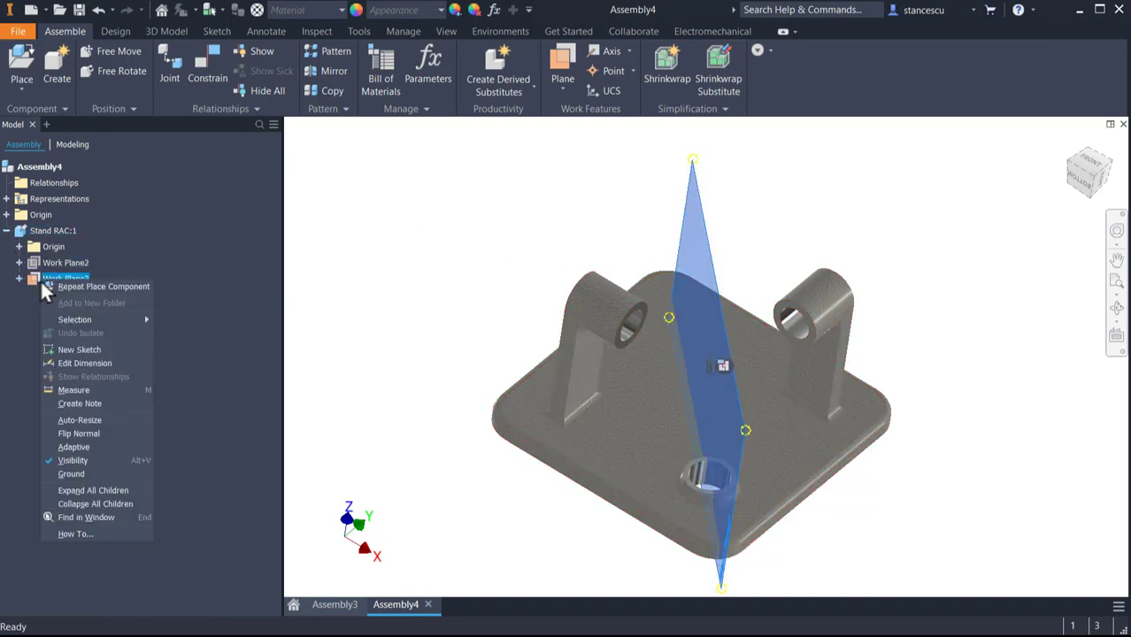
click(88, 460)
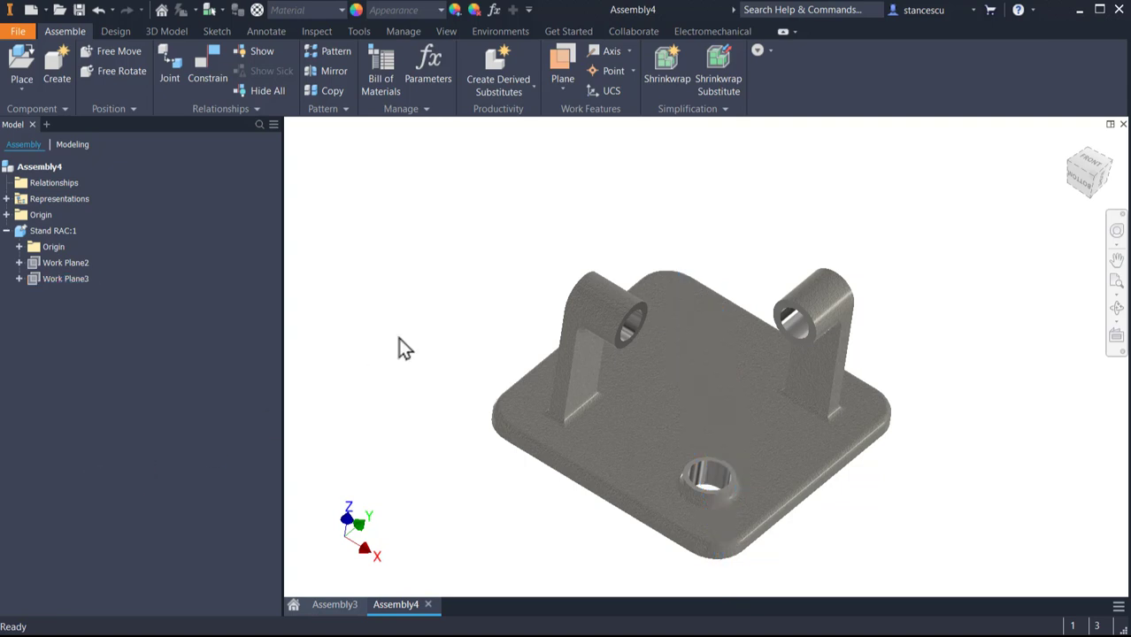
key(F6)
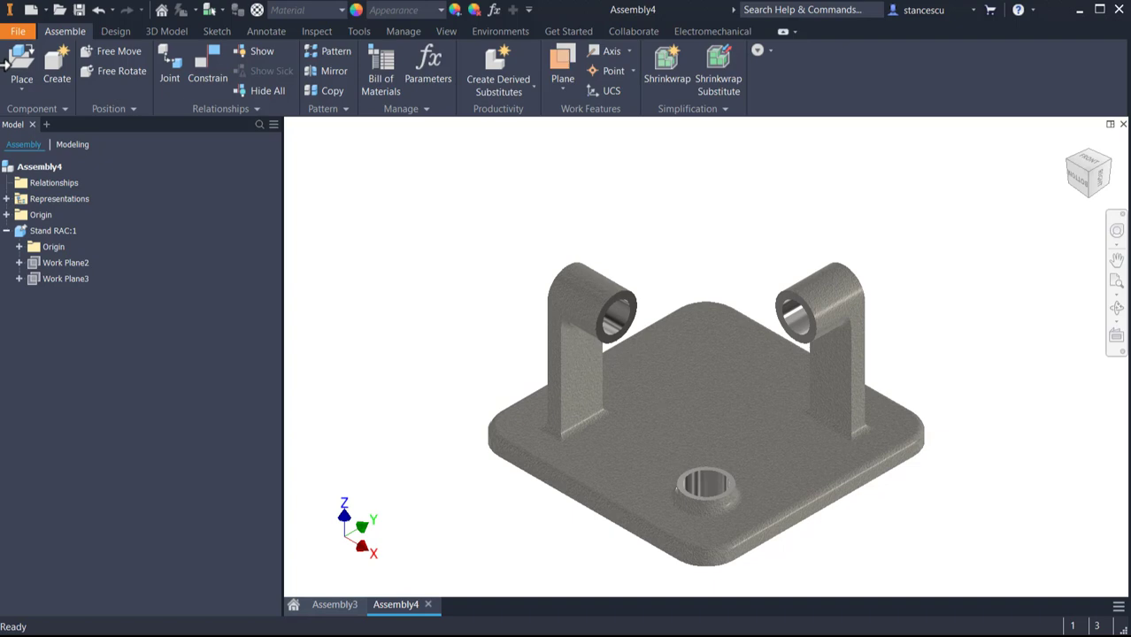
- Place one Main Shaft part into the assembly
click(22, 73)
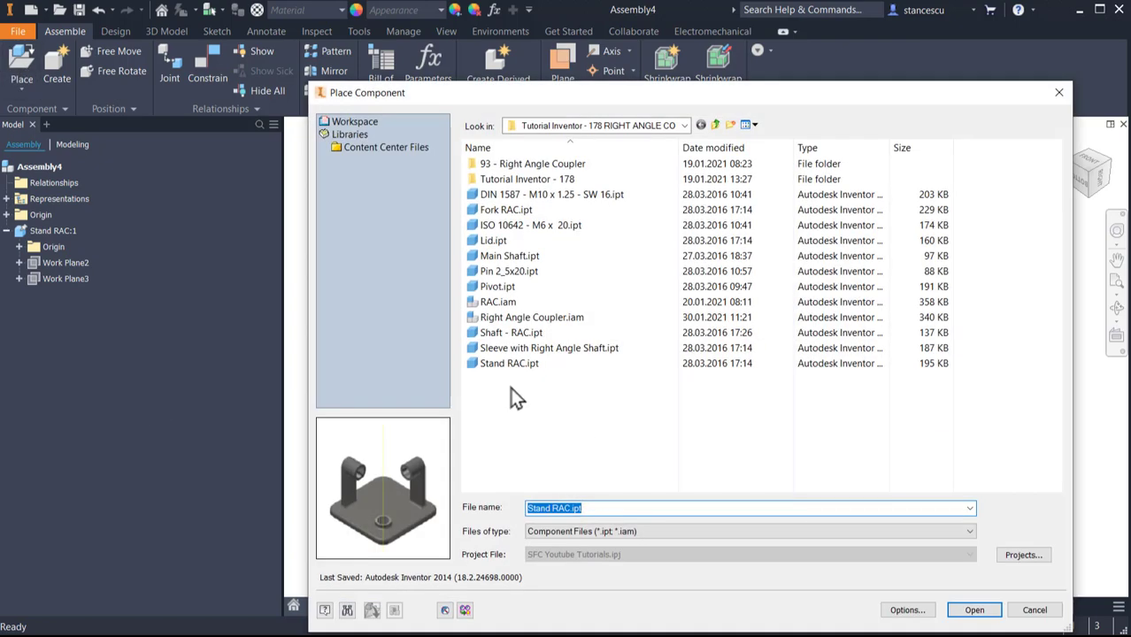
double_click(512, 256)
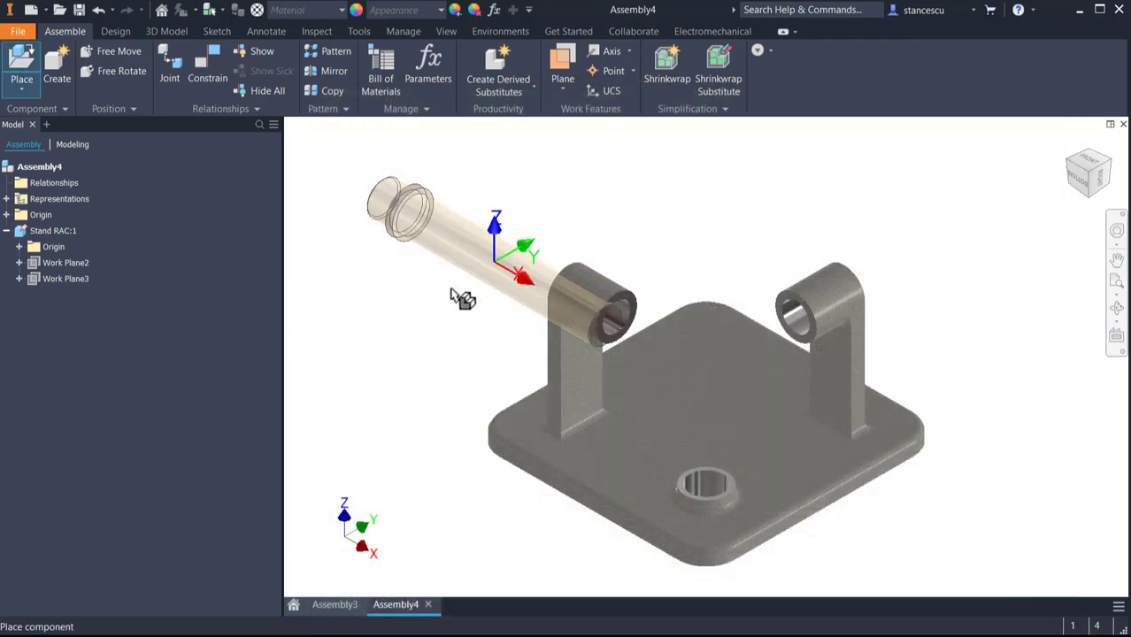
click(382, 316)
key(Escape)
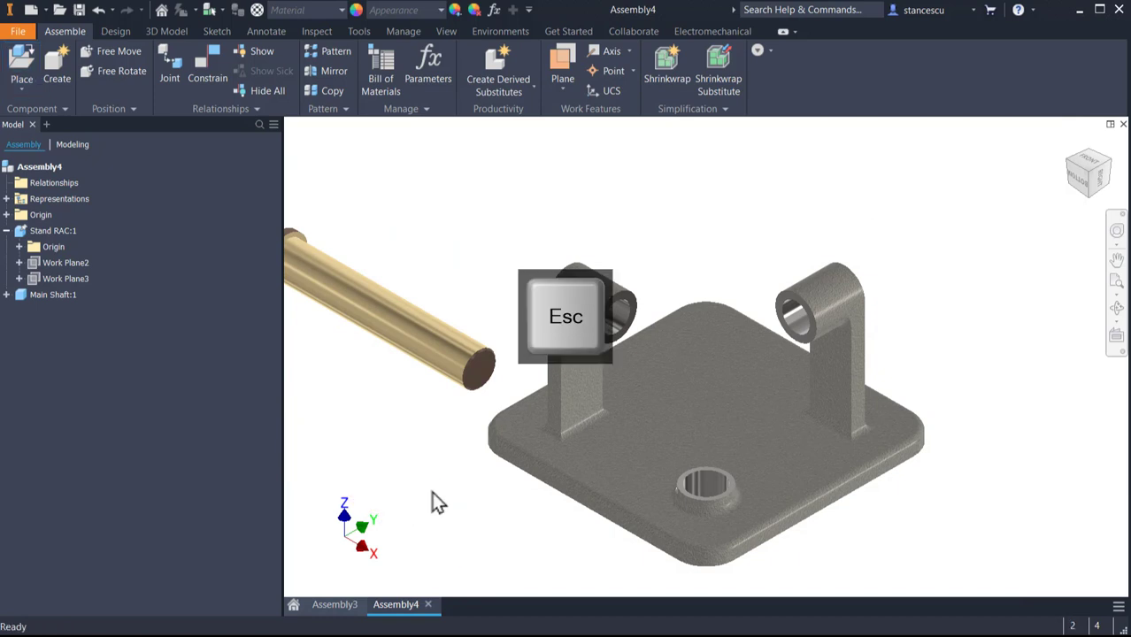
- Insert-constrain the shaft's end edge into the hole in the stand's base
middle_drag(432, 452, 555, 424)
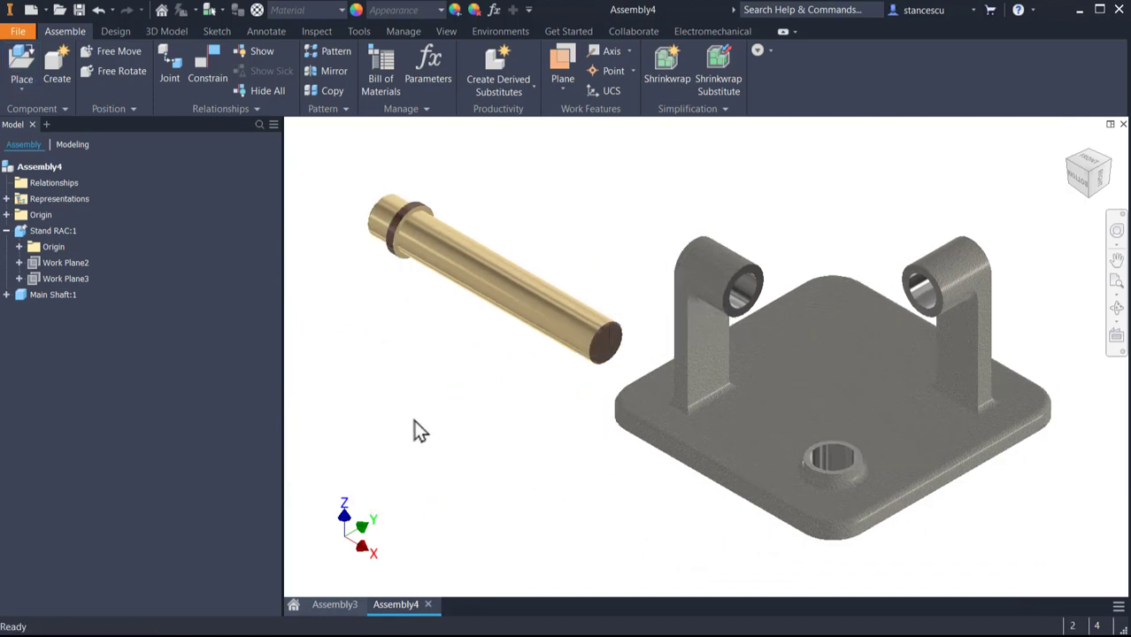
key(c)
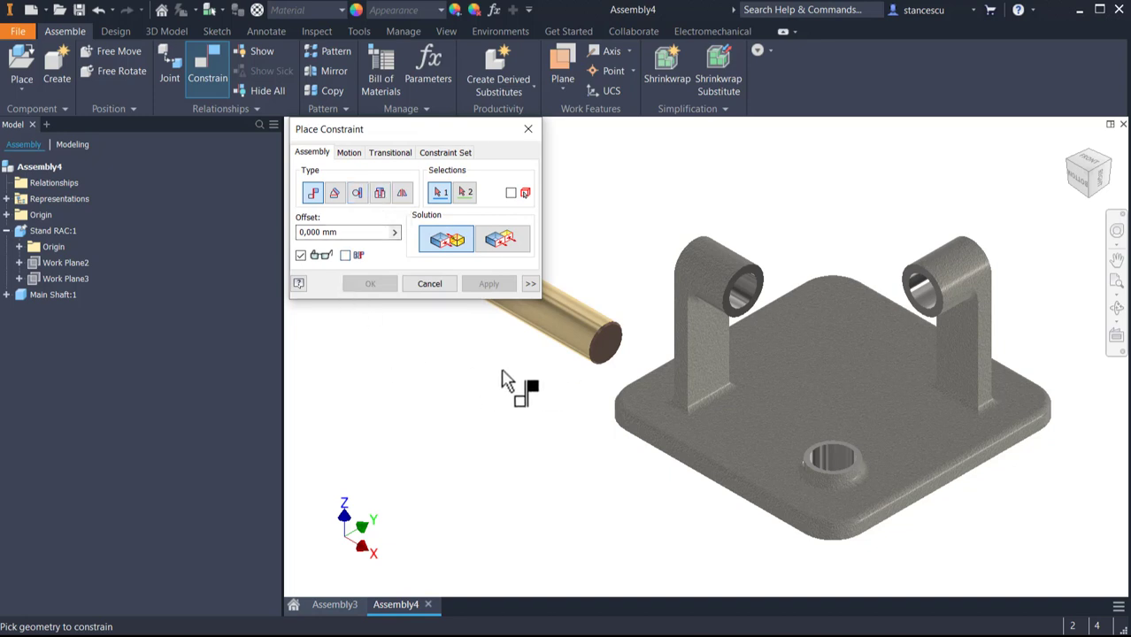
middle_drag(501, 380, 516, 520)
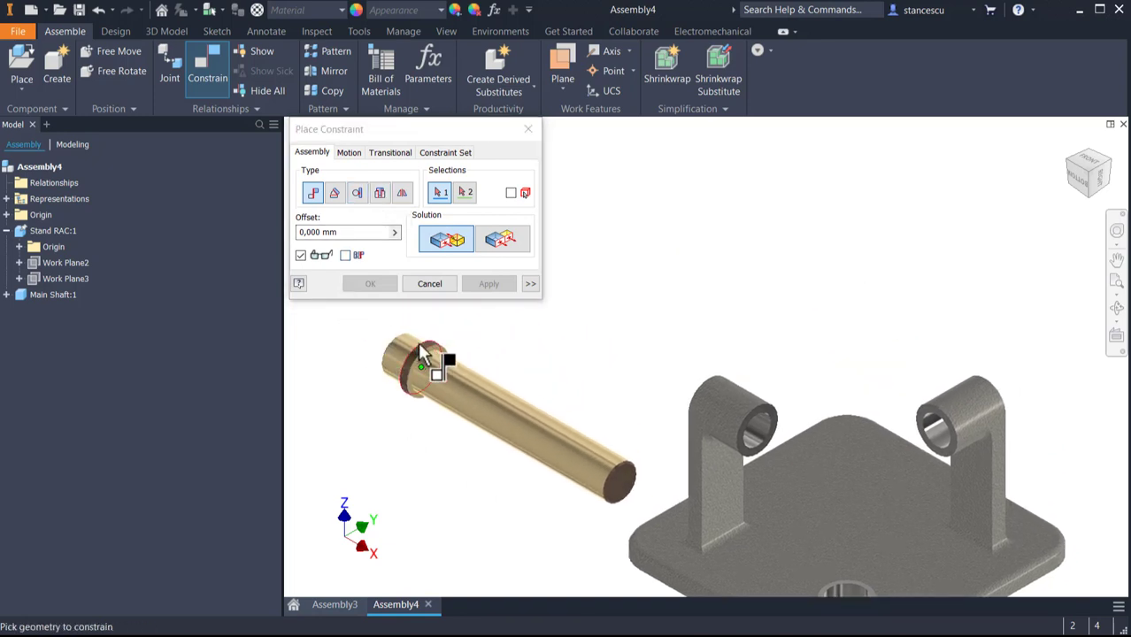
click(379, 192)
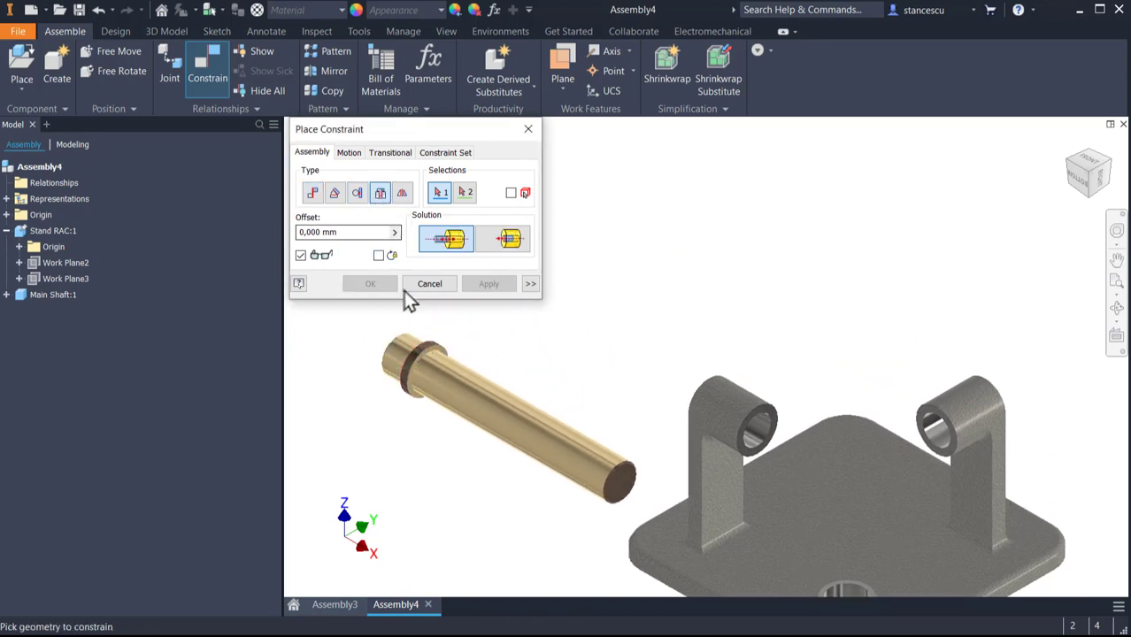
click(426, 353)
middle_drag(765, 522, 763, 387)
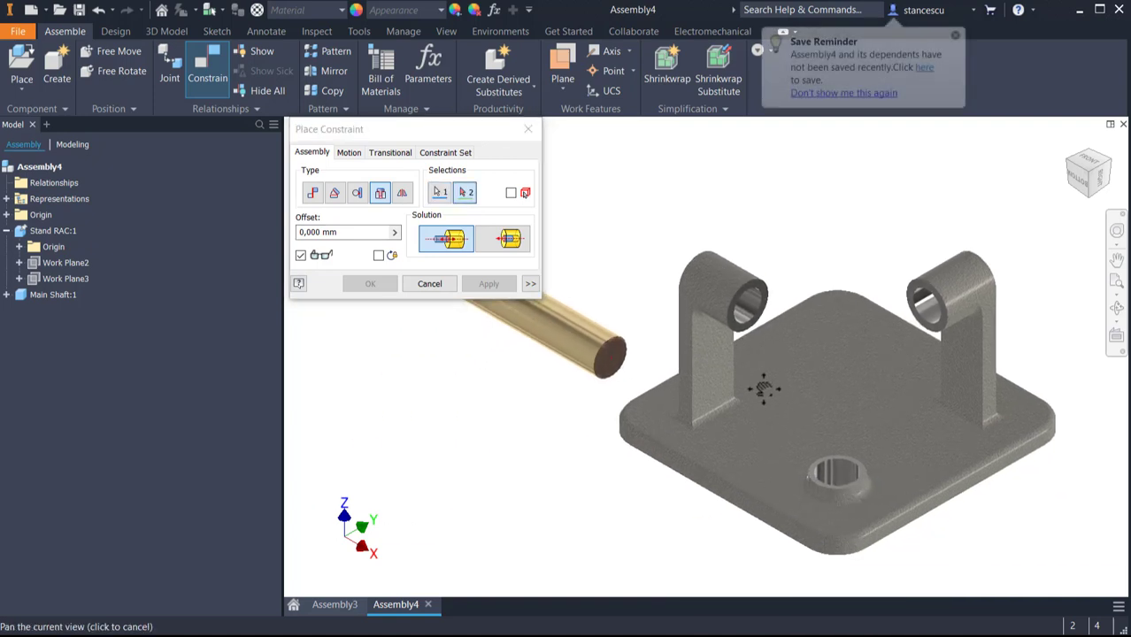
click(839, 461)
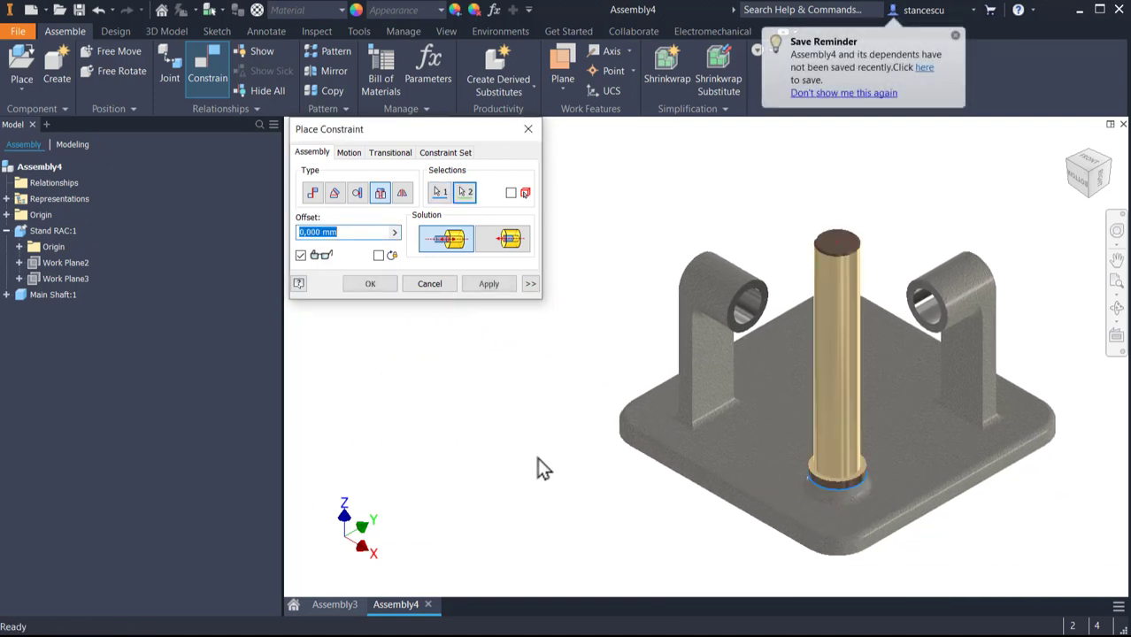
click(371, 284)
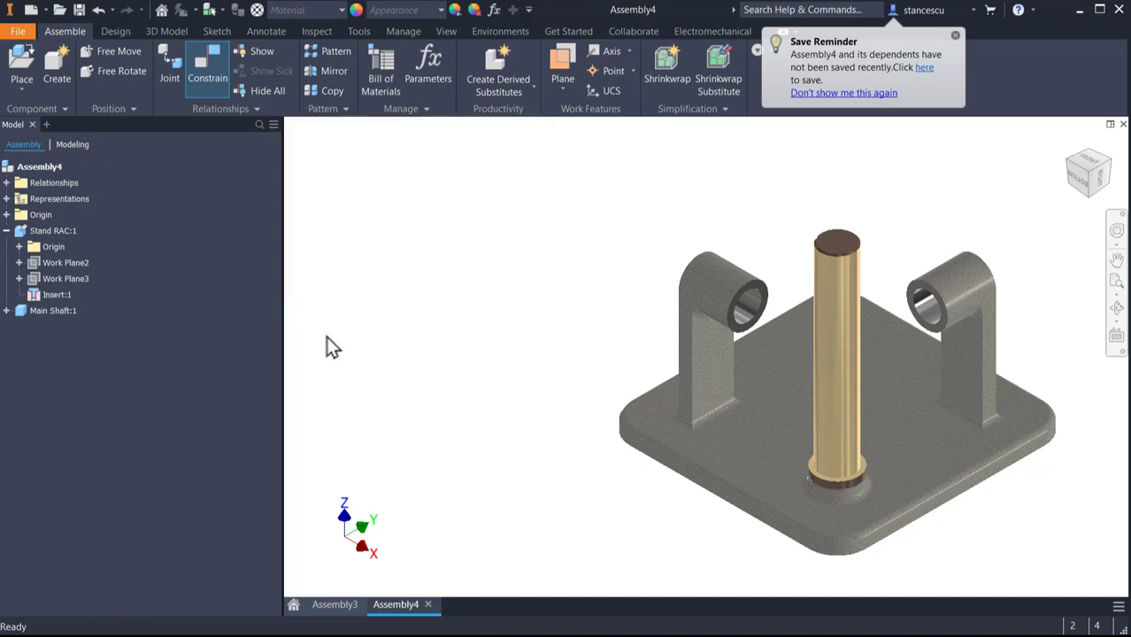
- Place two Shaft - RAC parts, switching the file list to large thumbnails
click(17, 63)
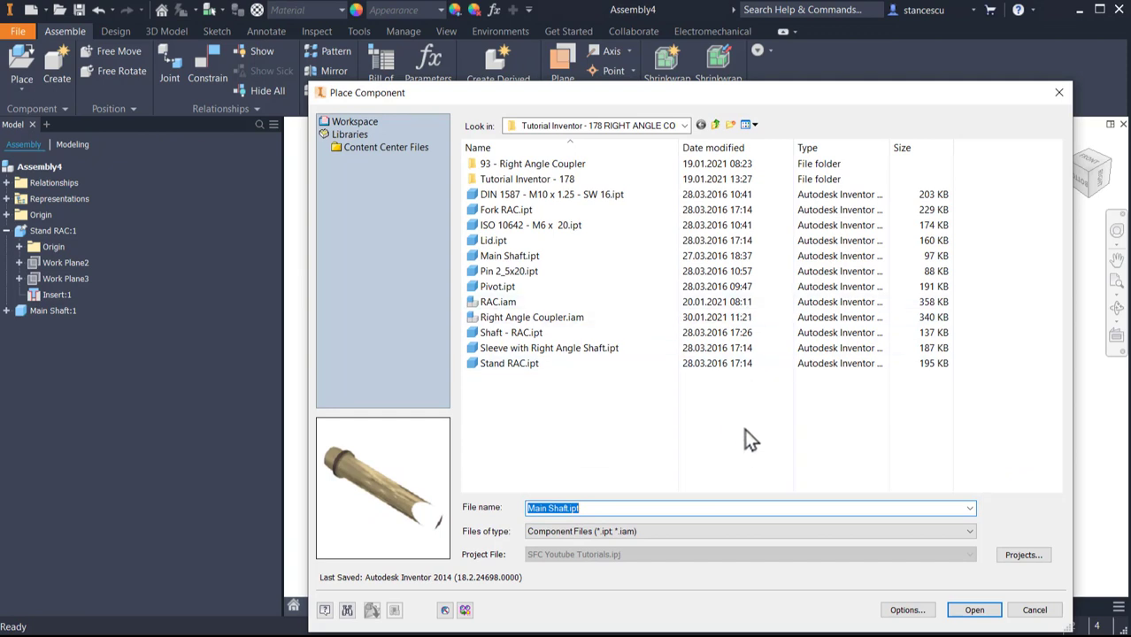
right_click(744, 406)
mouse_move(777, 417)
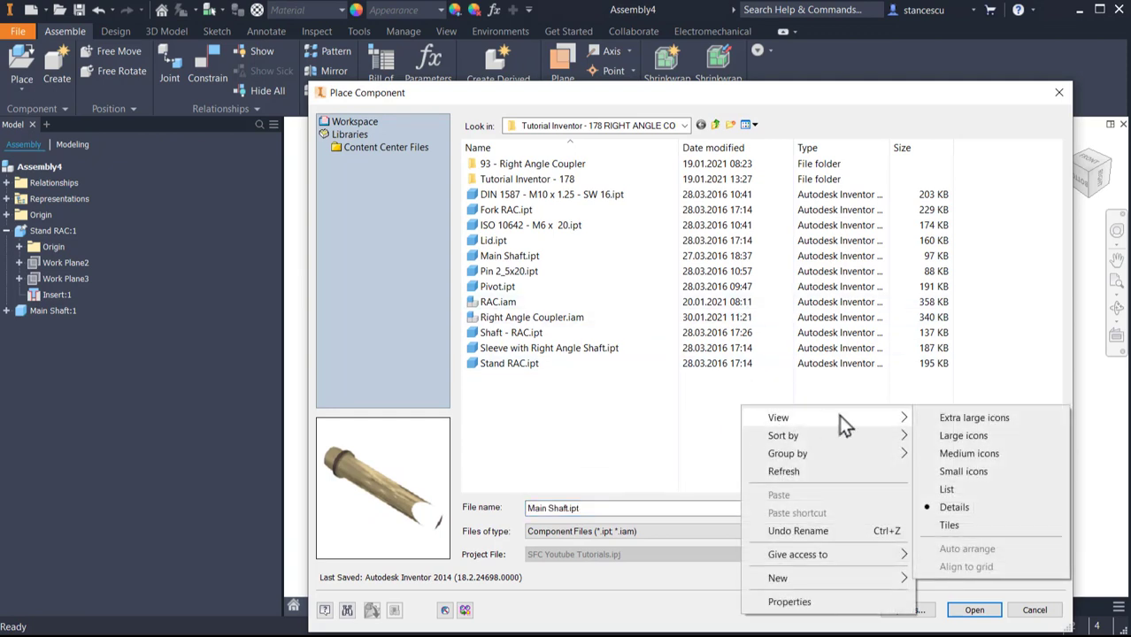
click(960, 436)
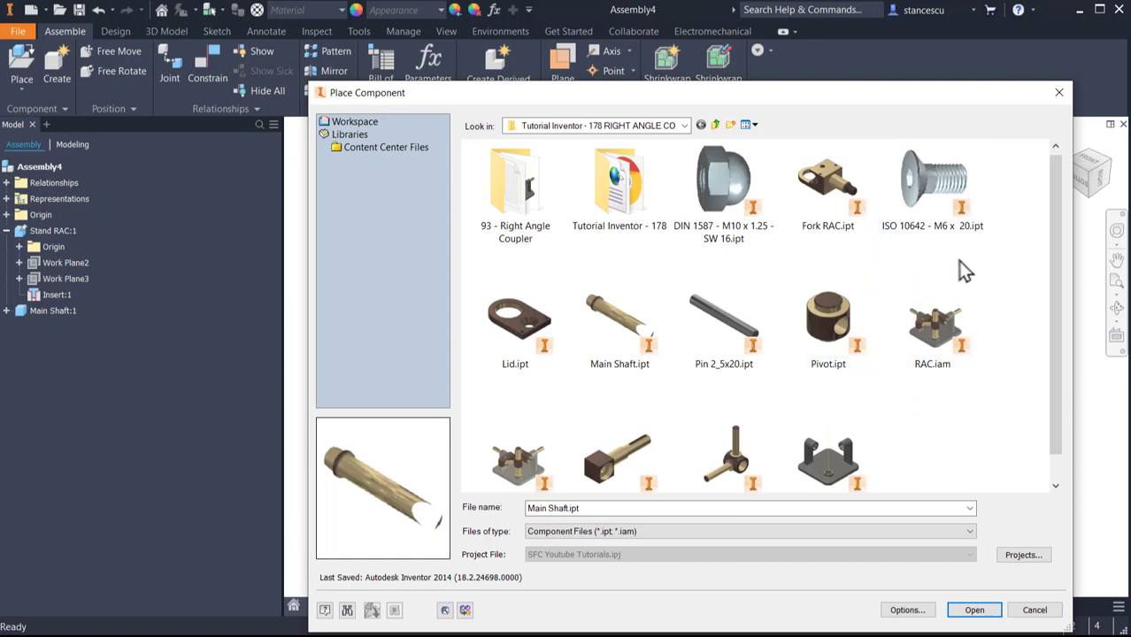
double_click(617, 474)
click(503, 253)
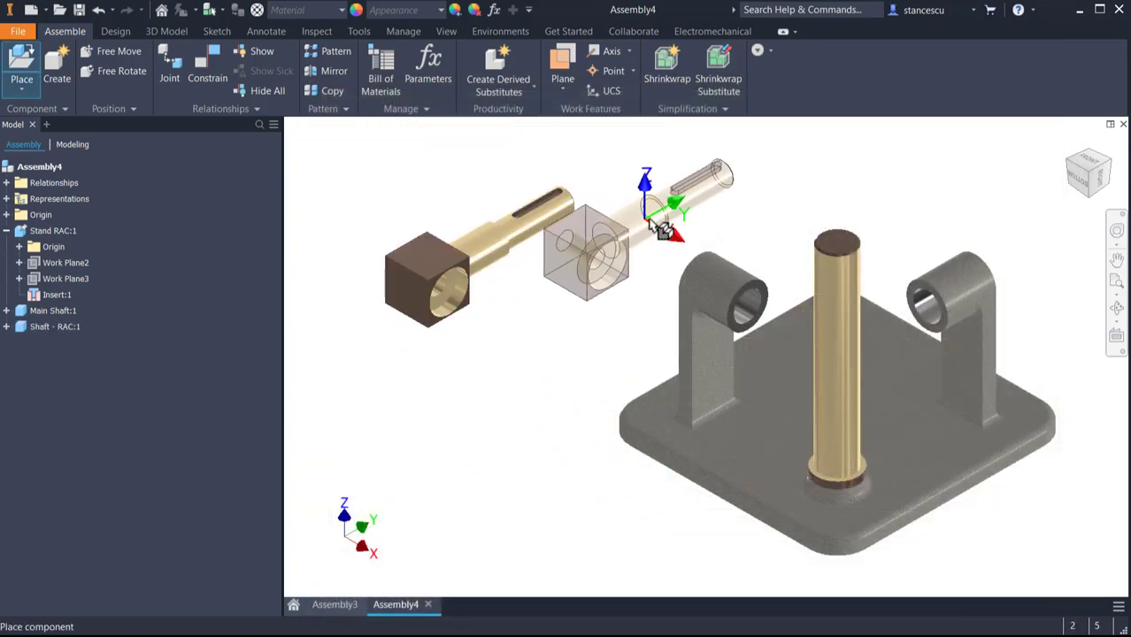
click(697, 223)
key(Escape)
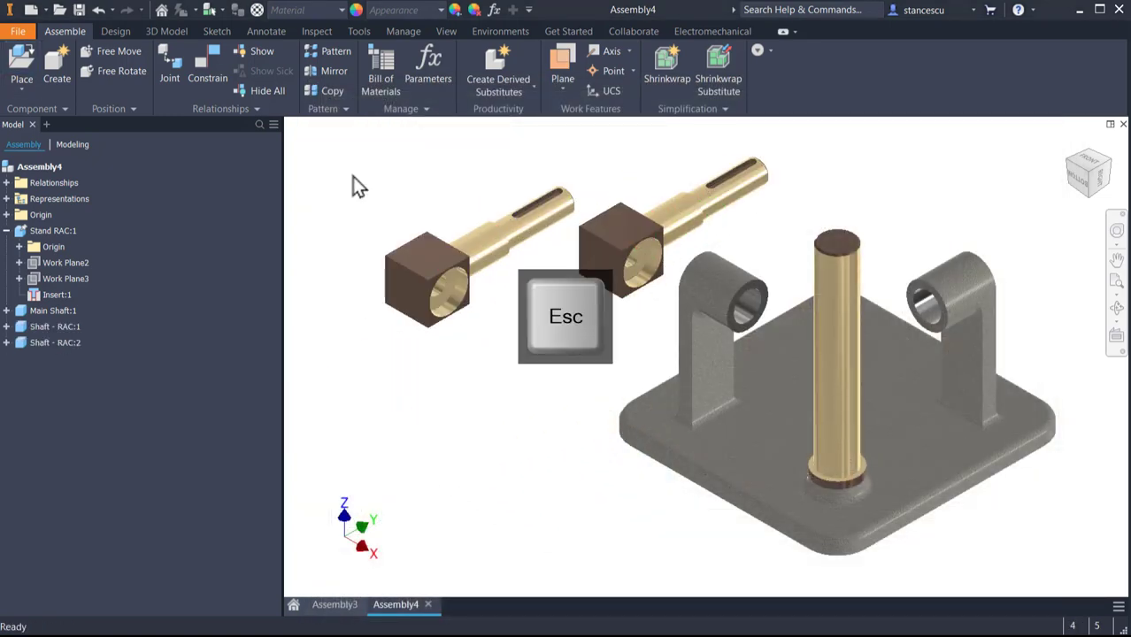
- Insert-constrain each Shaft - RAC into one of the stand's side bearing holes
click(209, 61)
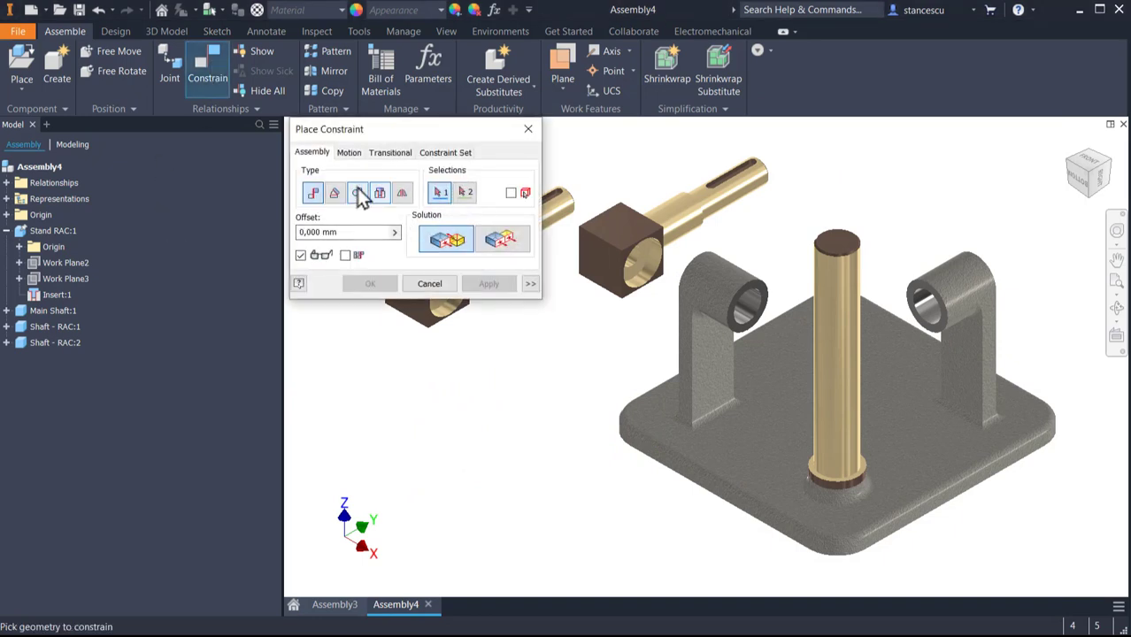
click(381, 193)
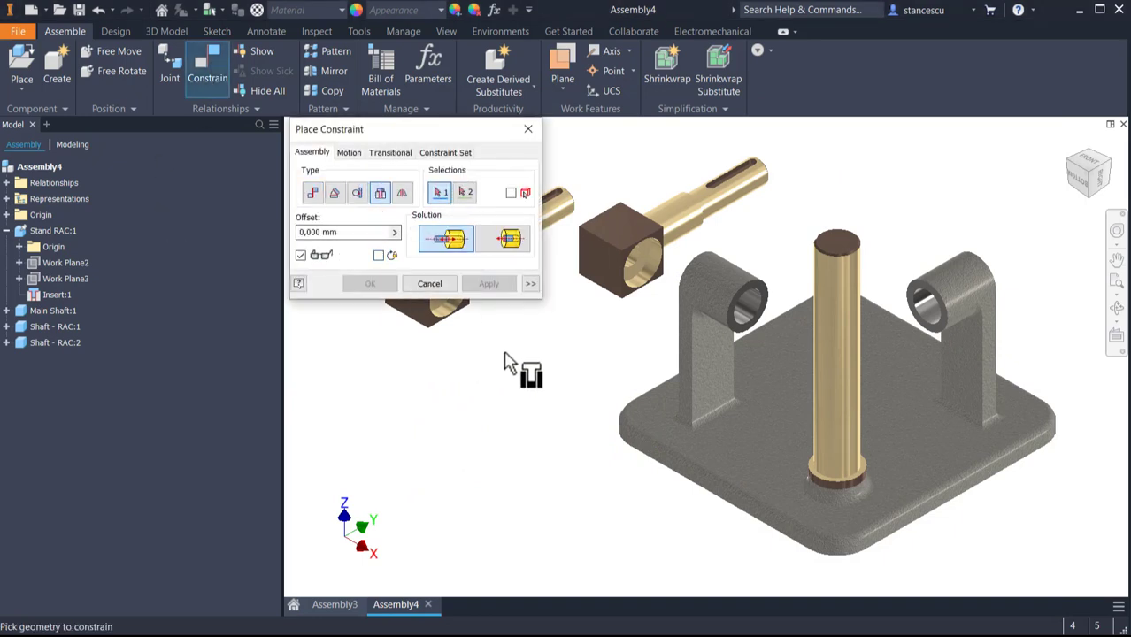
click(651, 228)
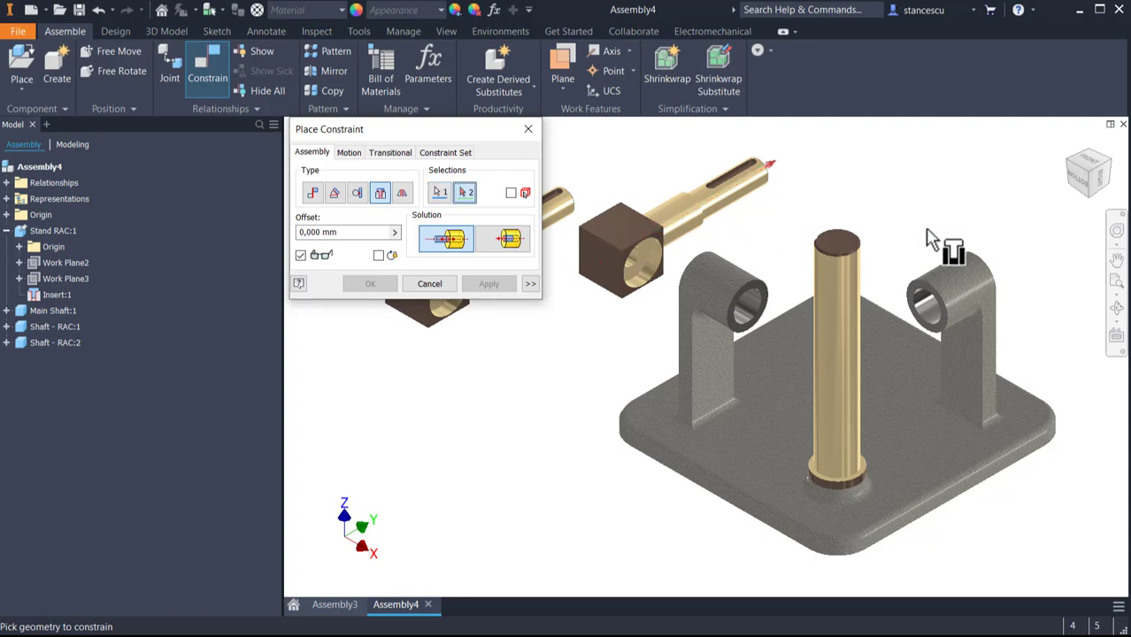
click(939, 311)
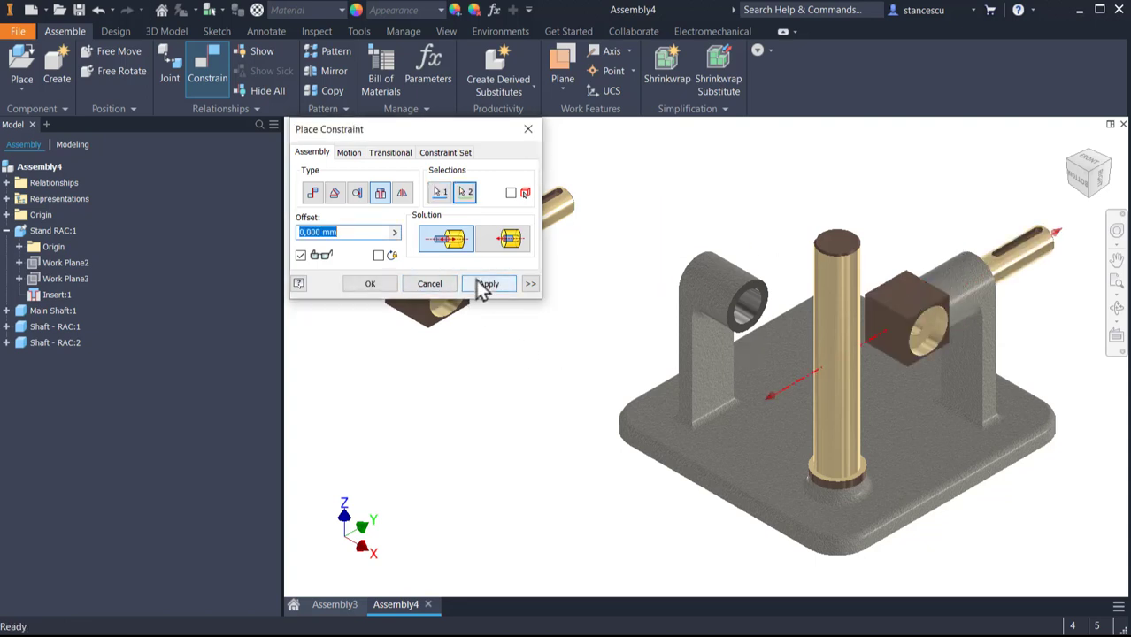
click(485, 284)
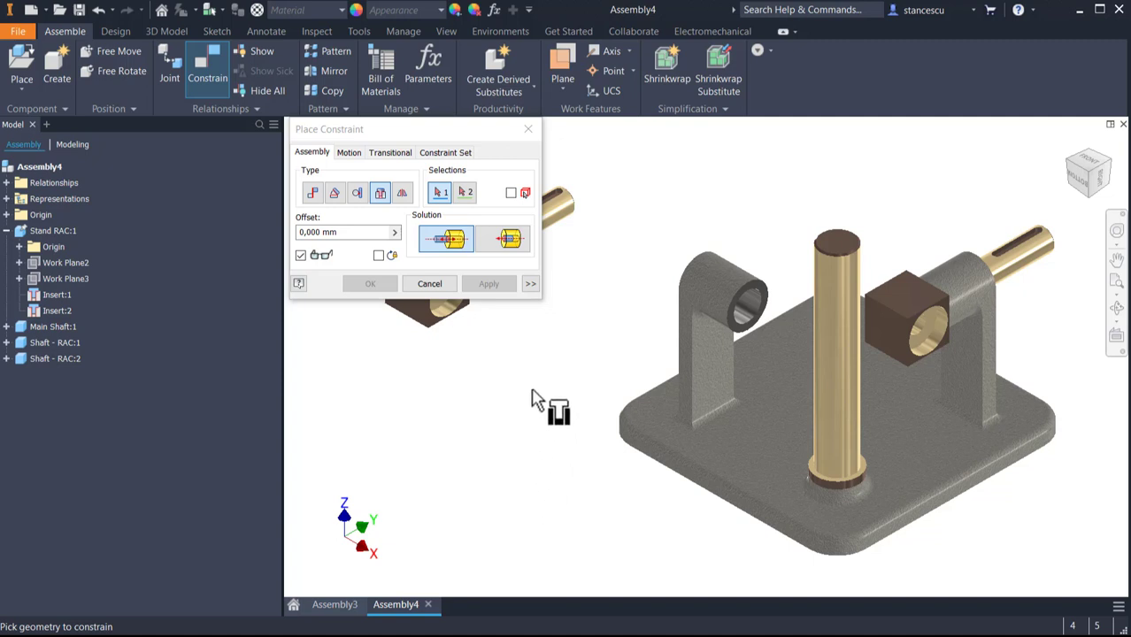
middle_drag(538, 399, 526, 467)
click(485, 329)
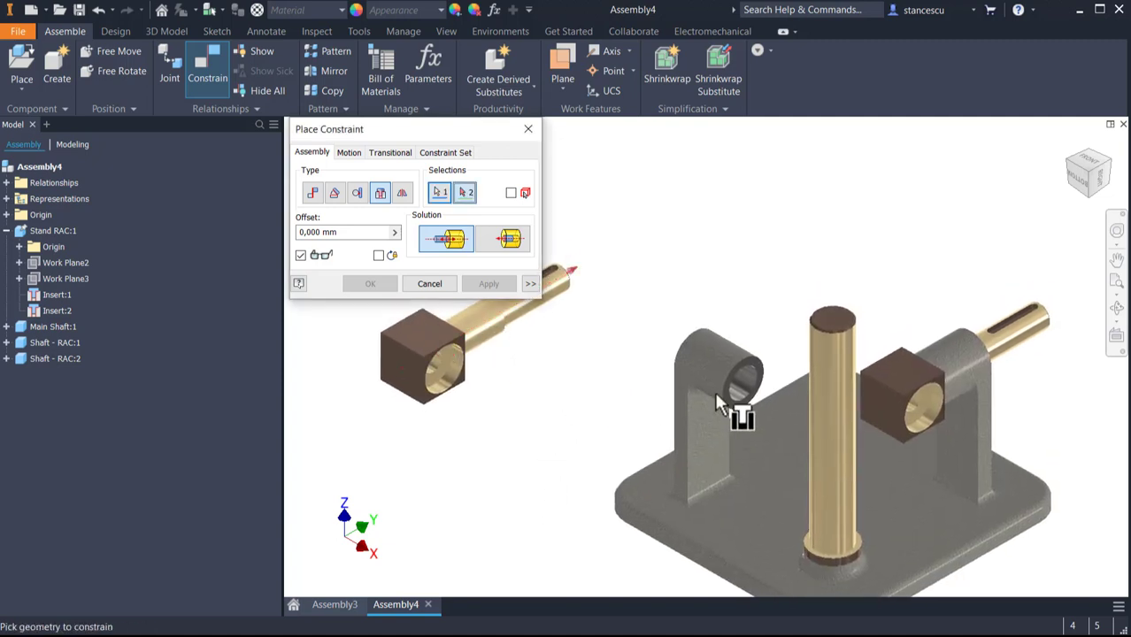
click(736, 372)
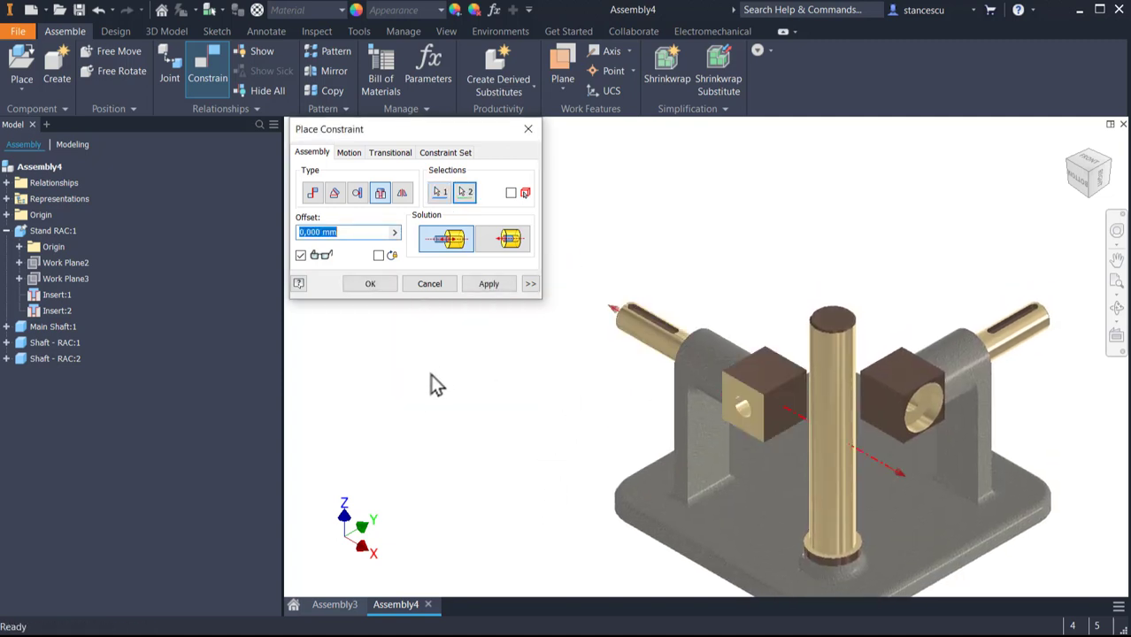
click(384, 285)
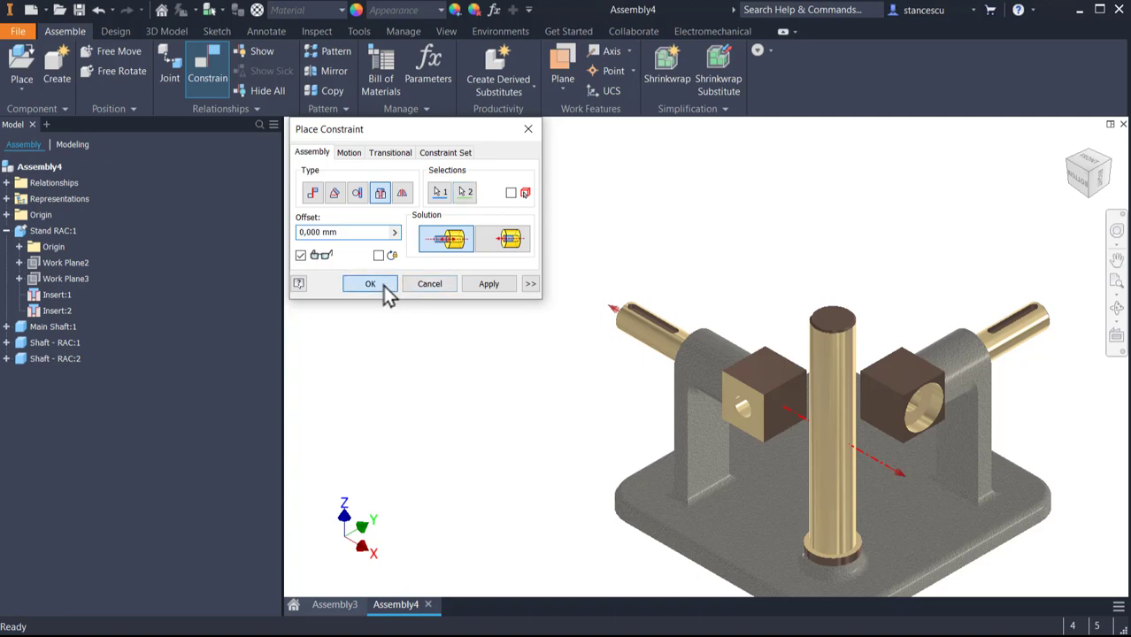
- Place two Fork RAC parts beside each other in the assembly
click(19, 64)
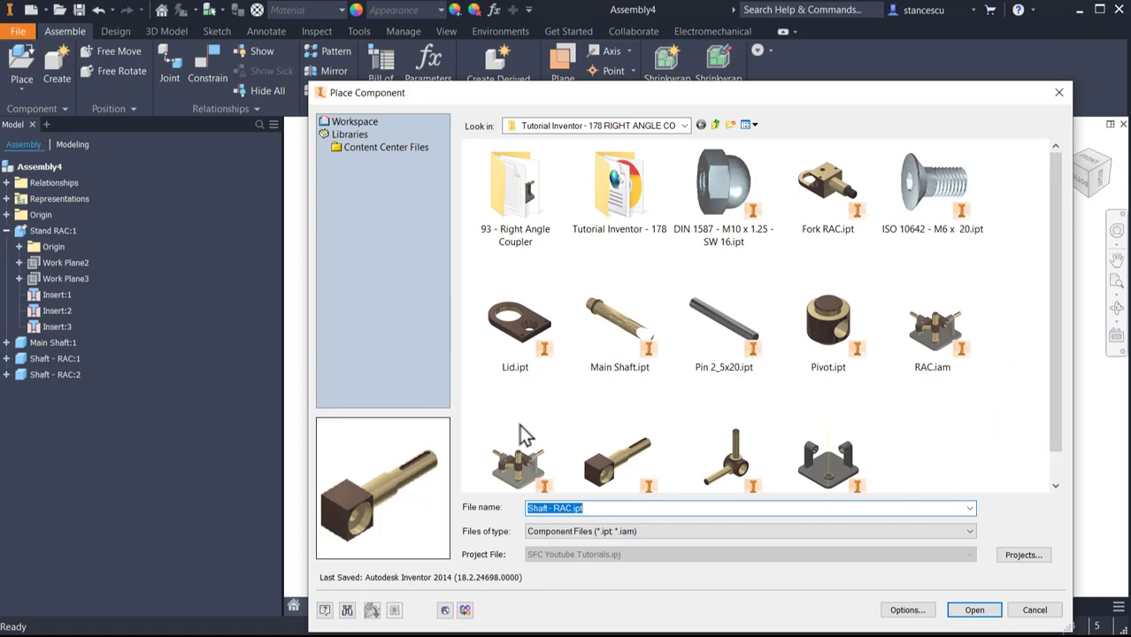
double_click(839, 186)
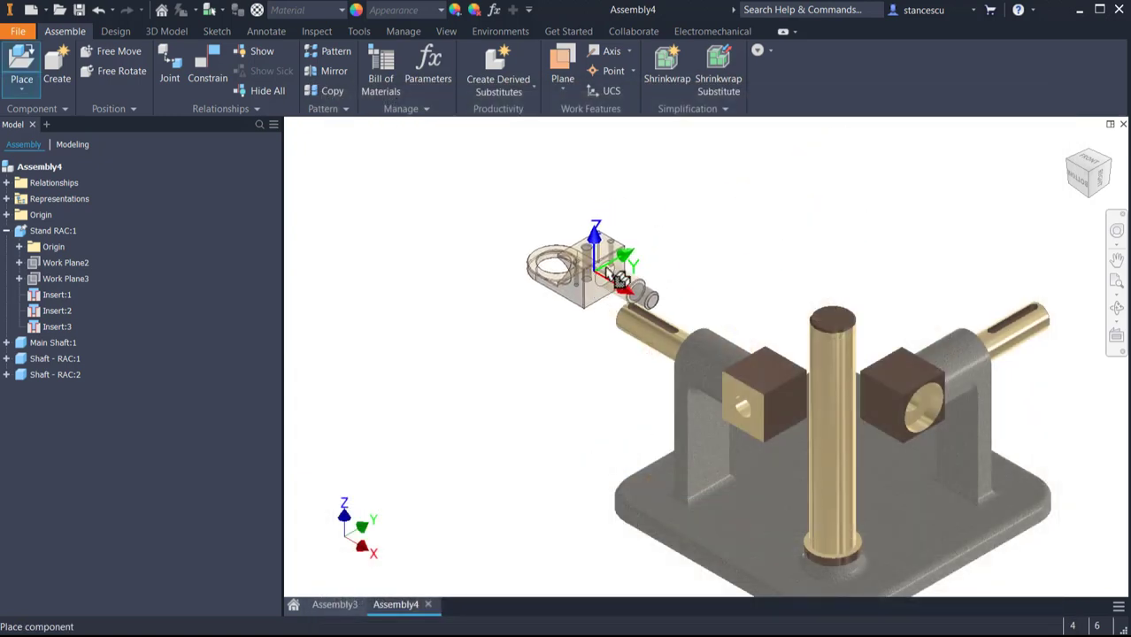
click(646, 236)
click(807, 225)
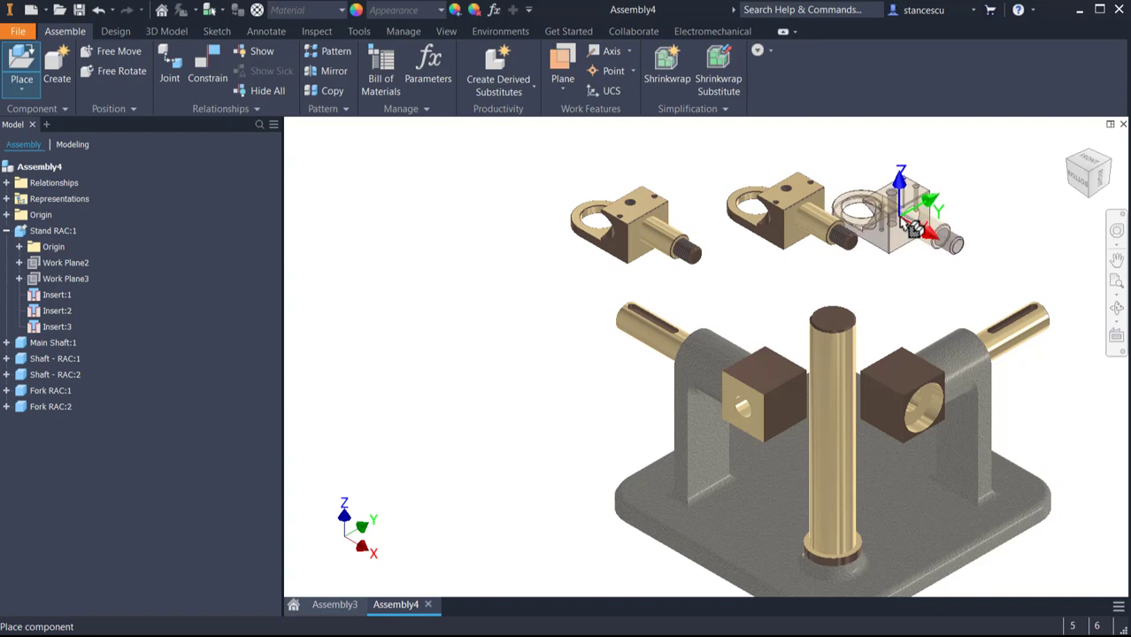
key(Escape)
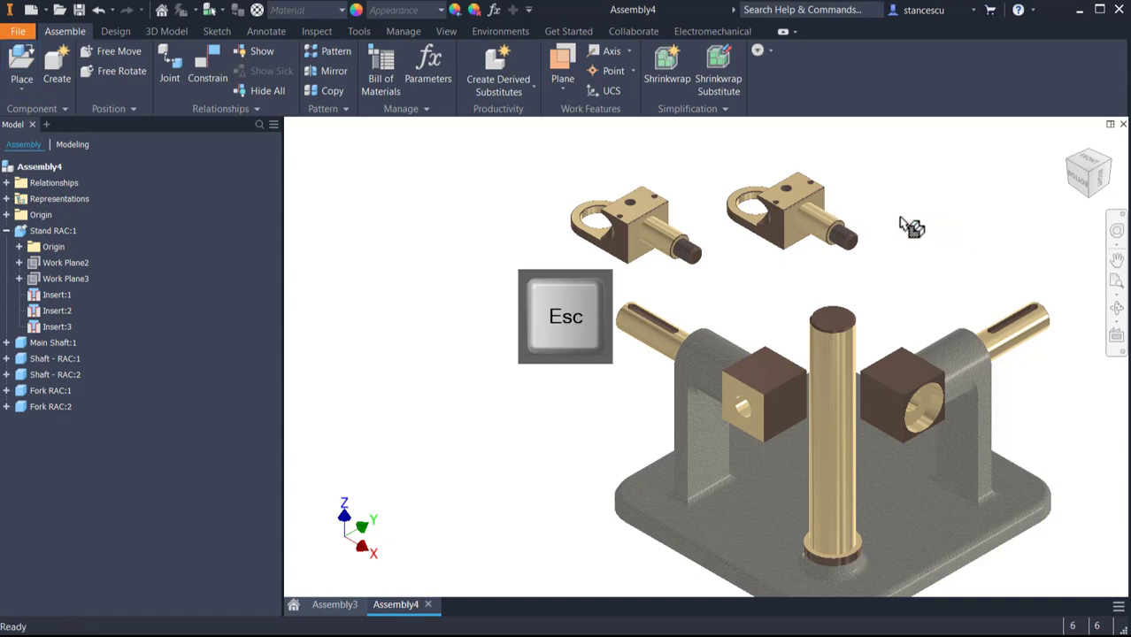
- Insert-constrain each fork's shaft edge into a shaft block's hole edge
click(208, 77)
click(380, 192)
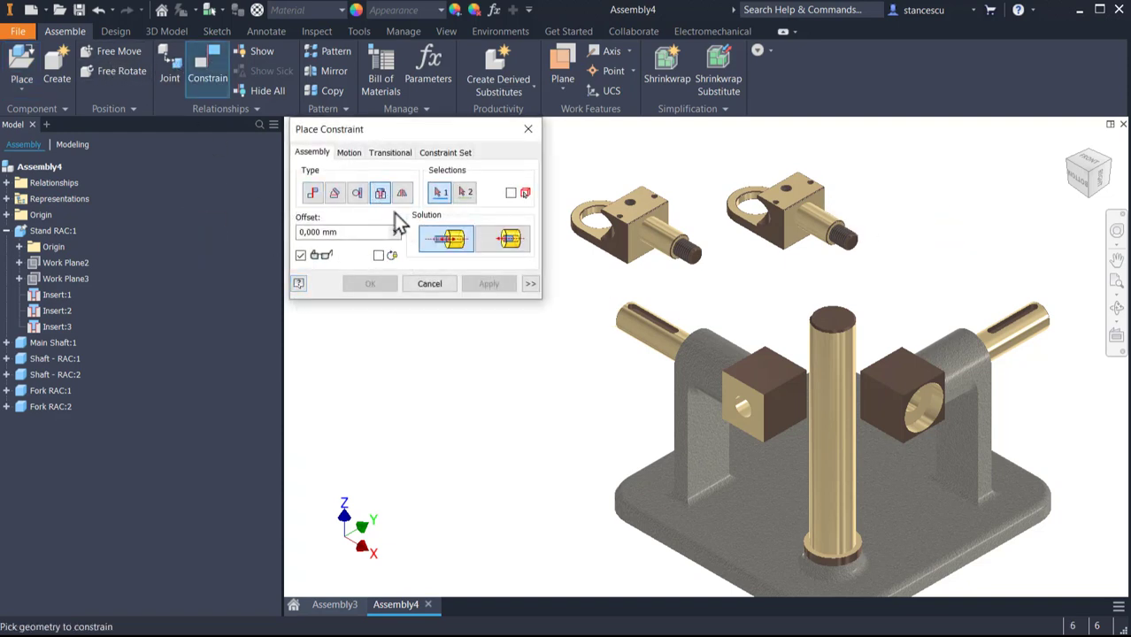
click(650, 231)
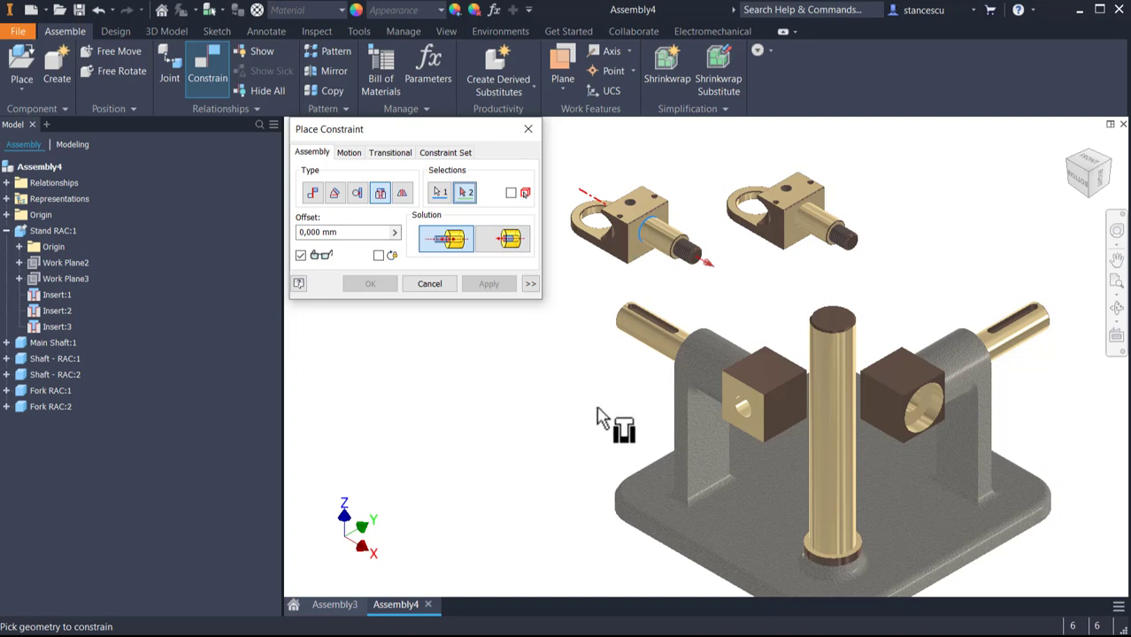
click(742, 405)
click(487, 284)
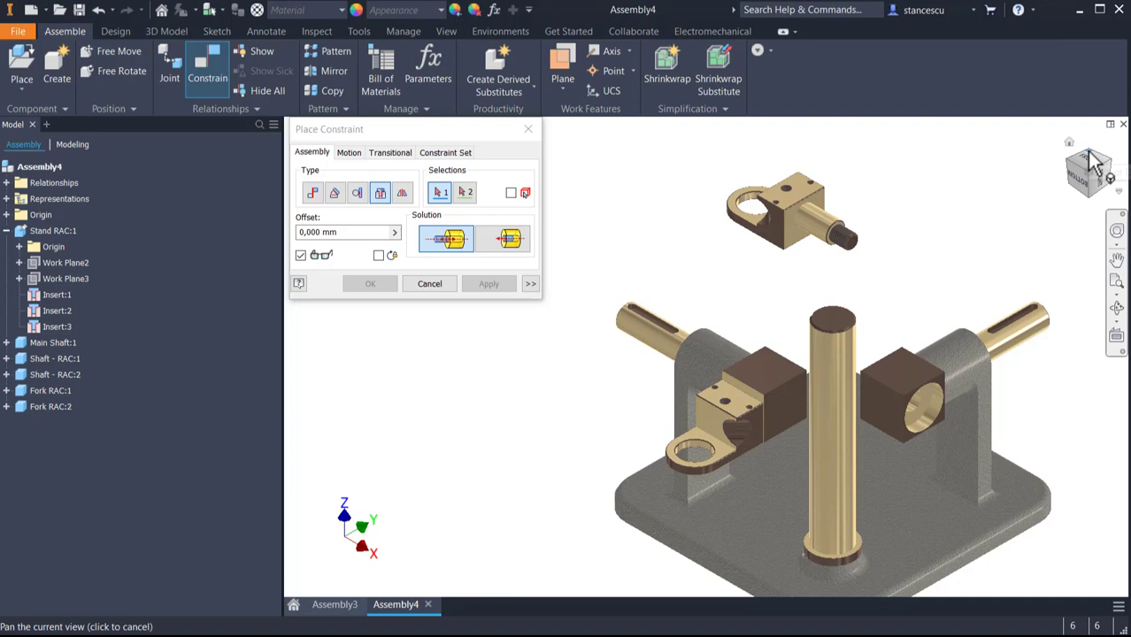
drag(1089, 164, 997, 215)
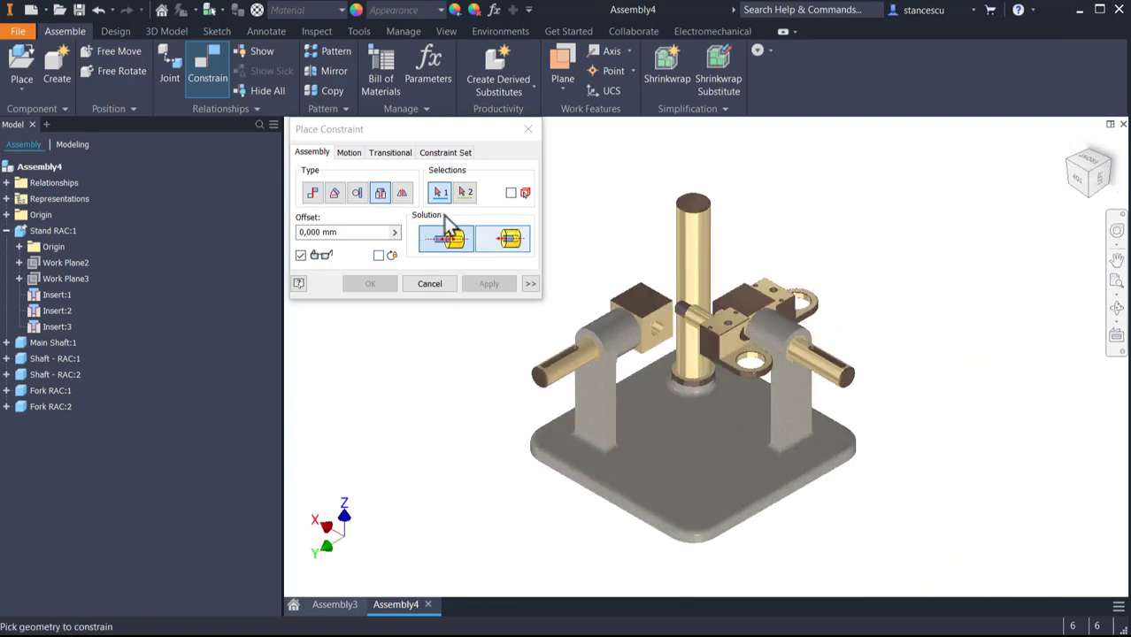
click(656, 329)
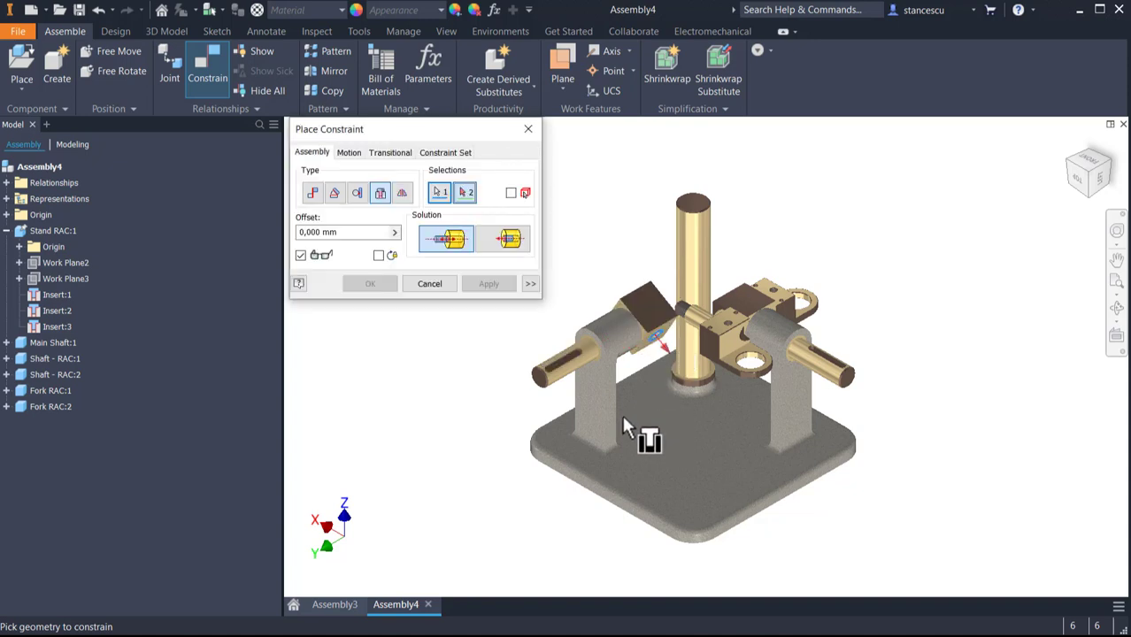
shift+middle_drag(623, 425, 677, 480)
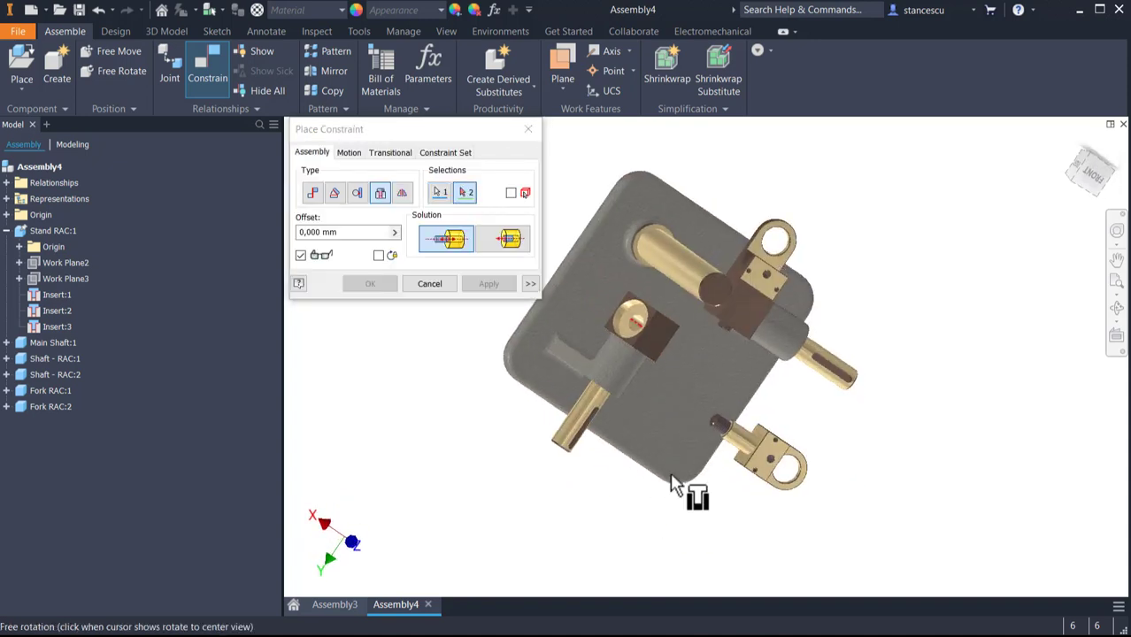
click(765, 469)
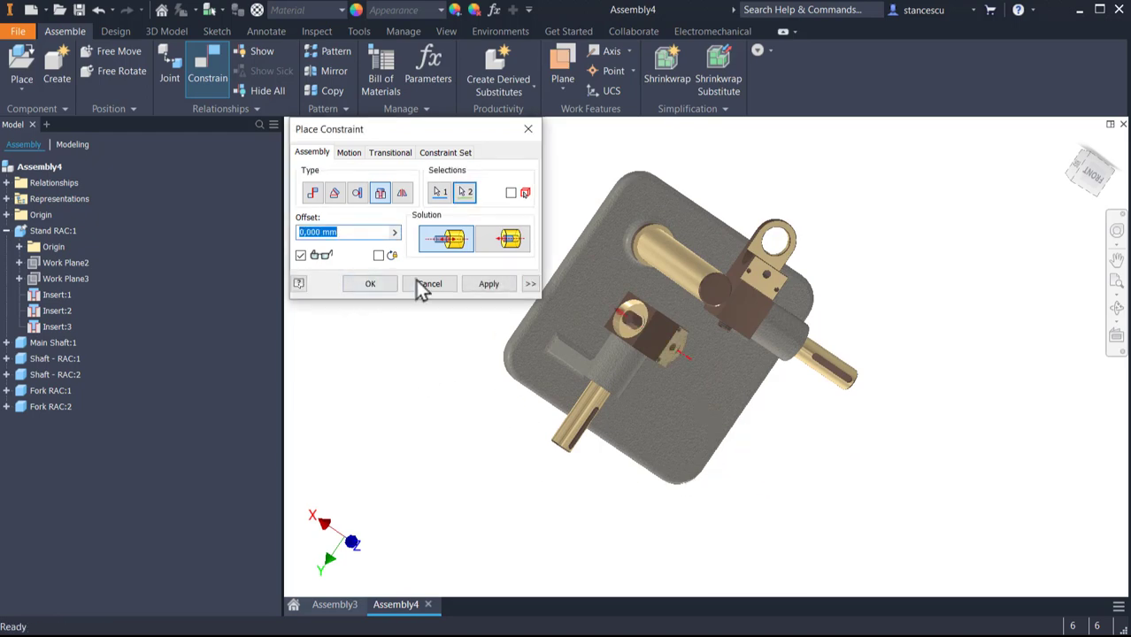
click(383, 287)
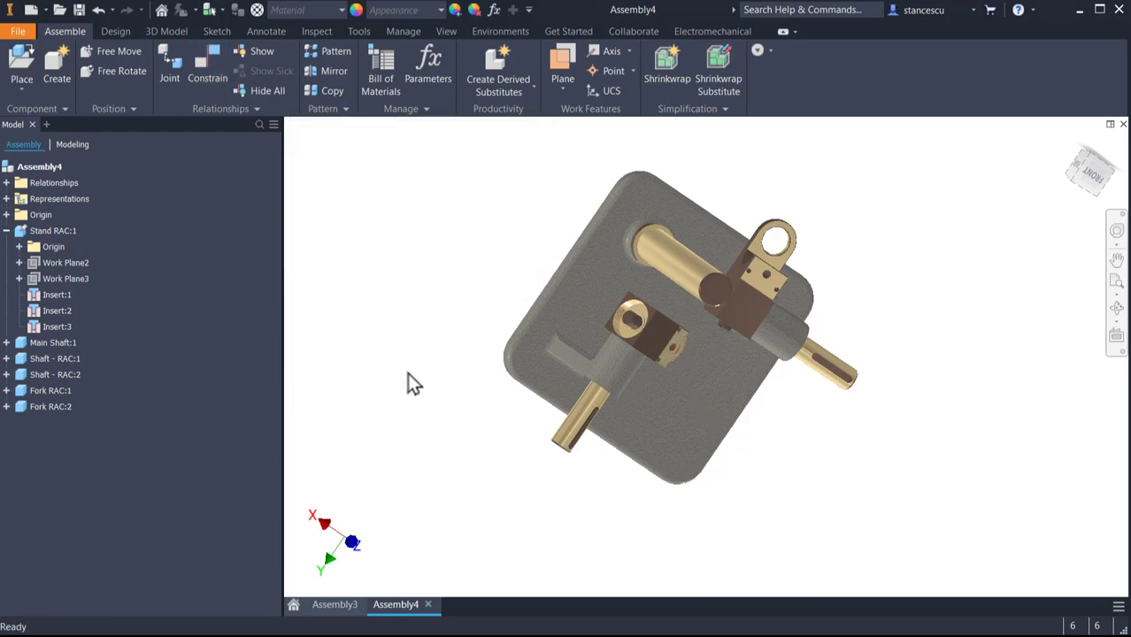
- Drag the left shaft block and both forks to angle them up toward the main shaft
key(F6)
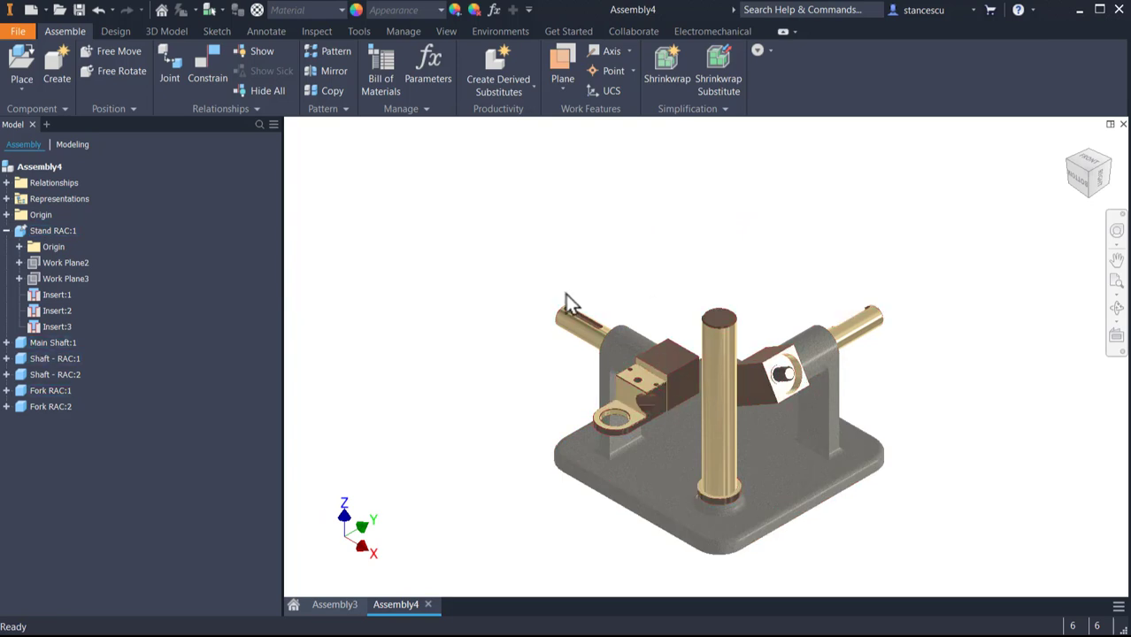
drag(593, 339, 566, 351)
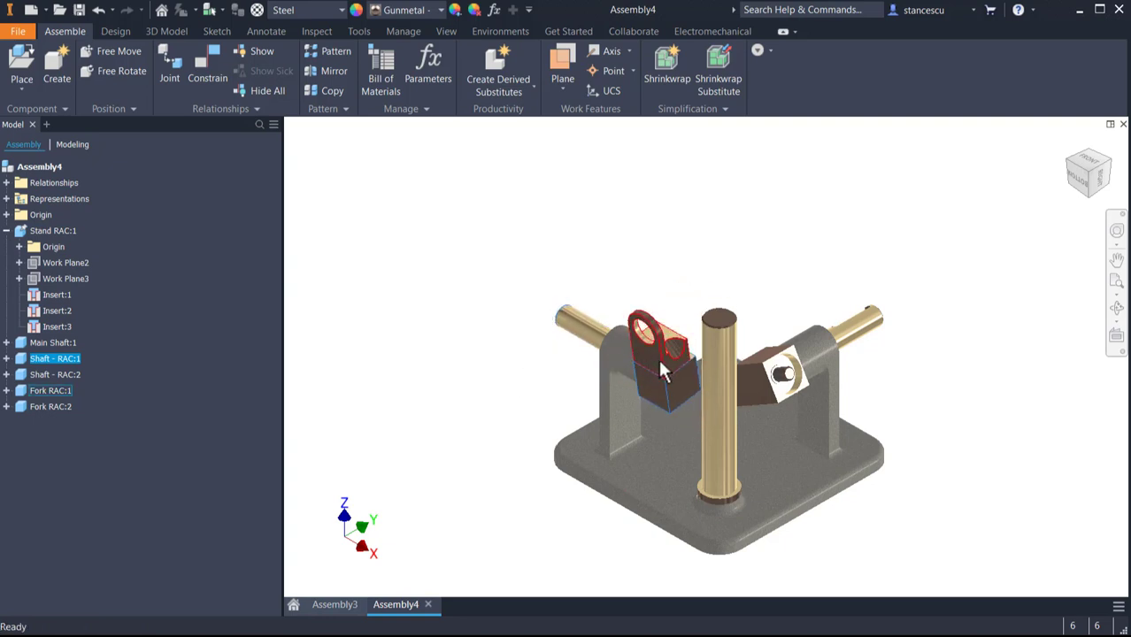
drag(664, 372, 699, 370)
scroll(646, 367, up, 5)
scroll(661, 372, up, 2)
scroll(699, 370, down, 7)
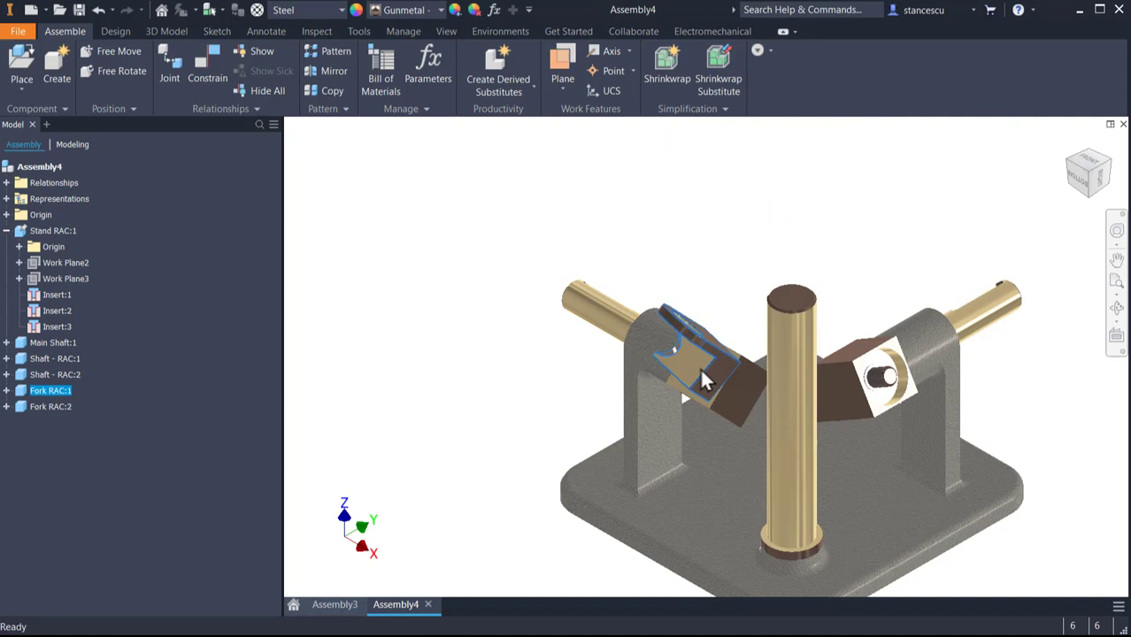
scroll(701, 372, down, 3)
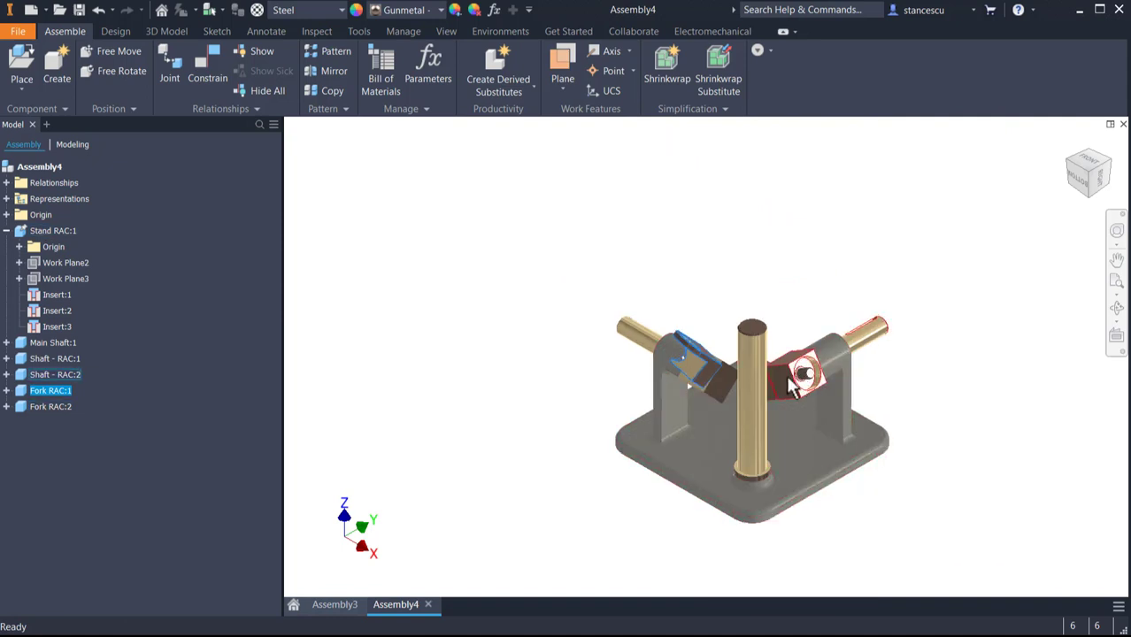
drag(789, 376, 829, 352)
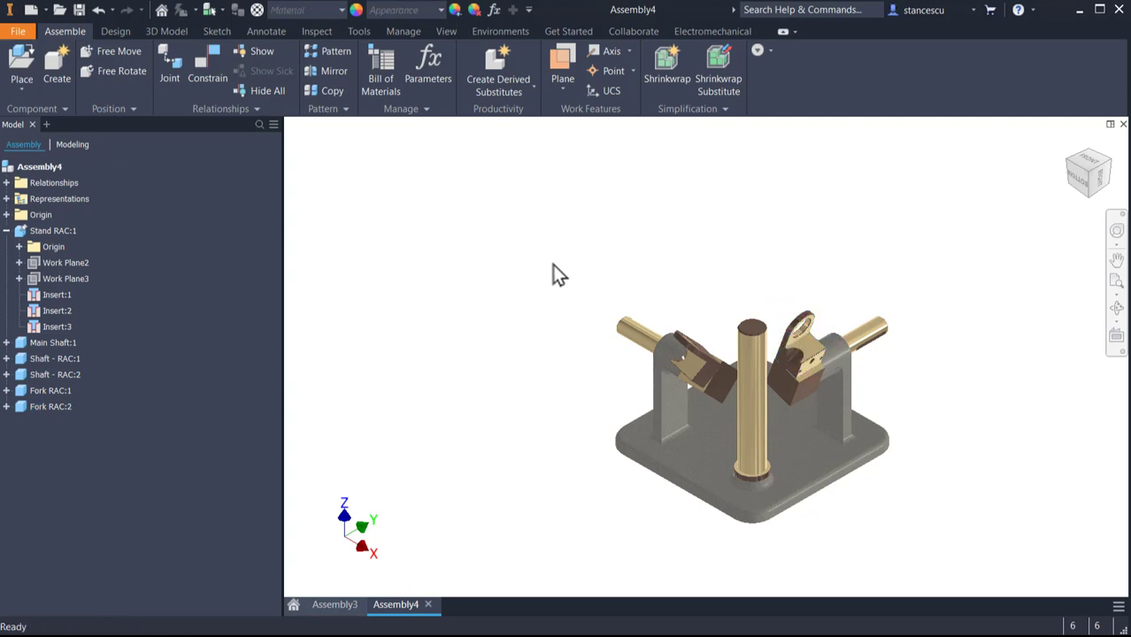
key(F6)
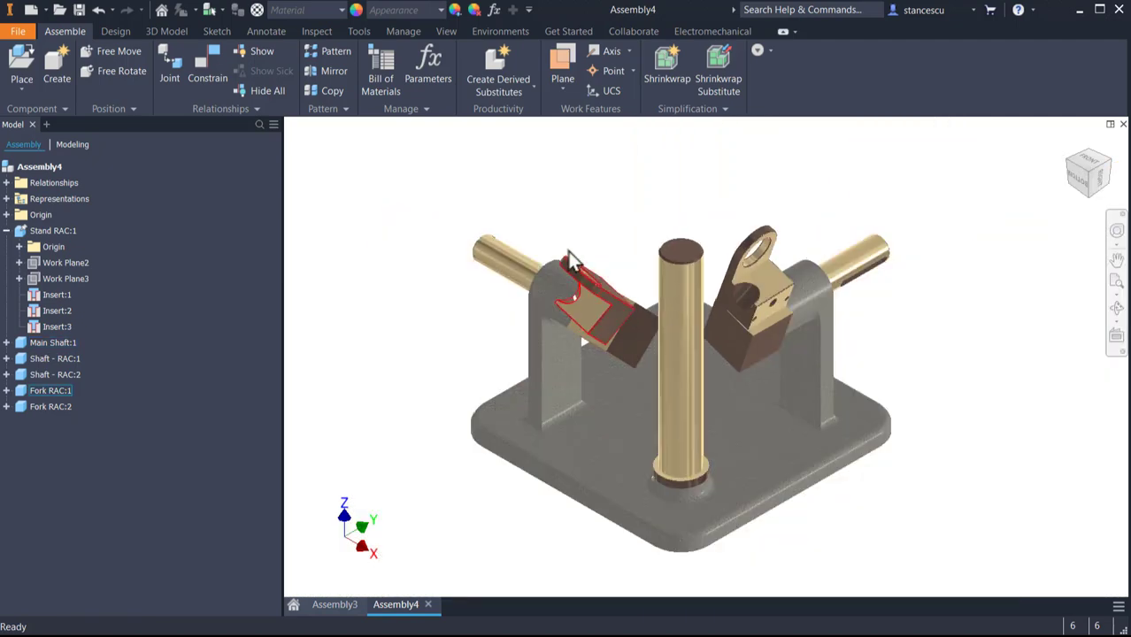
key(p)
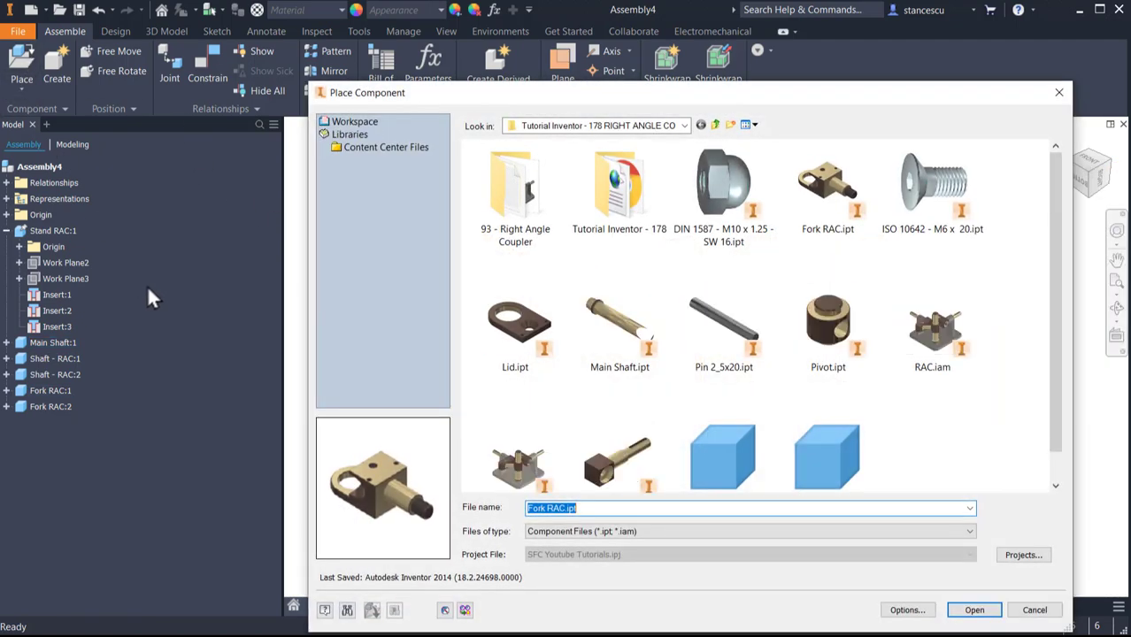
- Place Pivot:1 and Pivot:2 side by side above the stand
double_click(831, 328)
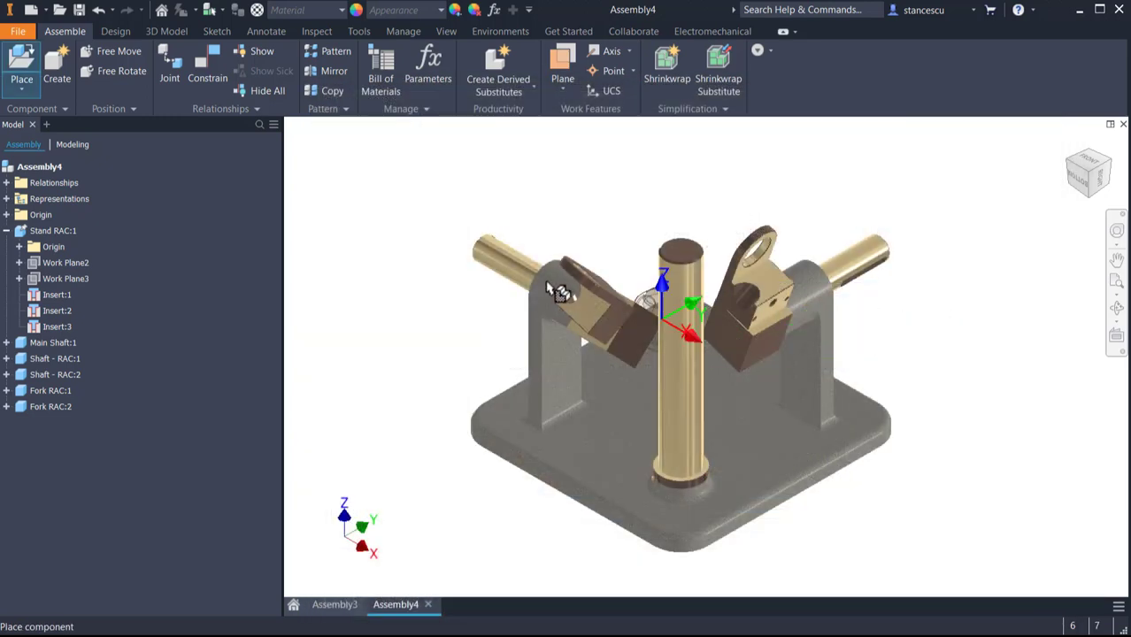
click(591, 205)
click(684, 205)
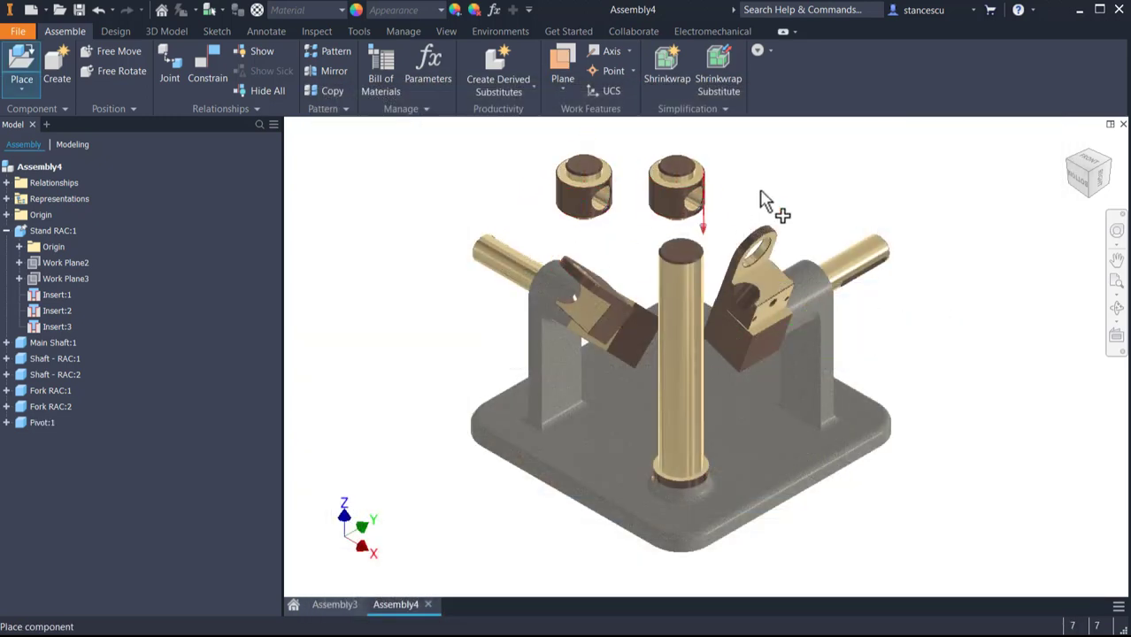
key(Escape)
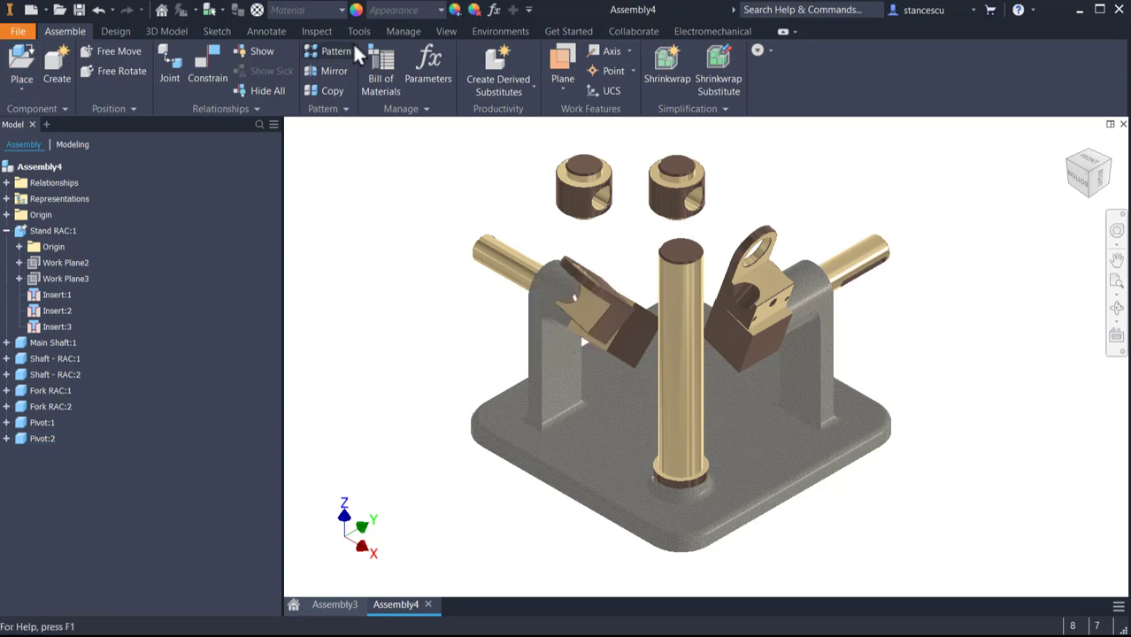
- Insert-constrain the left Pivot's edge into a fork bore and apply
click(210, 56)
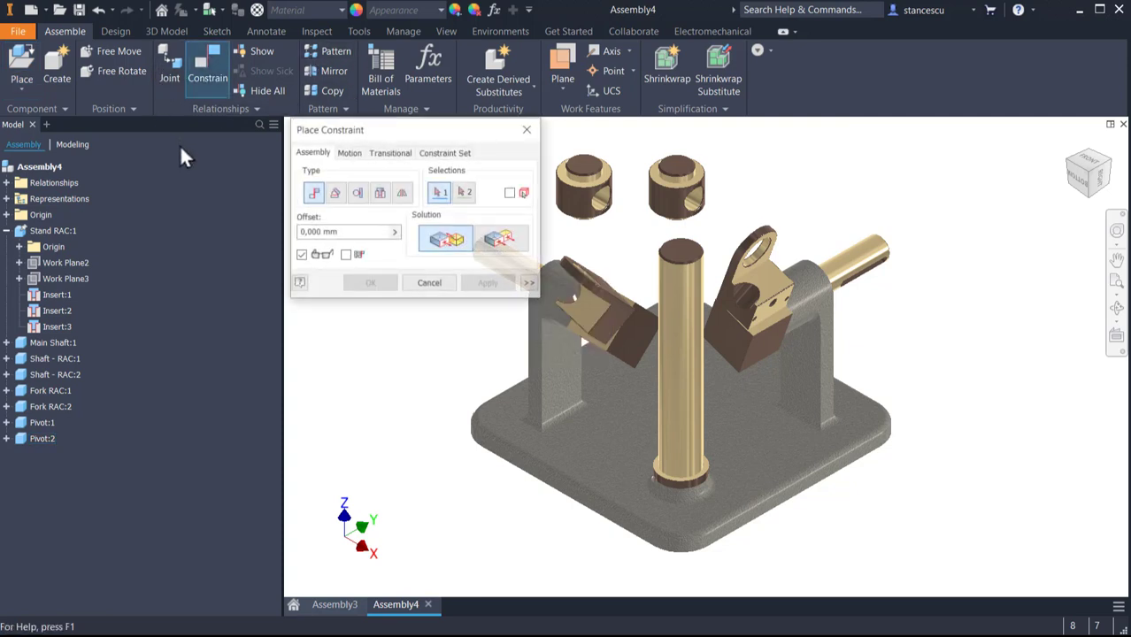
click(380, 192)
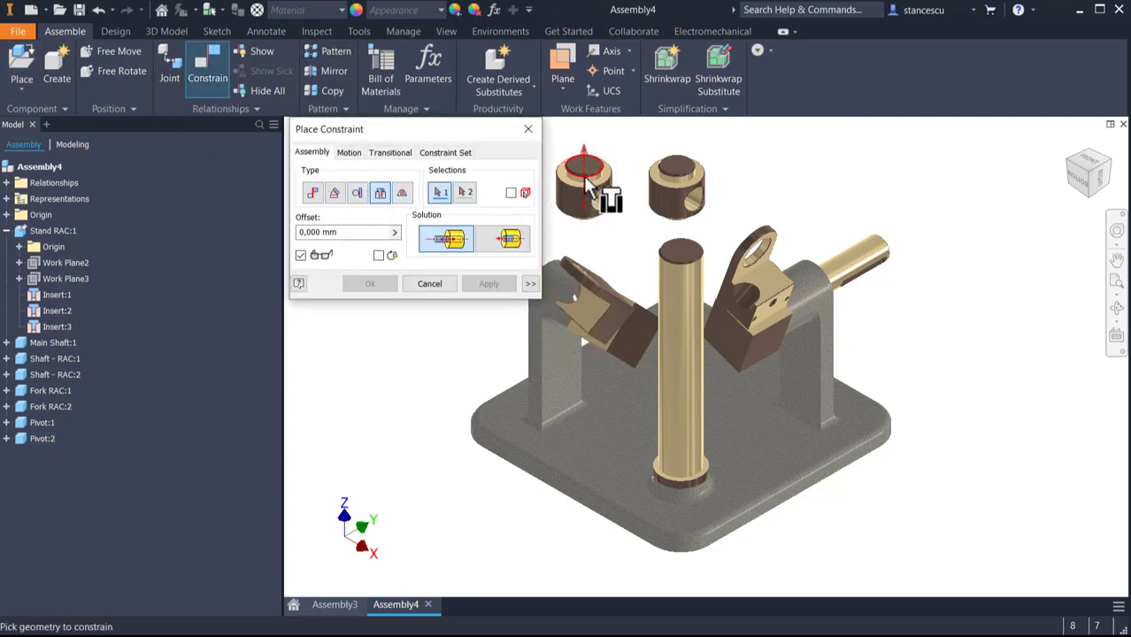
scroll(559, 188, up, 3)
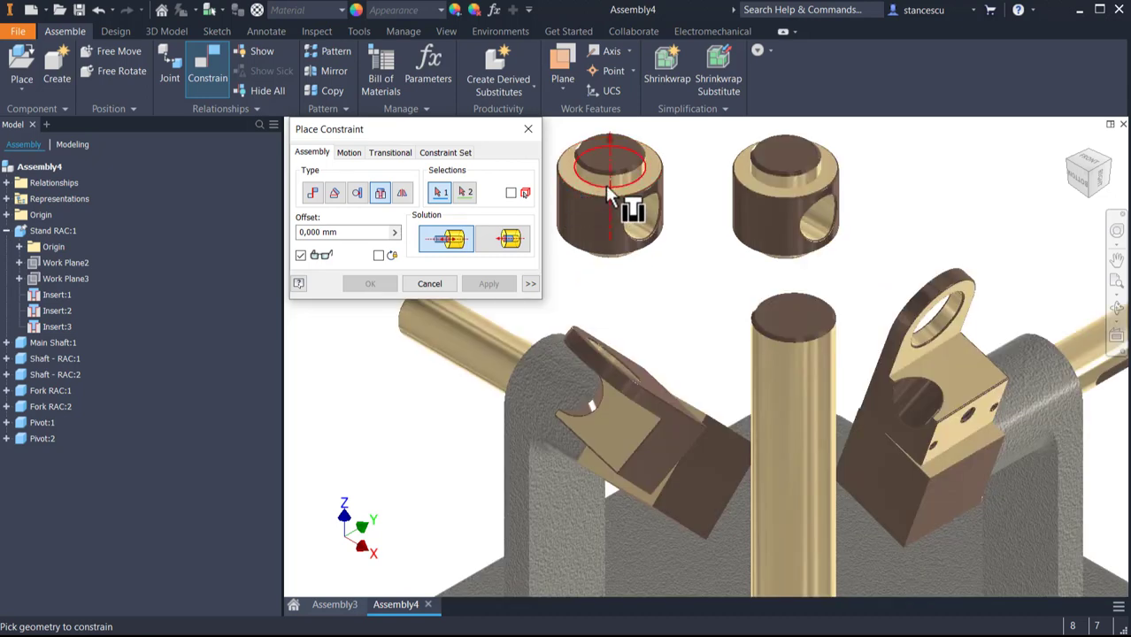
click(606, 185)
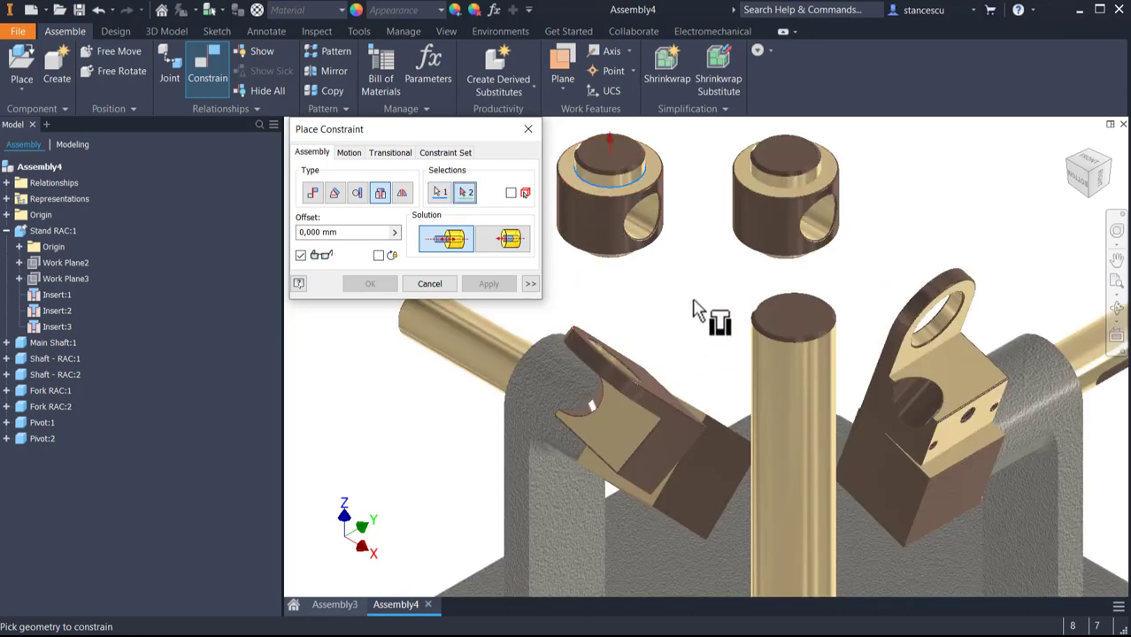
shift+middle_drag(618, 455, 642, 403)
scroll(704, 374, up, 8)
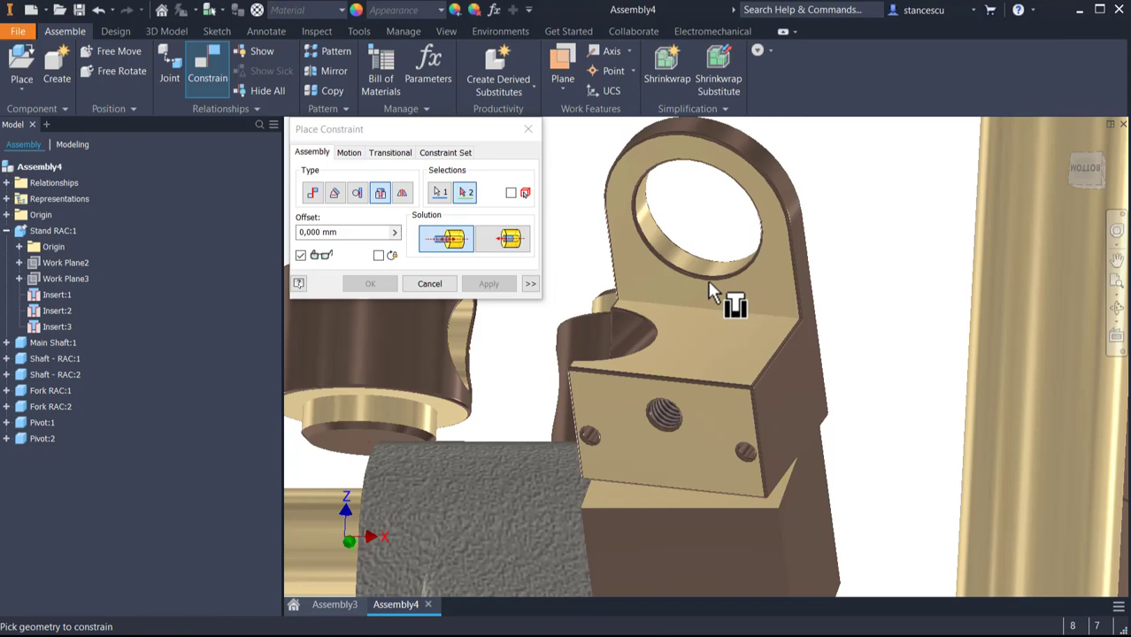
scroll(718, 293, down, 4)
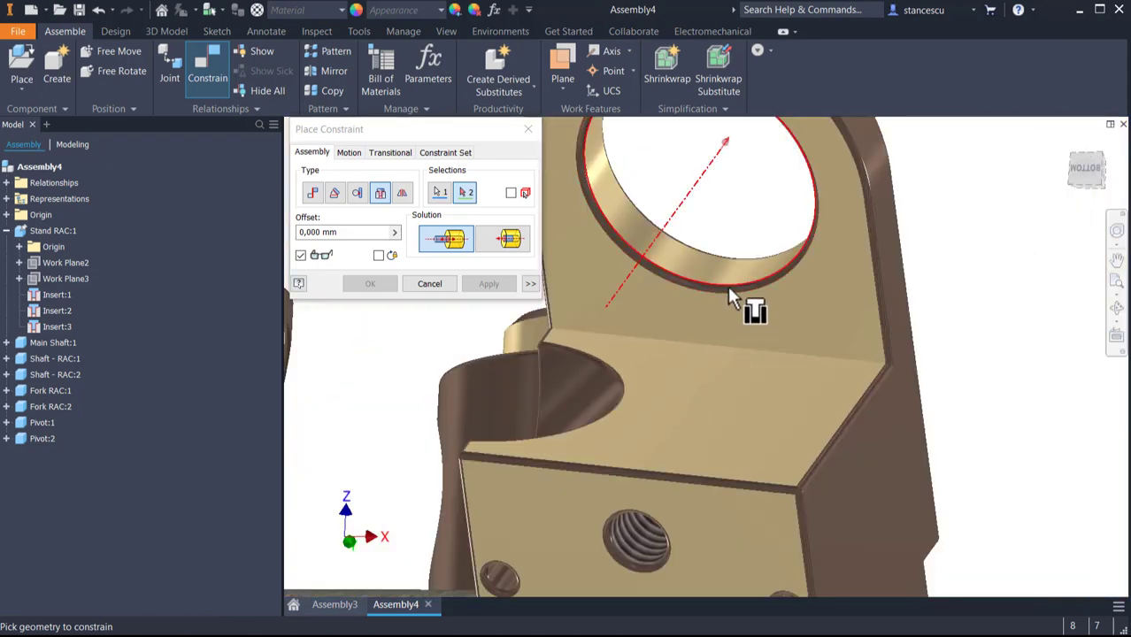
click(724, 292)
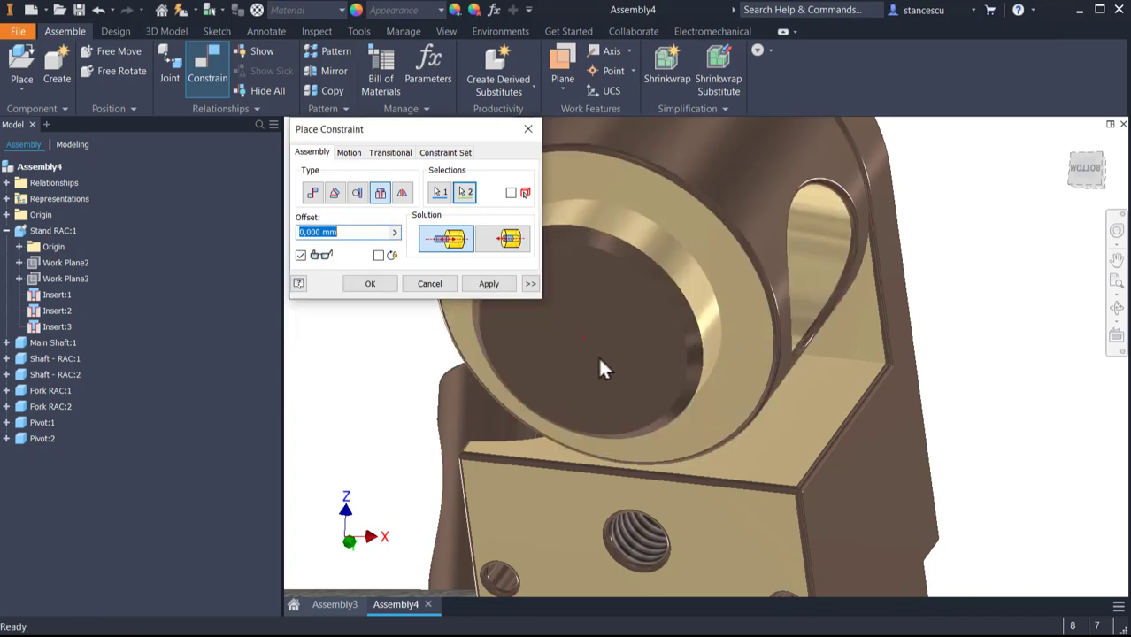
click(488, 283)
- Insert the second Pivot into its fork bore, then close the constraint dialog
scroll(662, 342, down, 5)
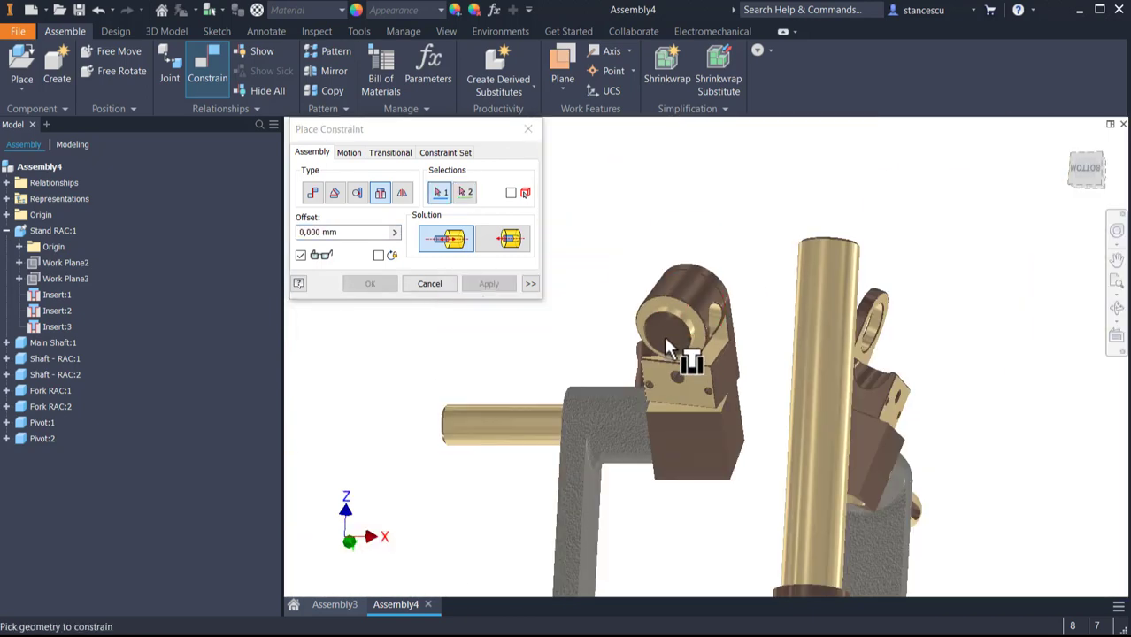
scroll(711, 335, down, 5)
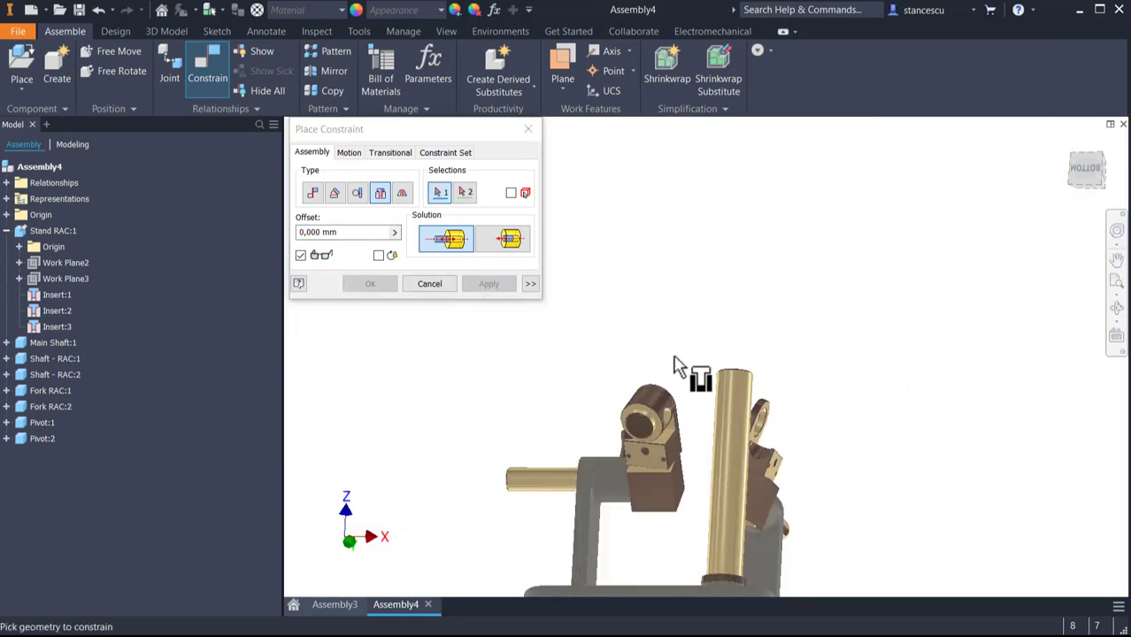
middle_drag(677, 372, 677, 420)
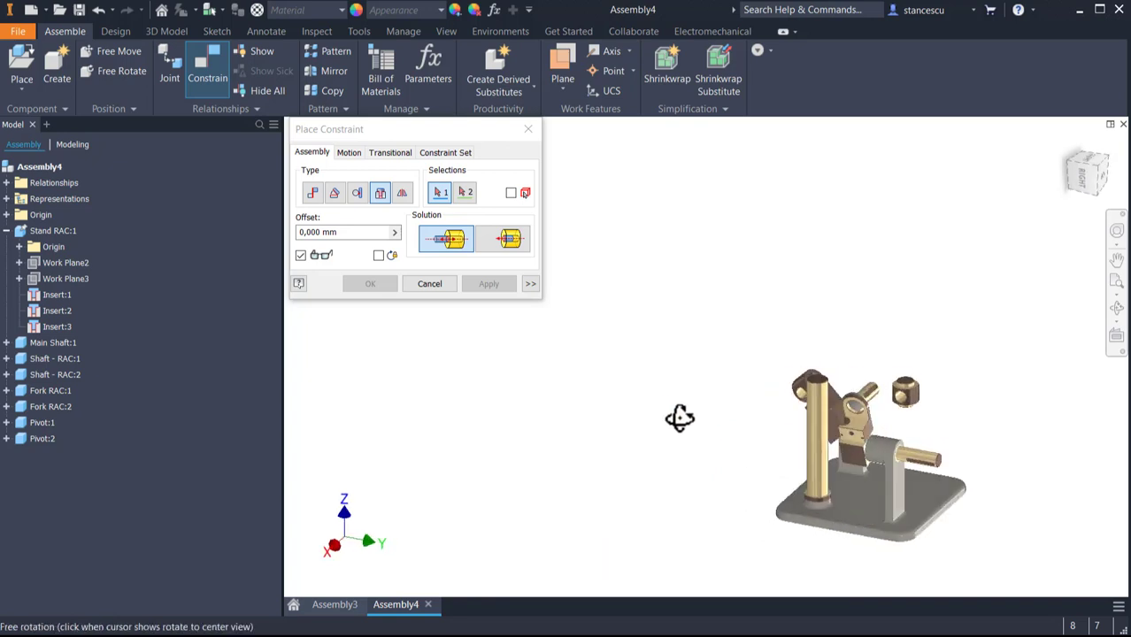
scroll(985, 369, up, 4)
scroll(936, 373, up, 3)
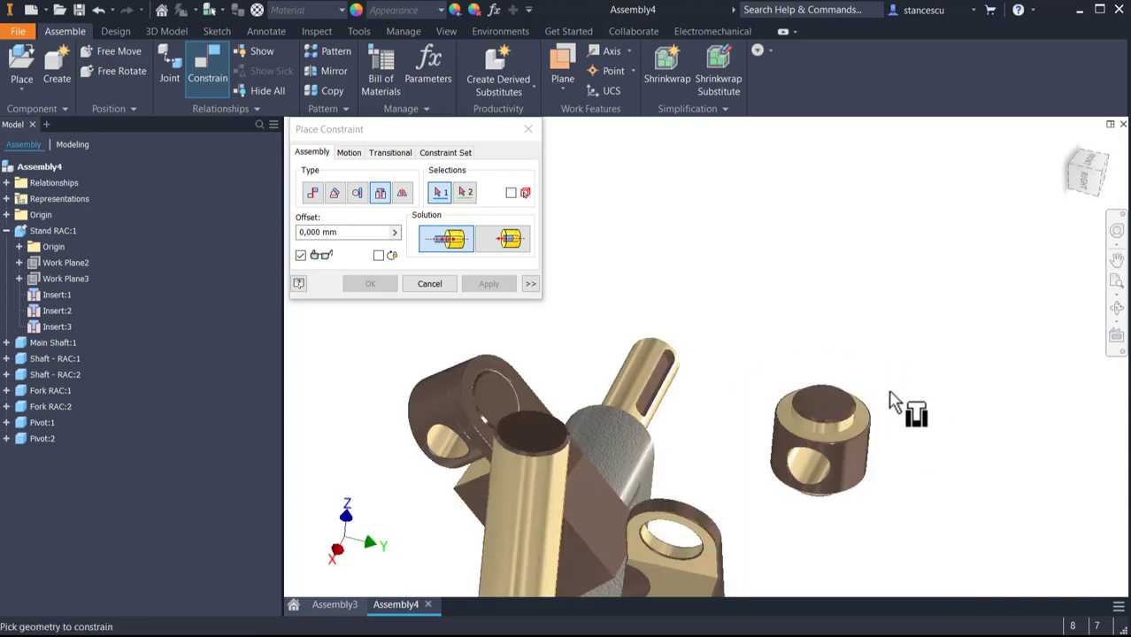
click(839, 447)
scroll(924, 281, up, 2)
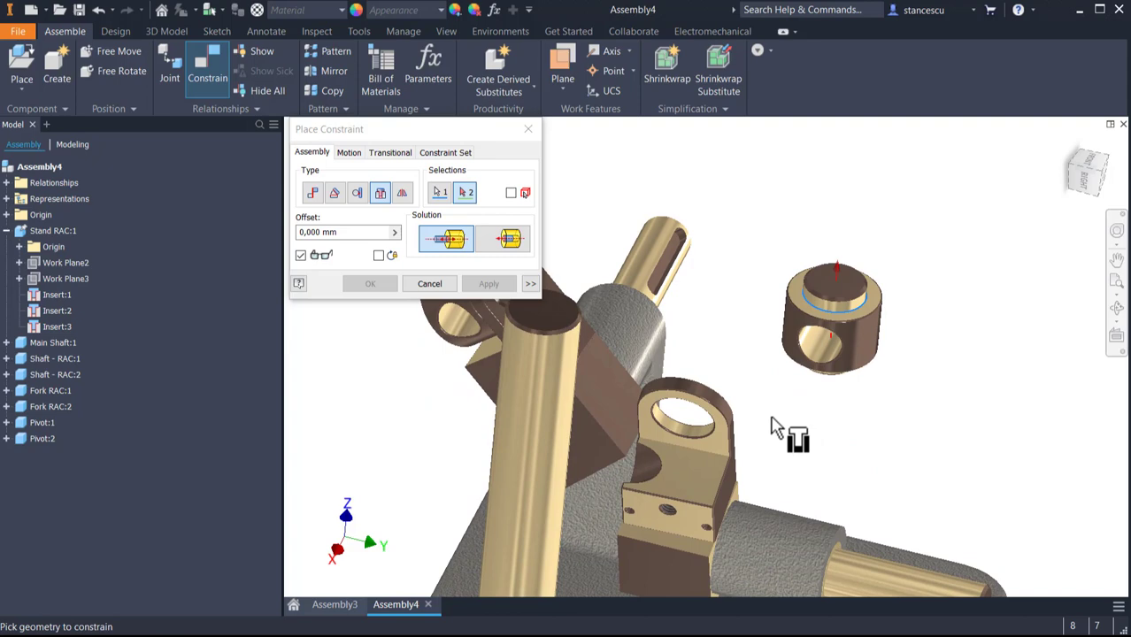
scroll(708, 447, up, 3)
scroll(698, 446, up, 3)
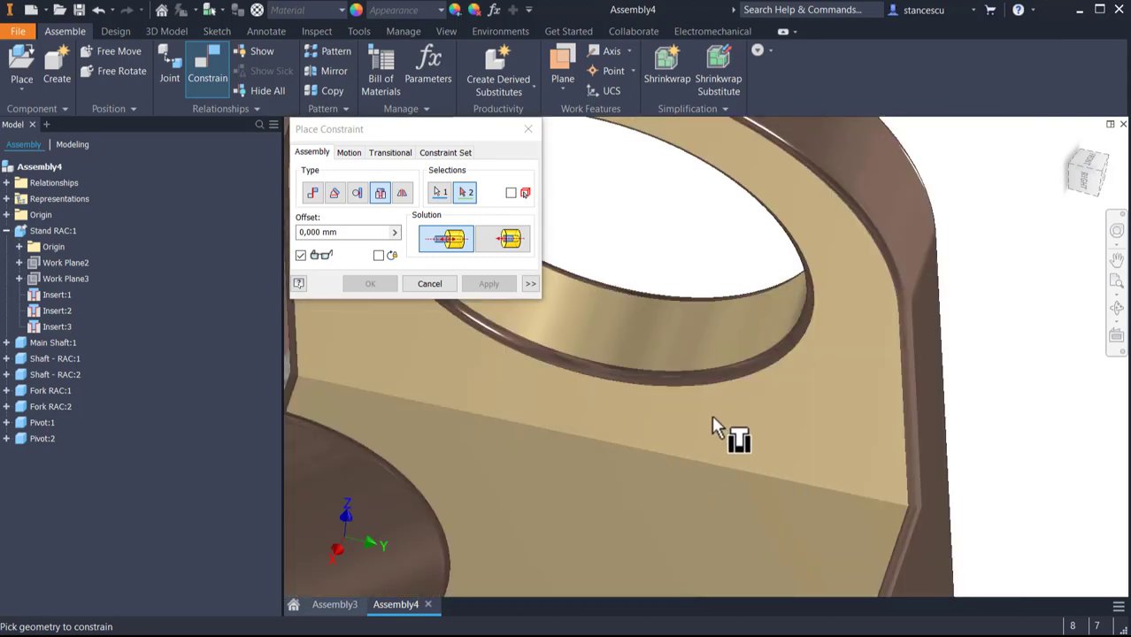
click(749, 387)
click(487, 284)
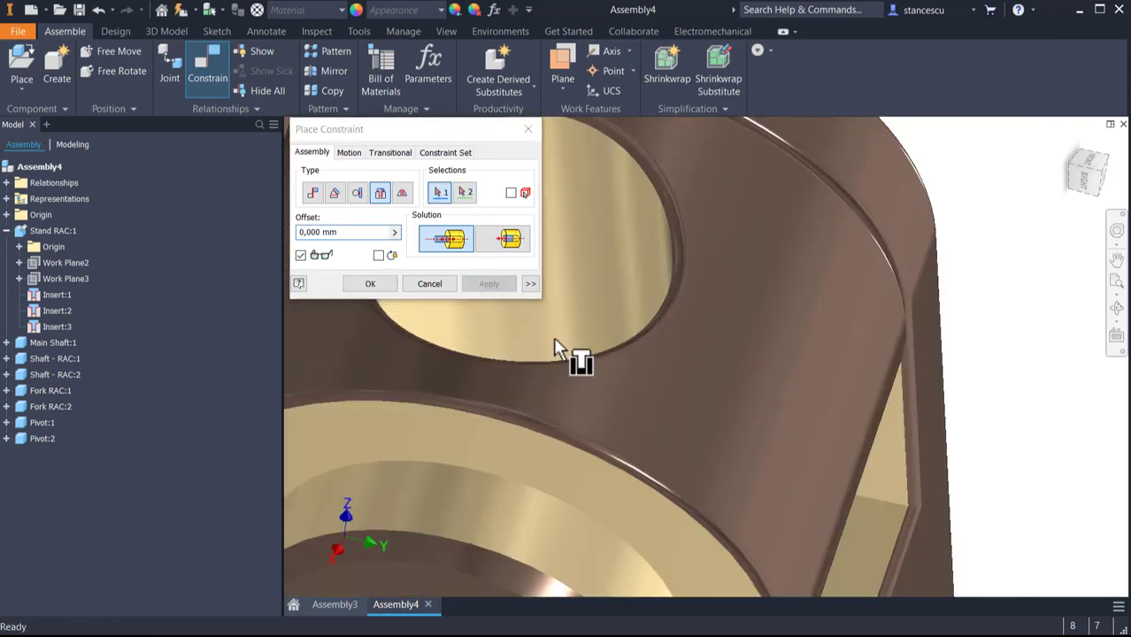
scroll(601, 333, down, 5)
click(430, 284)
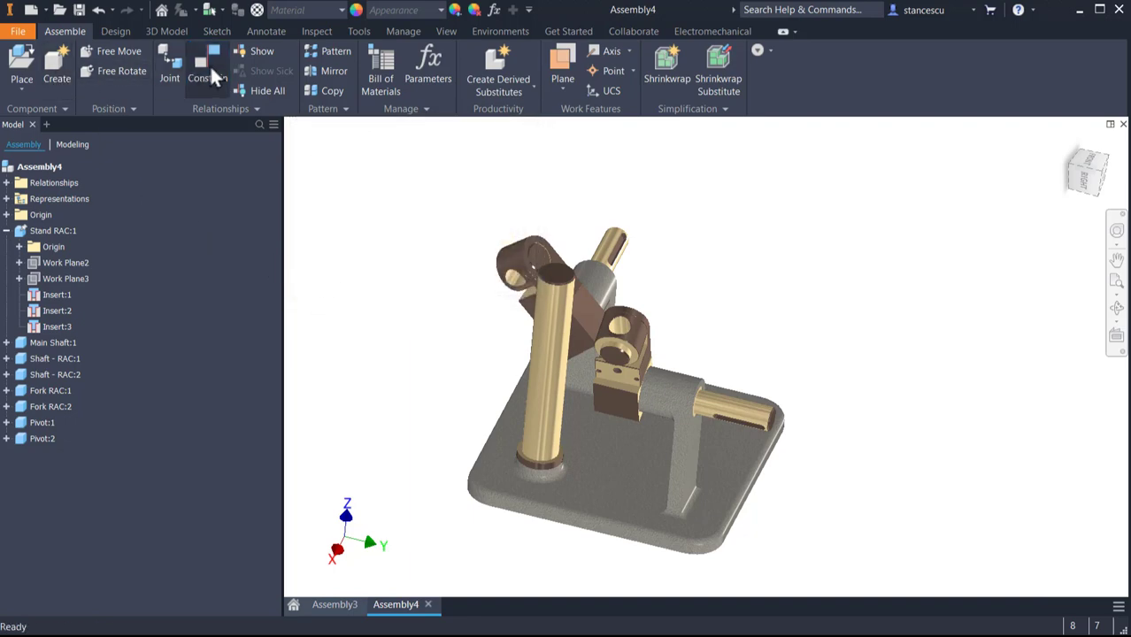
- Place Lid:1 and Lid:2 from Lid.ipt beside the stand
click(24, 67)
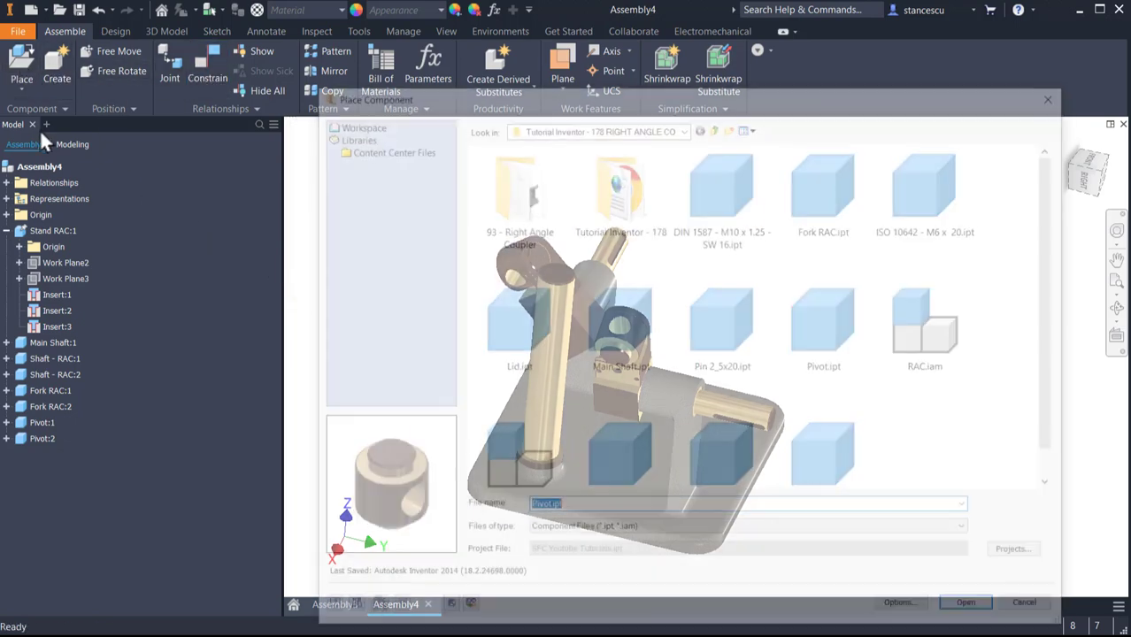
click(536, 312)
double_click(536, 315)
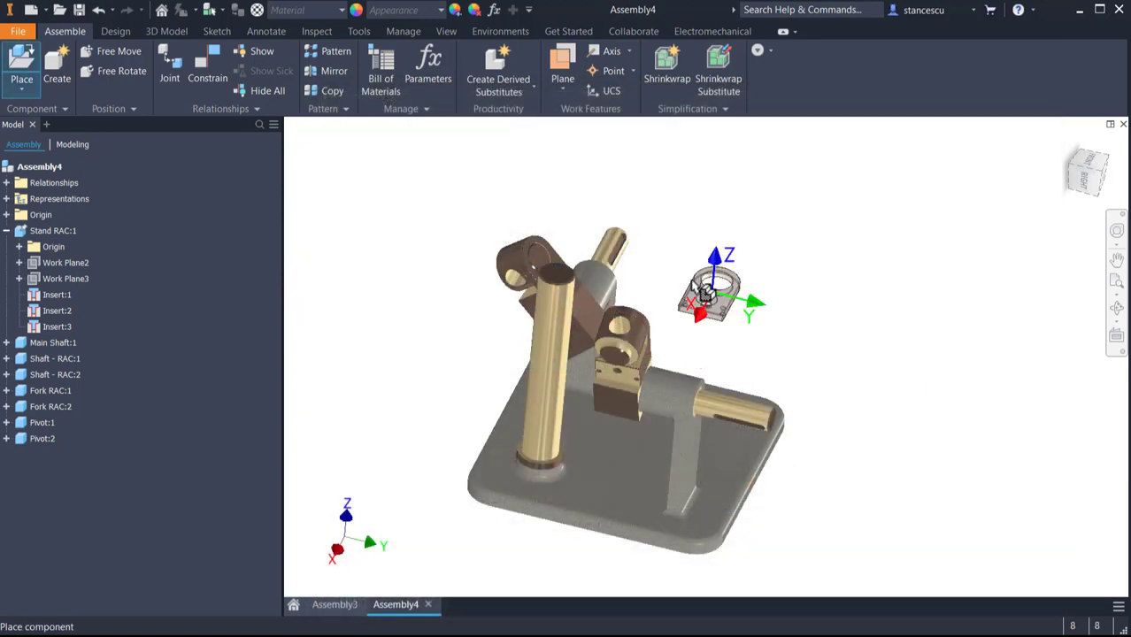
click(685, 285)
click(776, 303)
key(Escape)
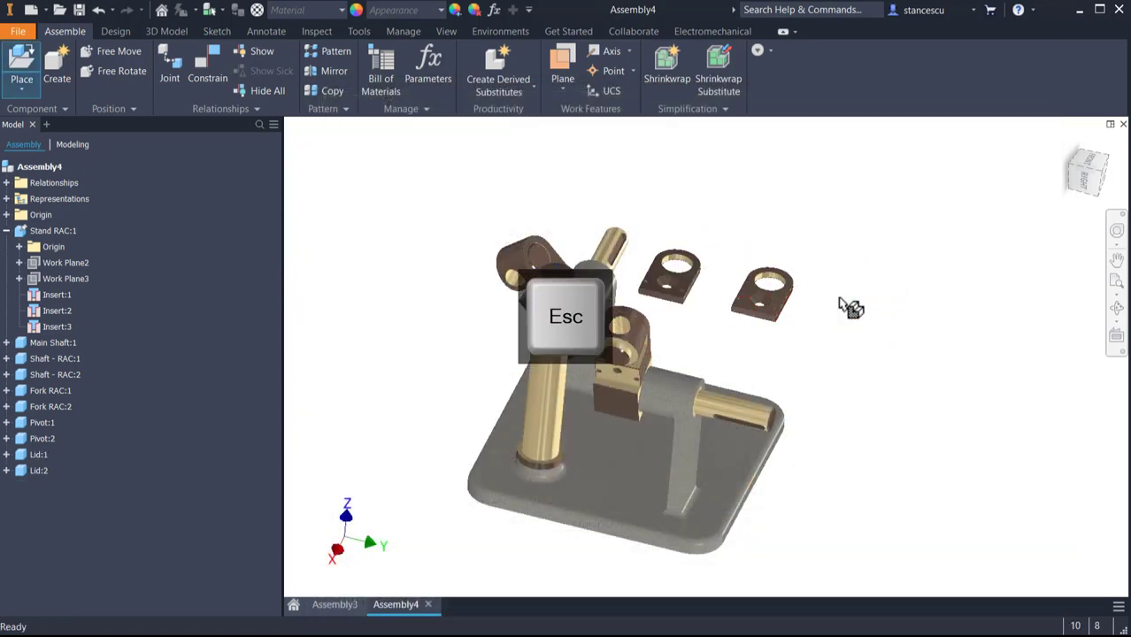
scroll(531, 249, up, 2)
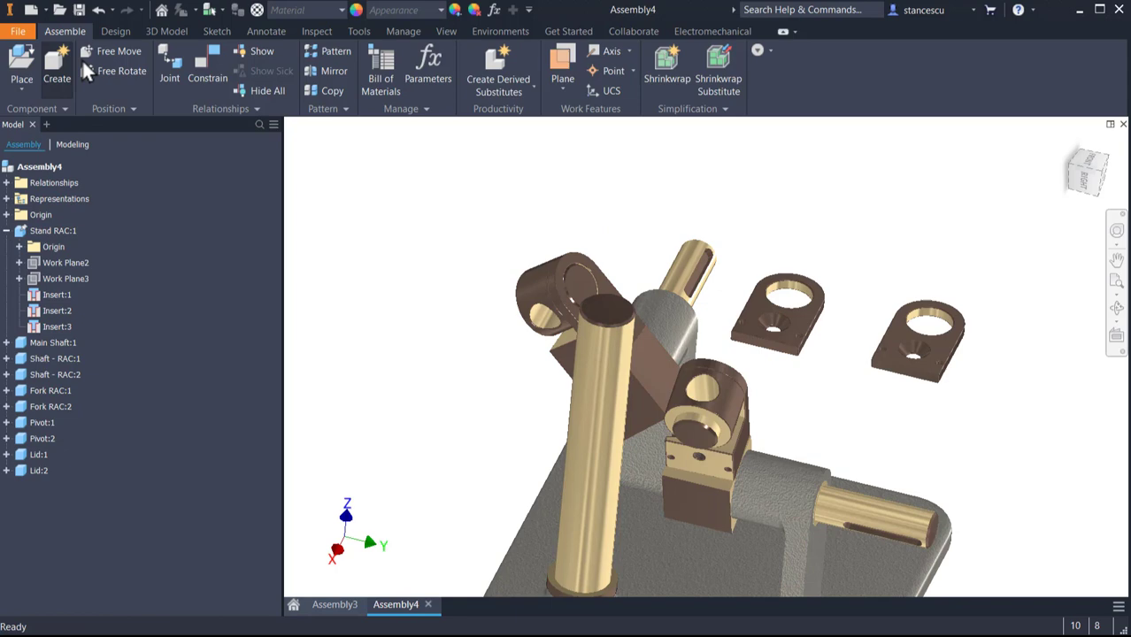
- Insert-constrain the first Lid's circular hole edge onto the fork bore
click(196, 80)
scroll(712, 274, up, 2)
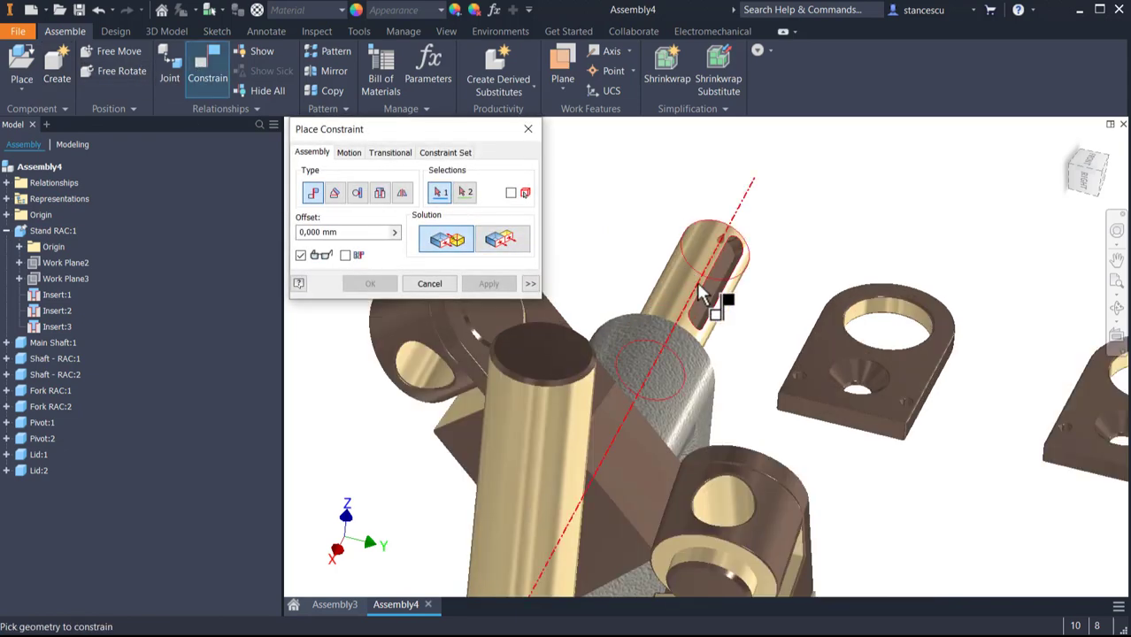
shift+middle_drag(939, 480, 941, 298)
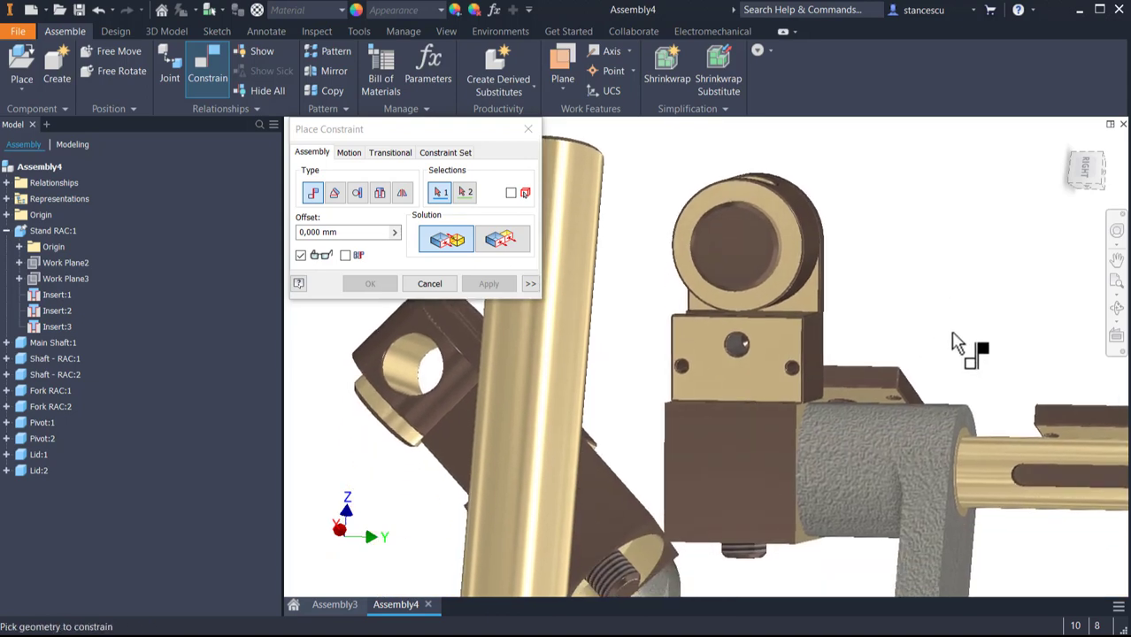
mouse_move(934, 352)
shift+middle_down()
mouse_move(929, 361)
mouse_move(929, 349)
shift+middle_up()
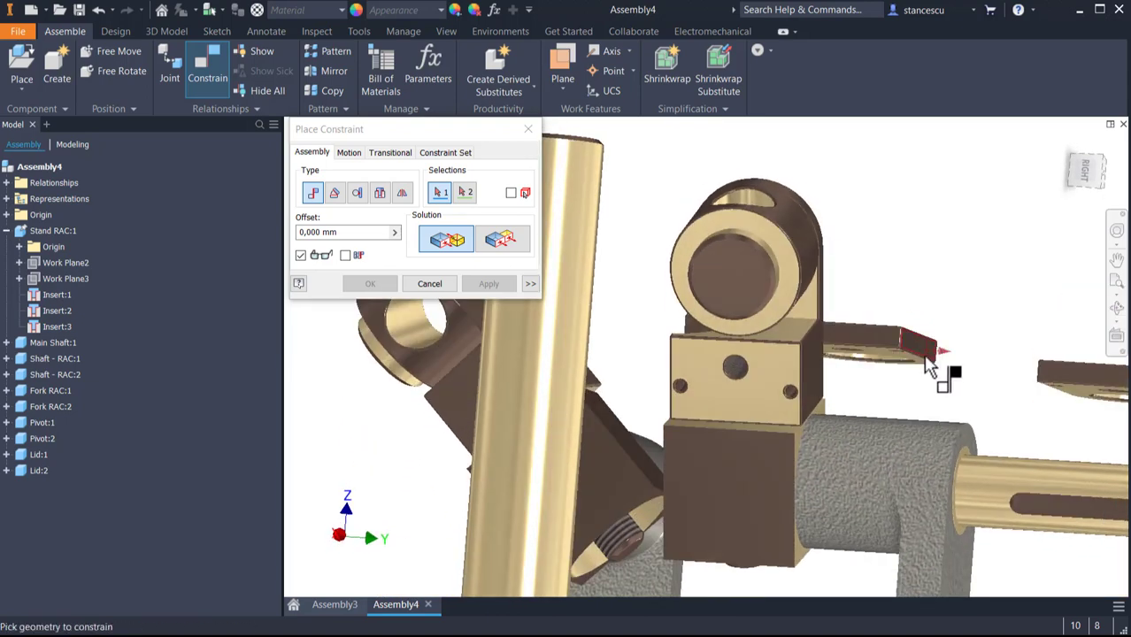
scroll(929, 367, up, 2)
scroll(924, 370, up, 2)
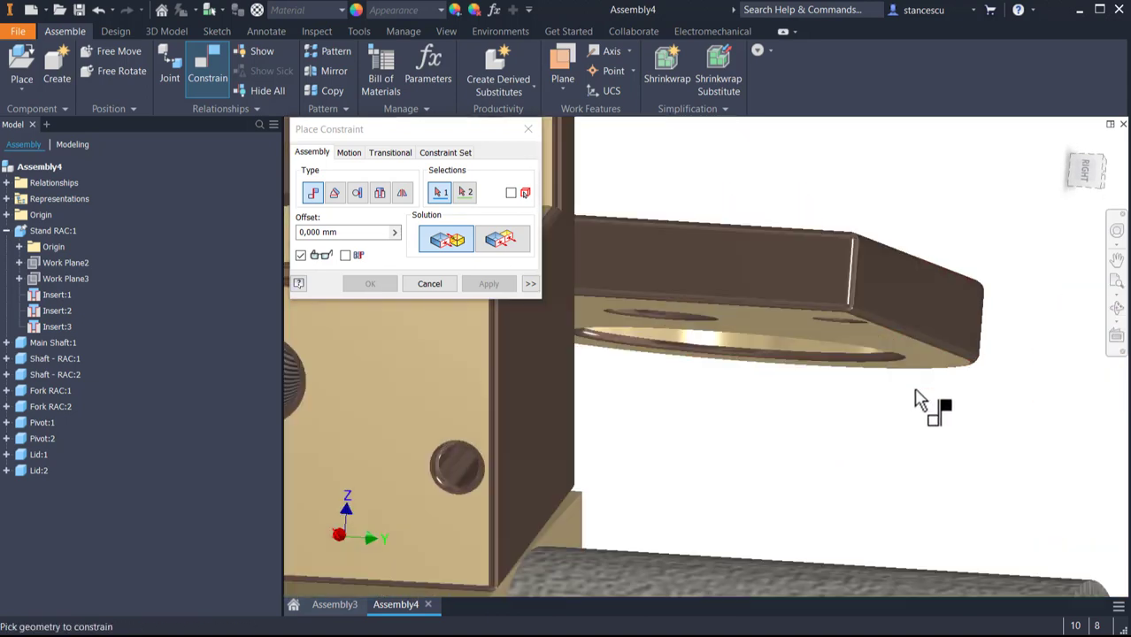
click(380, 192)
click(911, 376)
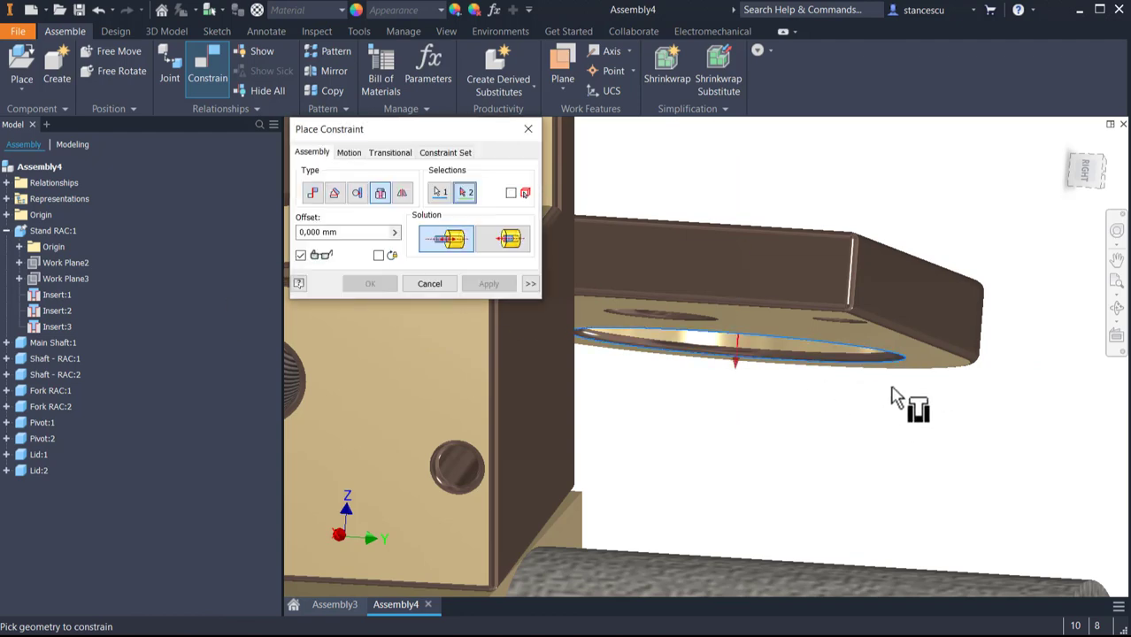
scroll(894, 399, down, 5)
shift+middle_drag(542, 420, 681, 326)
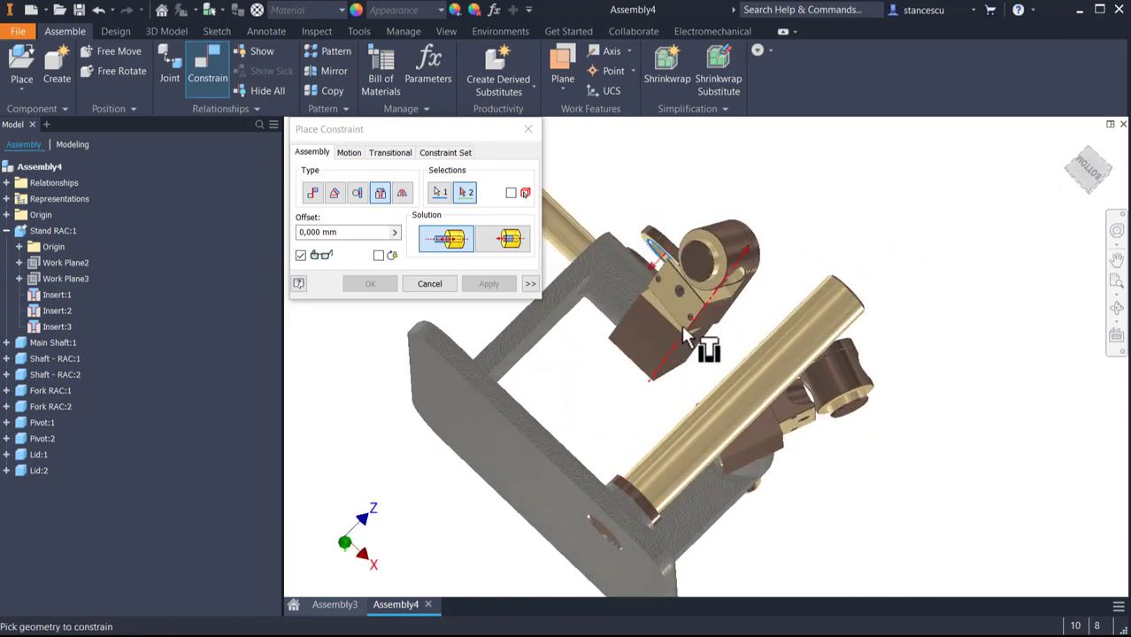
scroll(681, 325, up, 3)
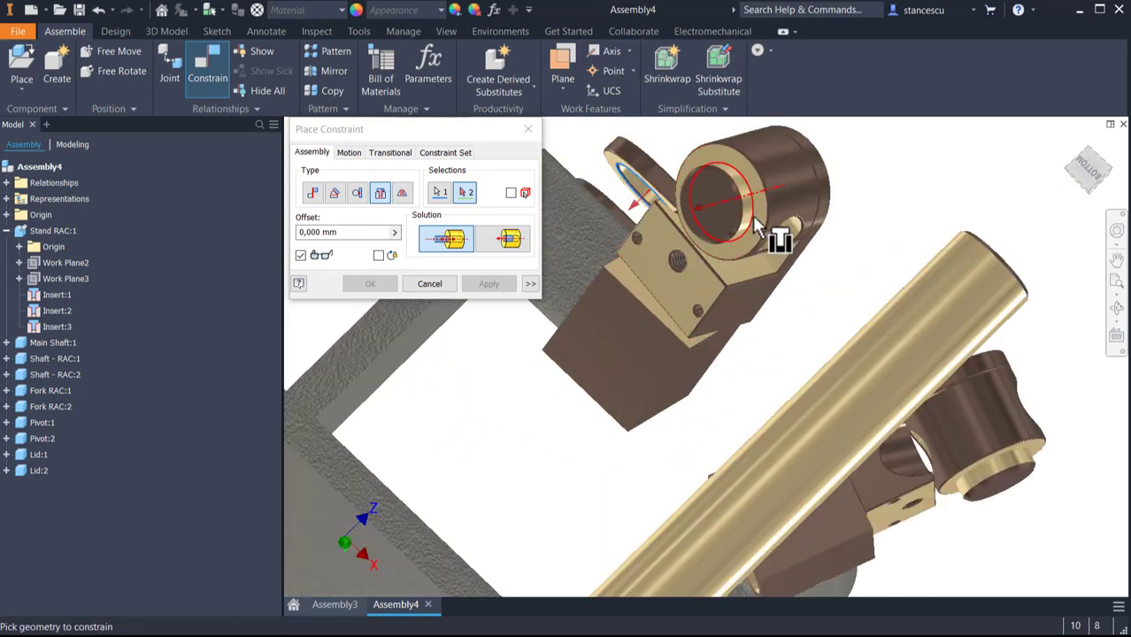
click(757, 228)
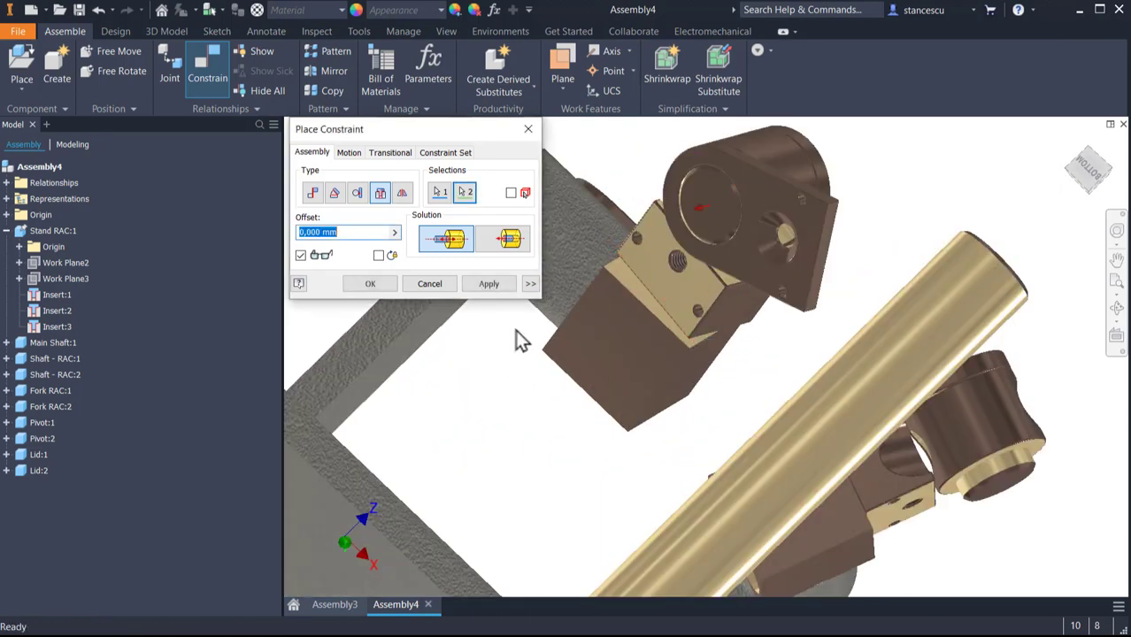
click(498, 290)
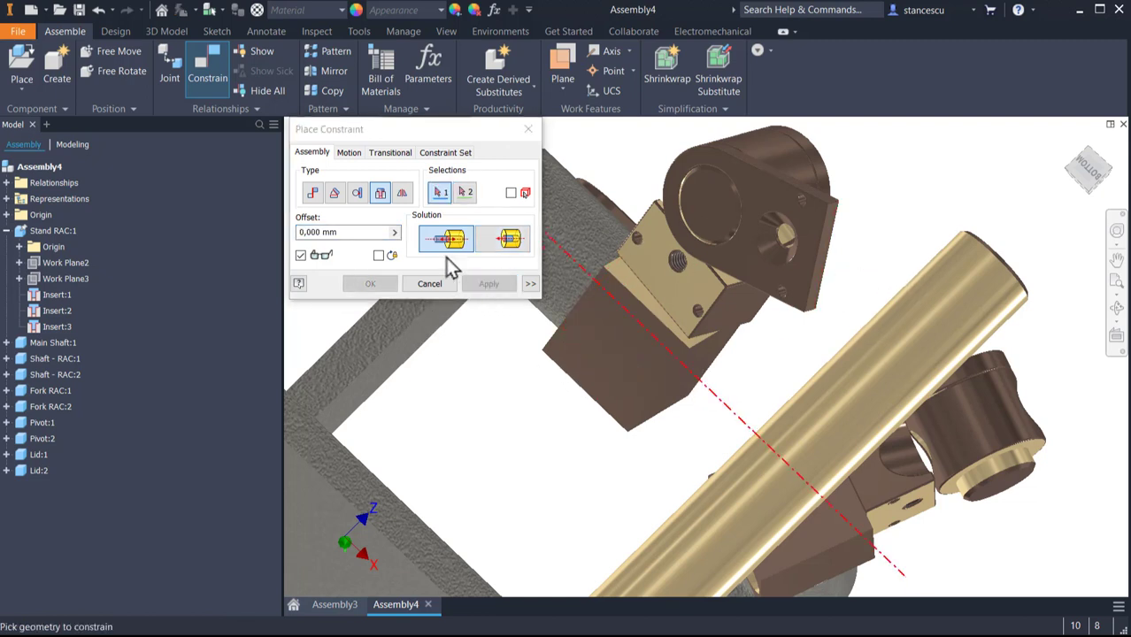
- Switch the constraint type to Mate, then cancel and close Place Constraint
click(312, 192)
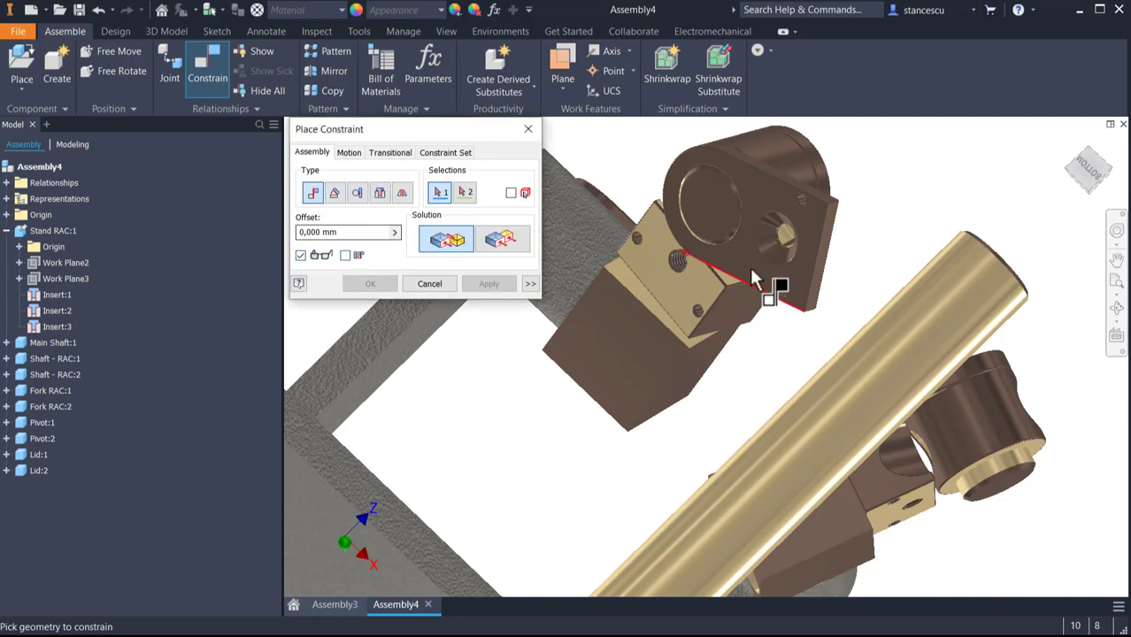
scroll(757, 265, up, 3)
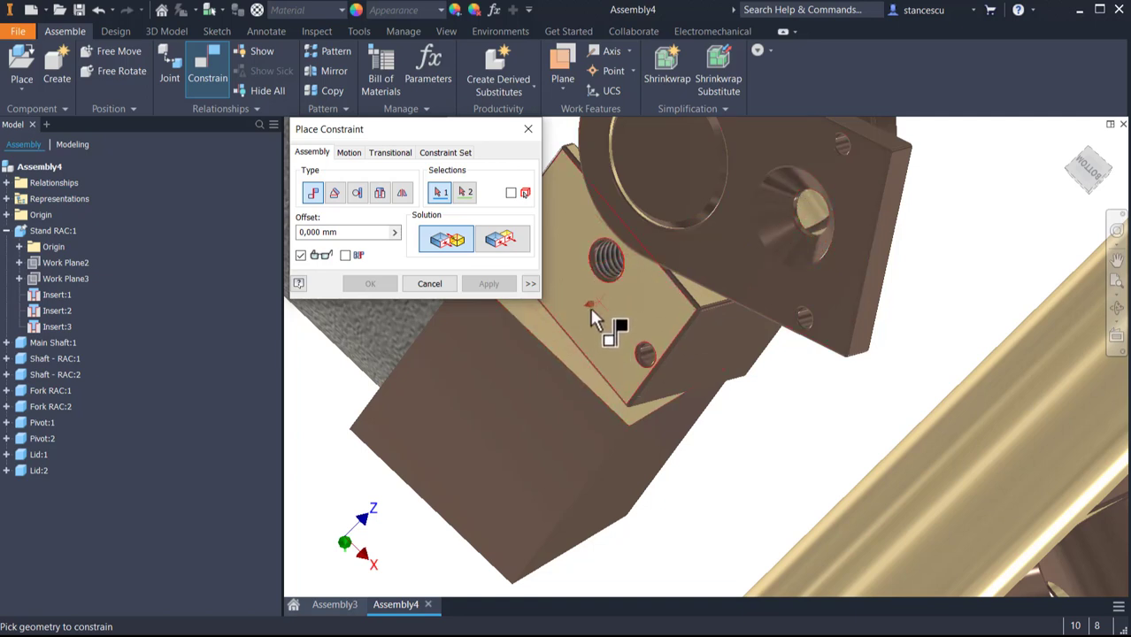
scroll(603, 283, down, 3)
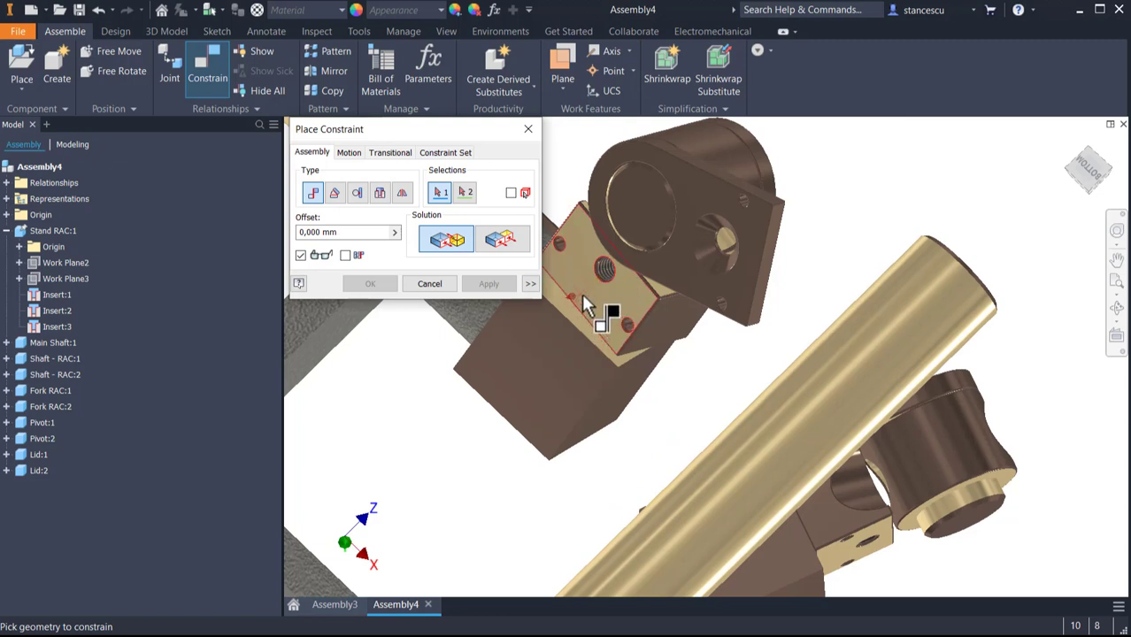
key(Escape)
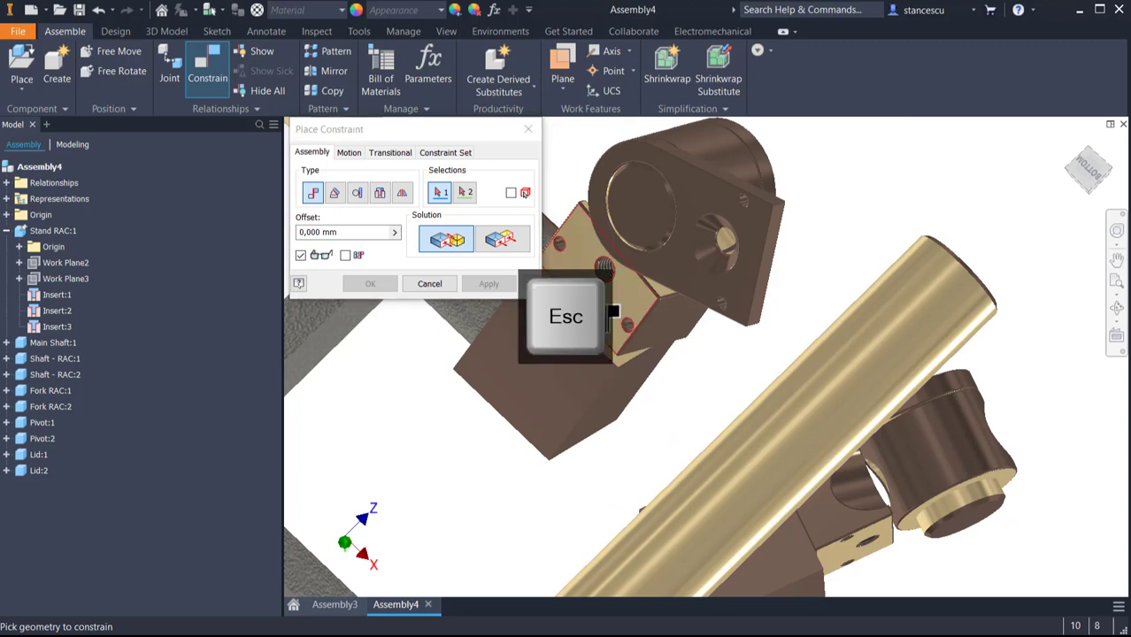
- Expand Fork RAC:1 and its Origin folder in the browser
click(594, 306)
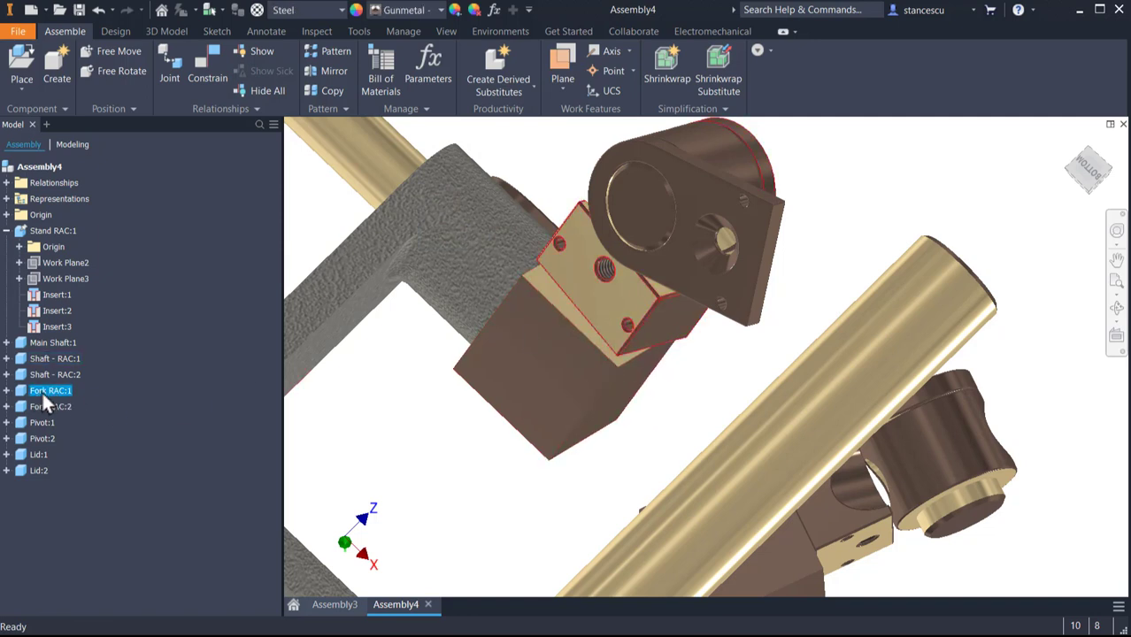
click(7, 391)
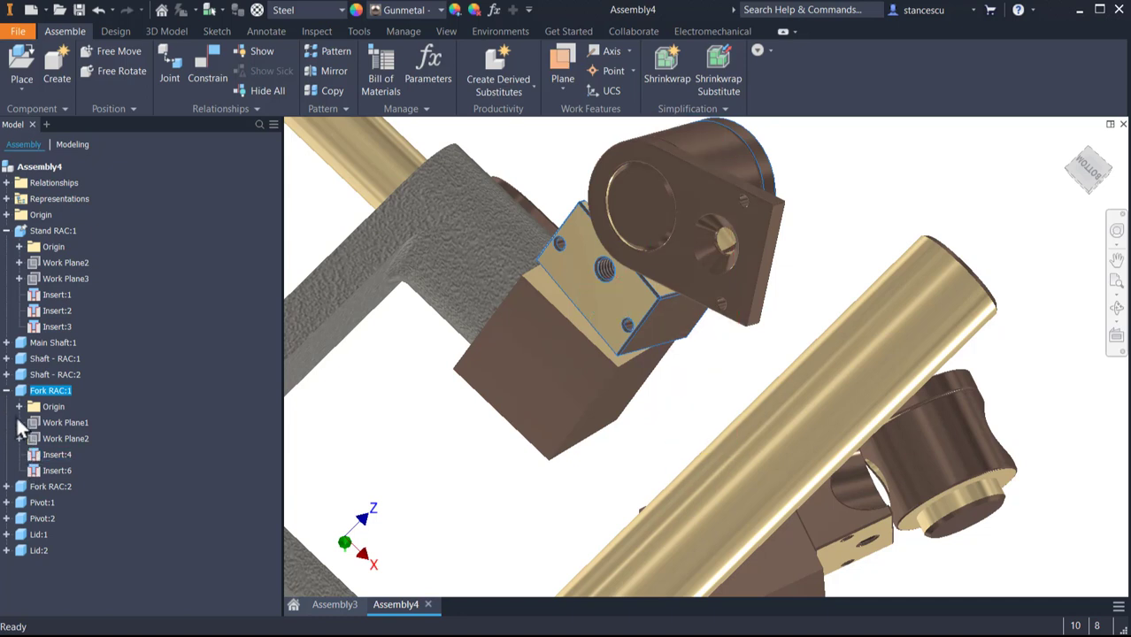
click(18, 406)
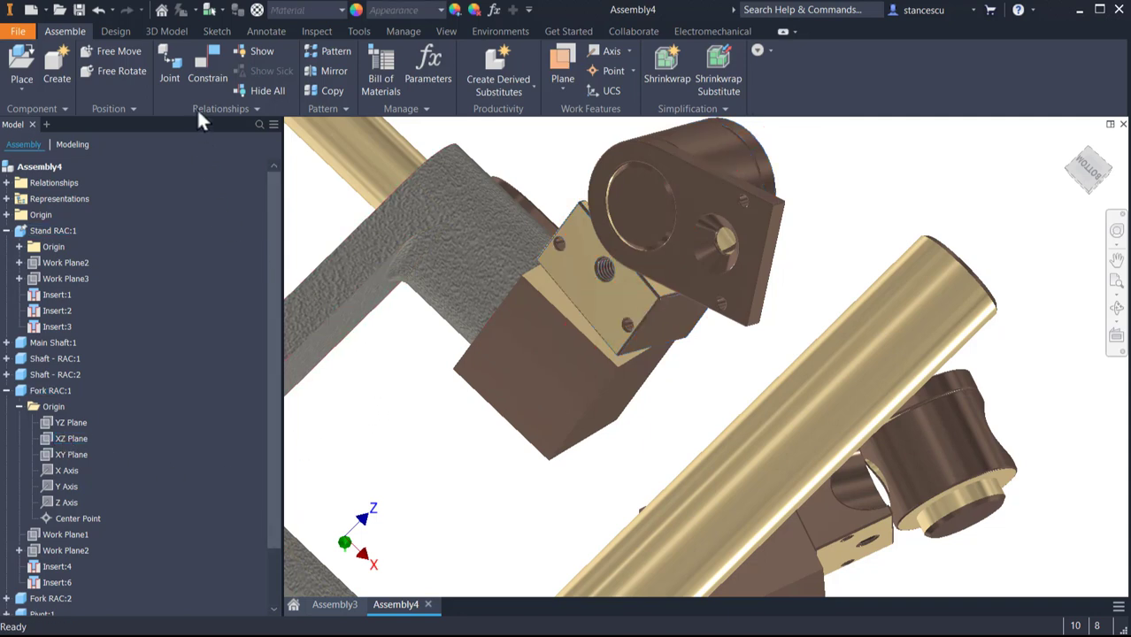
- Set up a mate from the lid's countersunk hole edge to Fork RAC:1's XZ Plane and inspect the preview
click(214, 59)
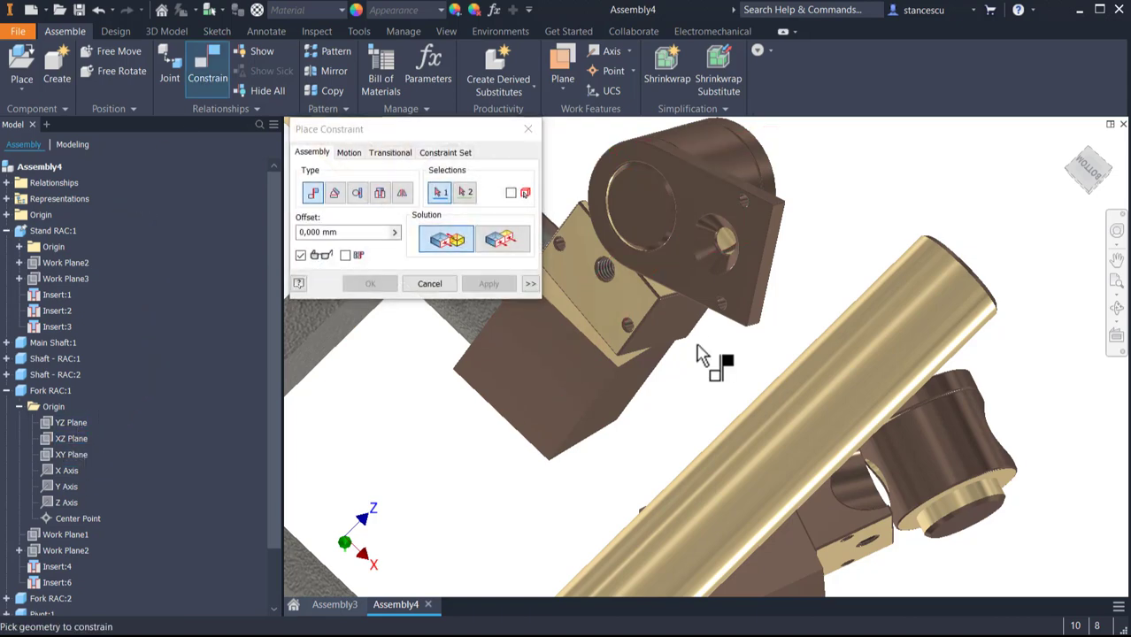
scroll(699, 312, up, 3)
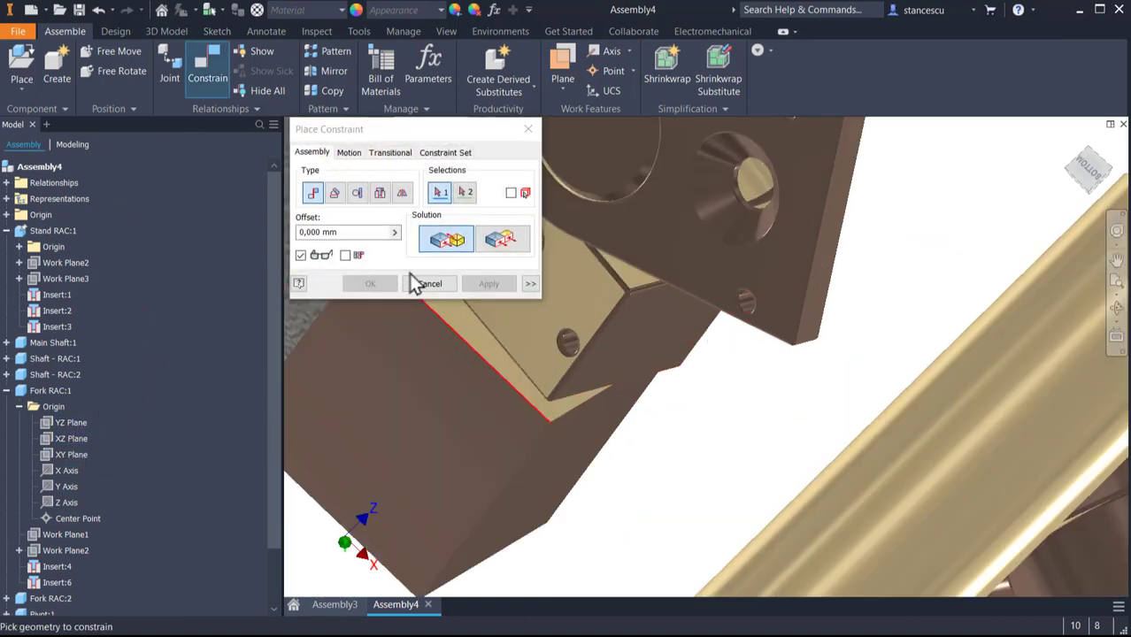
click(697, 219)
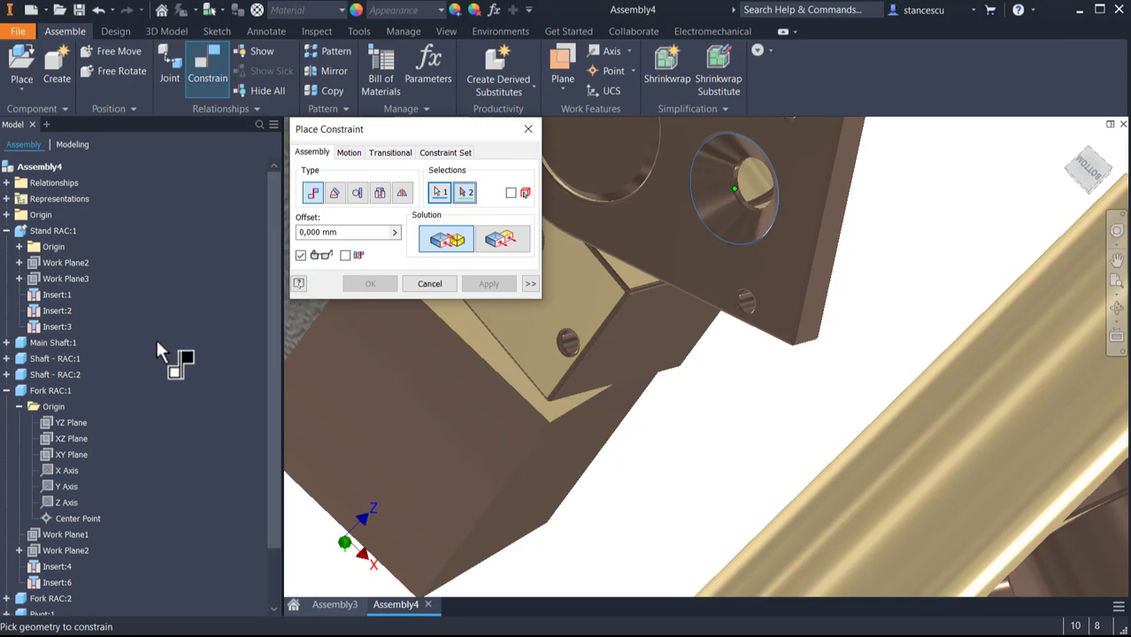
click(72, 438)
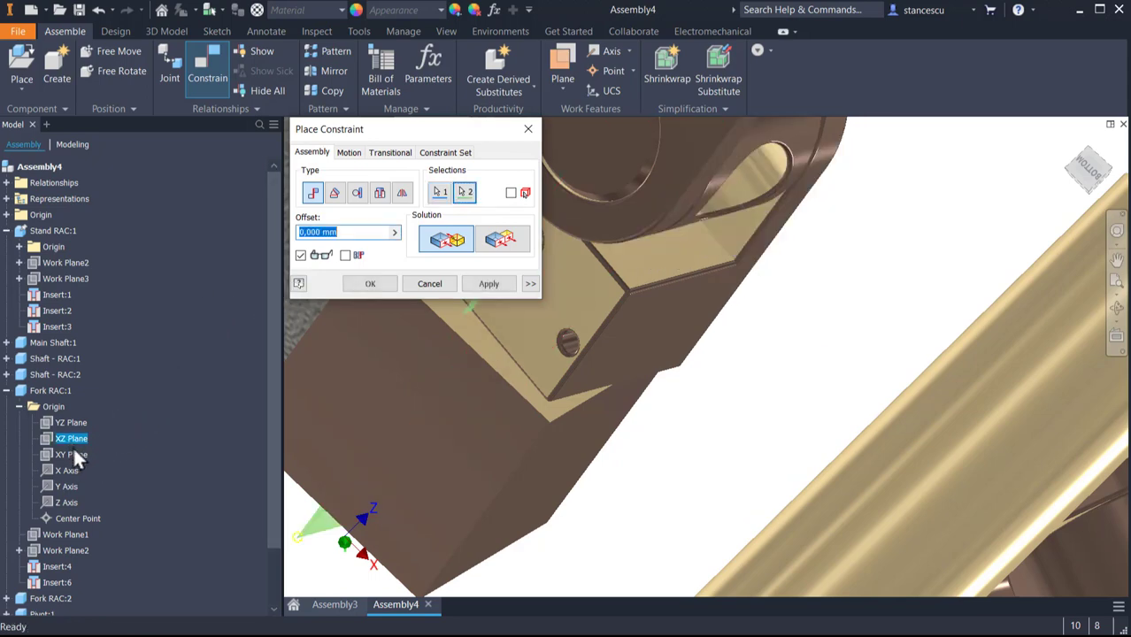
scroll(553, 319, down, 5)
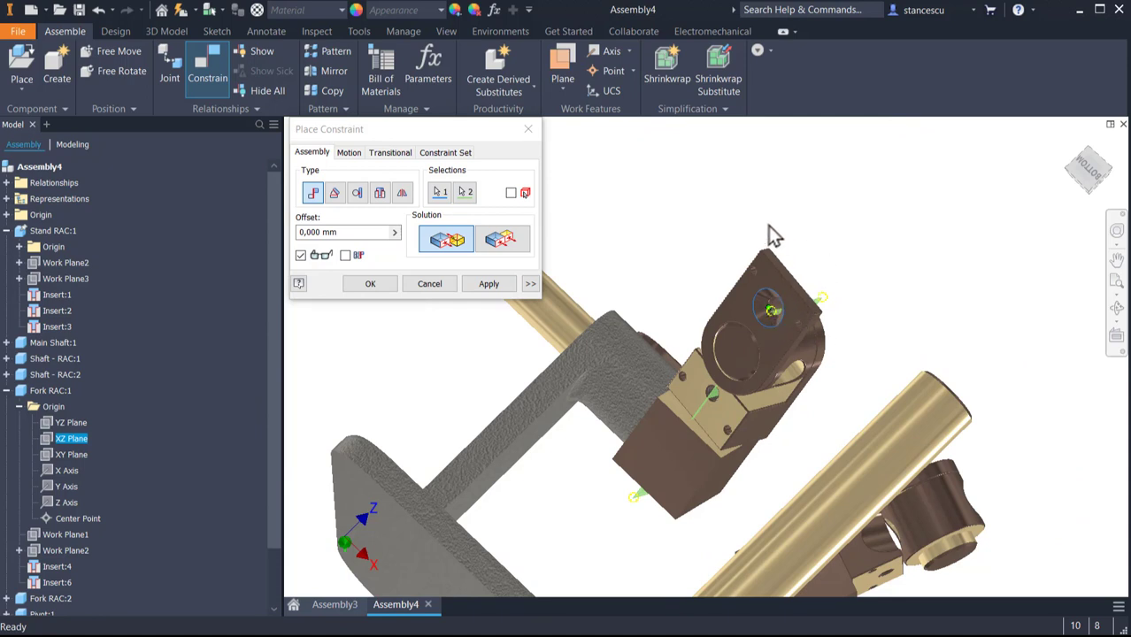
scroll(743, 372, up, 3)
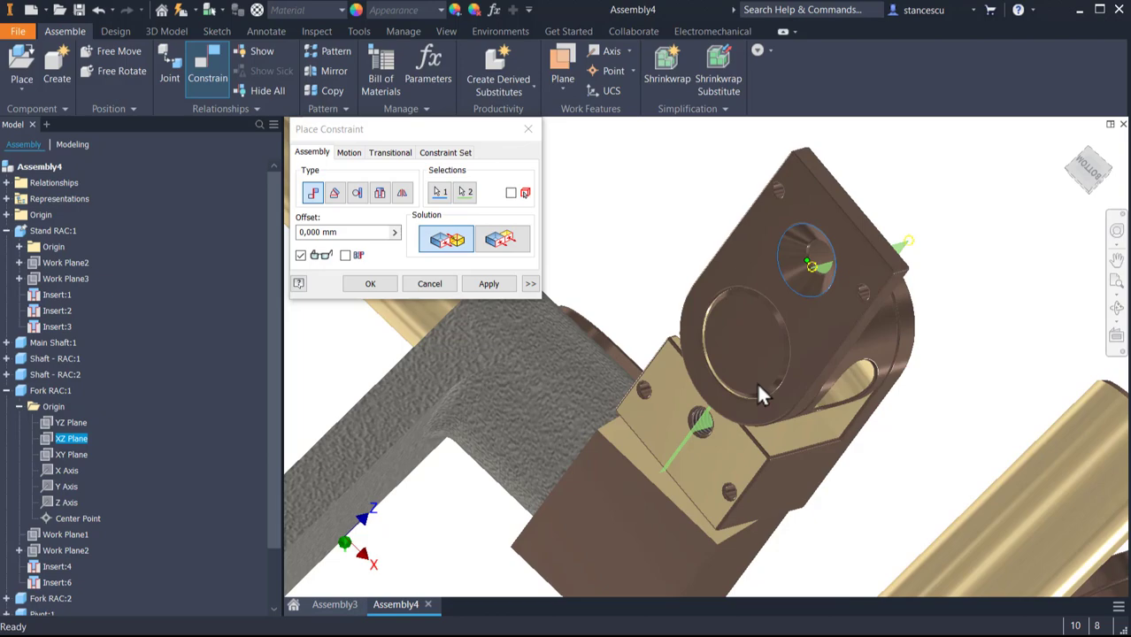
shift+middle_drag(649, 390, 615, 355)
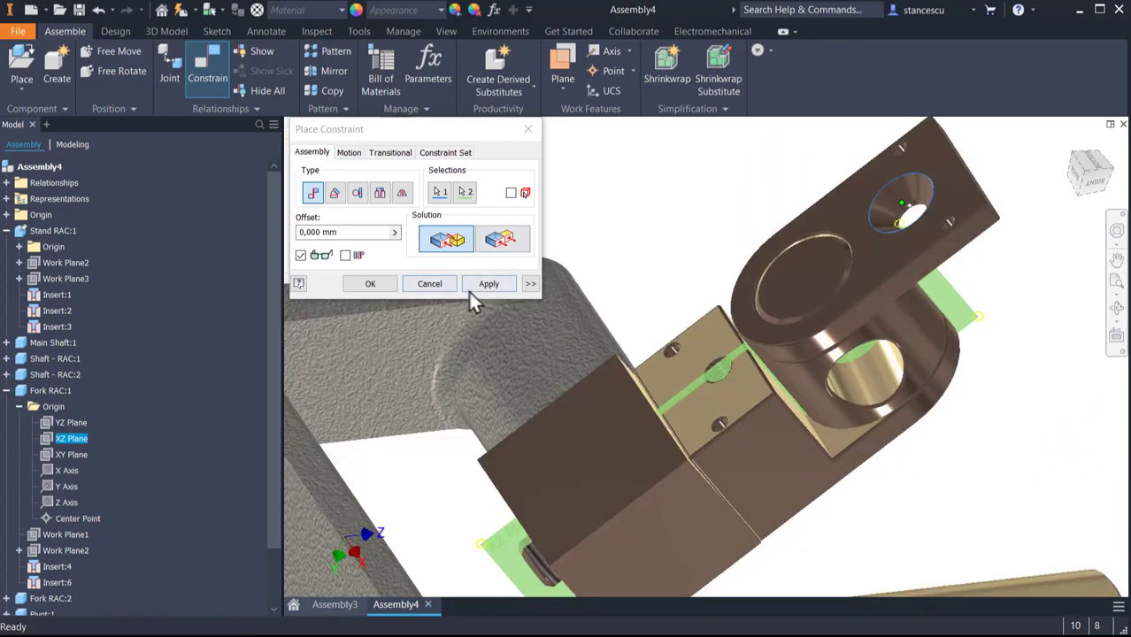
- Cancel the pending constraint and swing the two-hole plate upright about its shaft
click(420, 285)
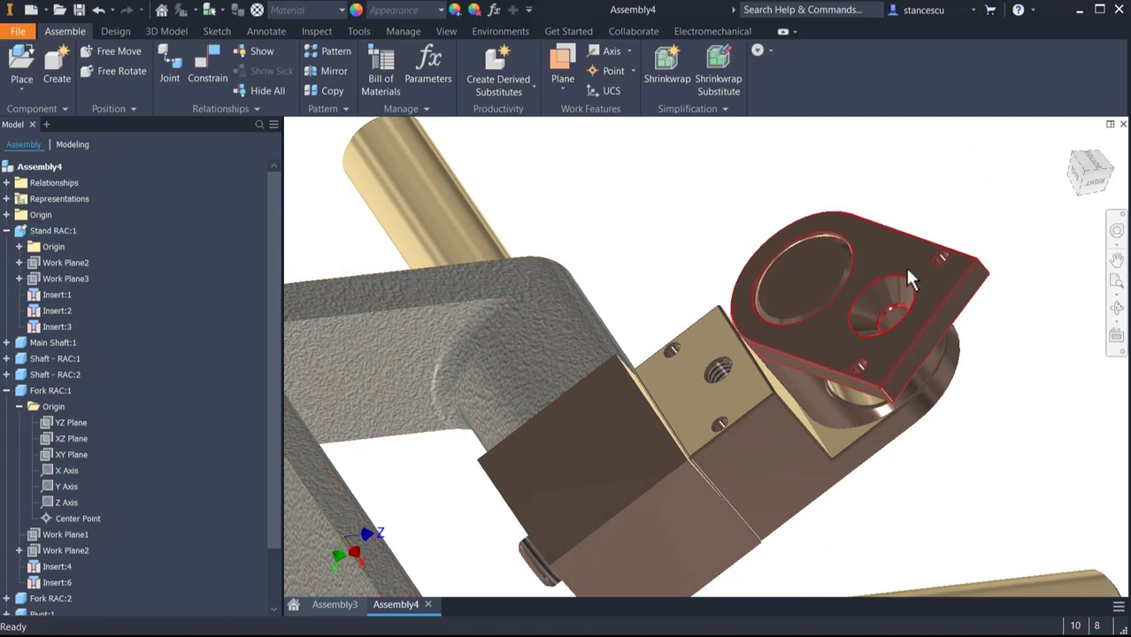
click(898, 301)
drag(898, 301, 1051, 192)
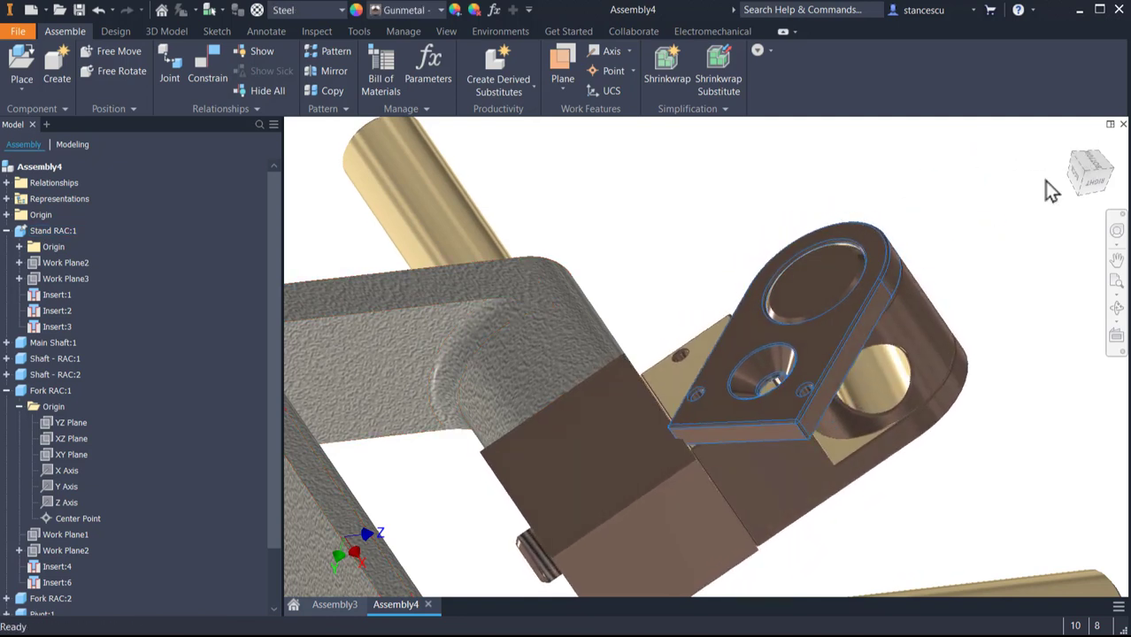
click(651, 193)
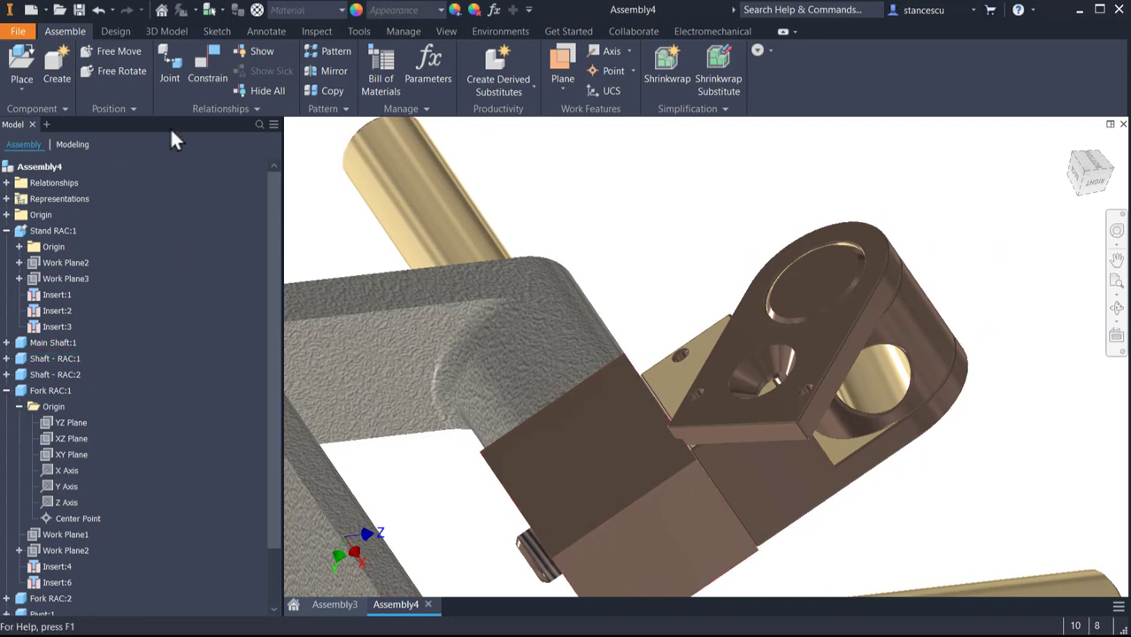
- Mate the plate's hole to Fork RAC:1's XZ Plane, creating Mate:1
click(210, 73)
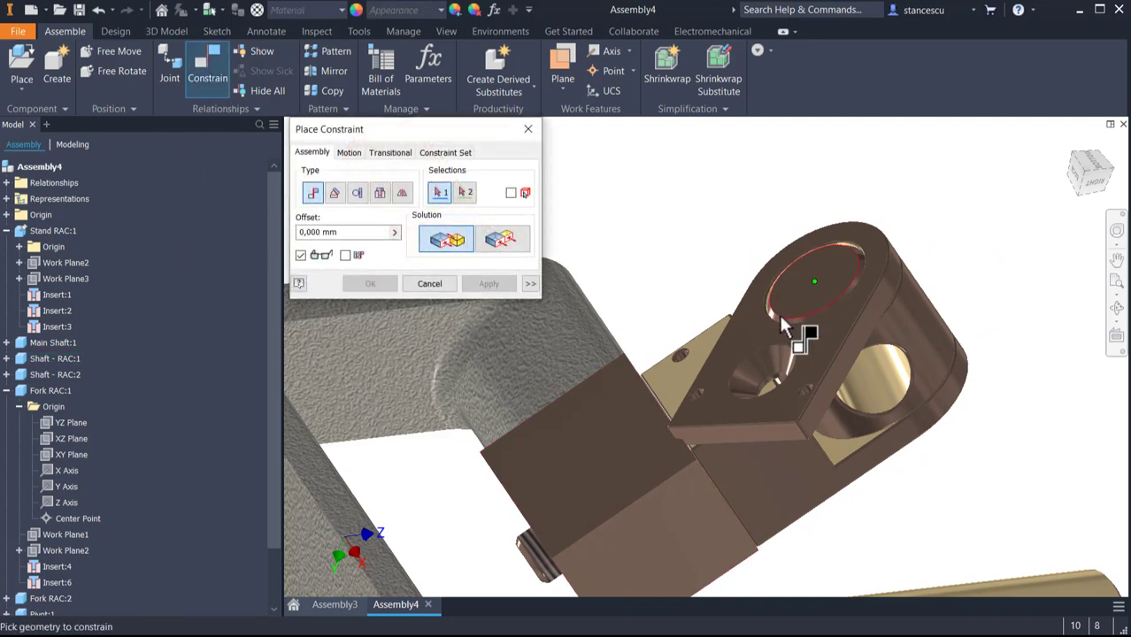
click(755, 352)
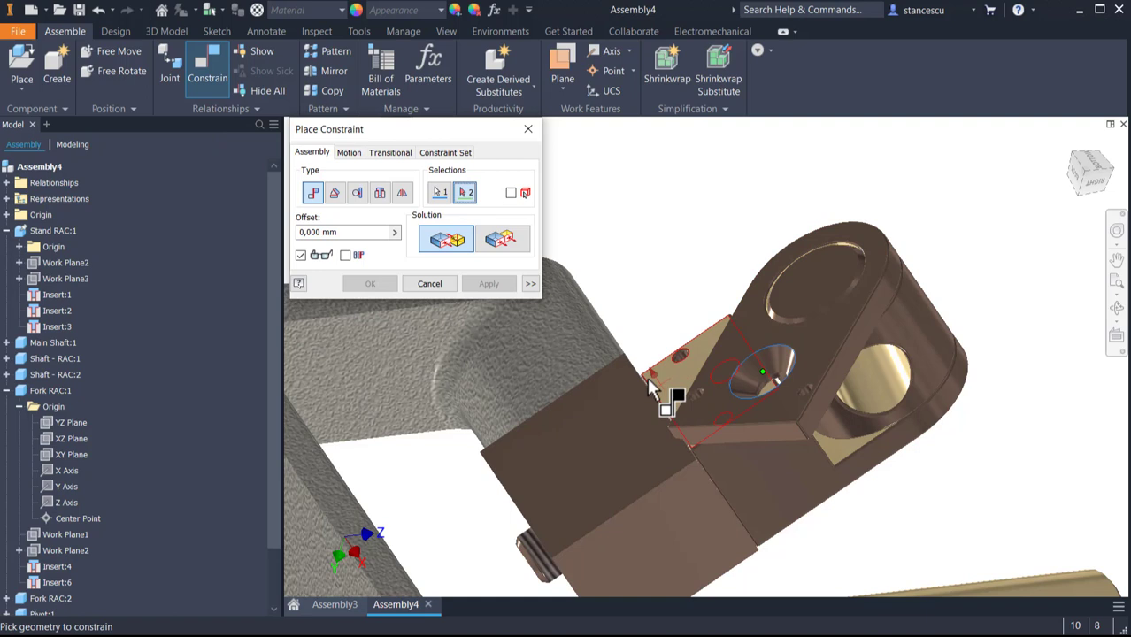
click(63, 450)
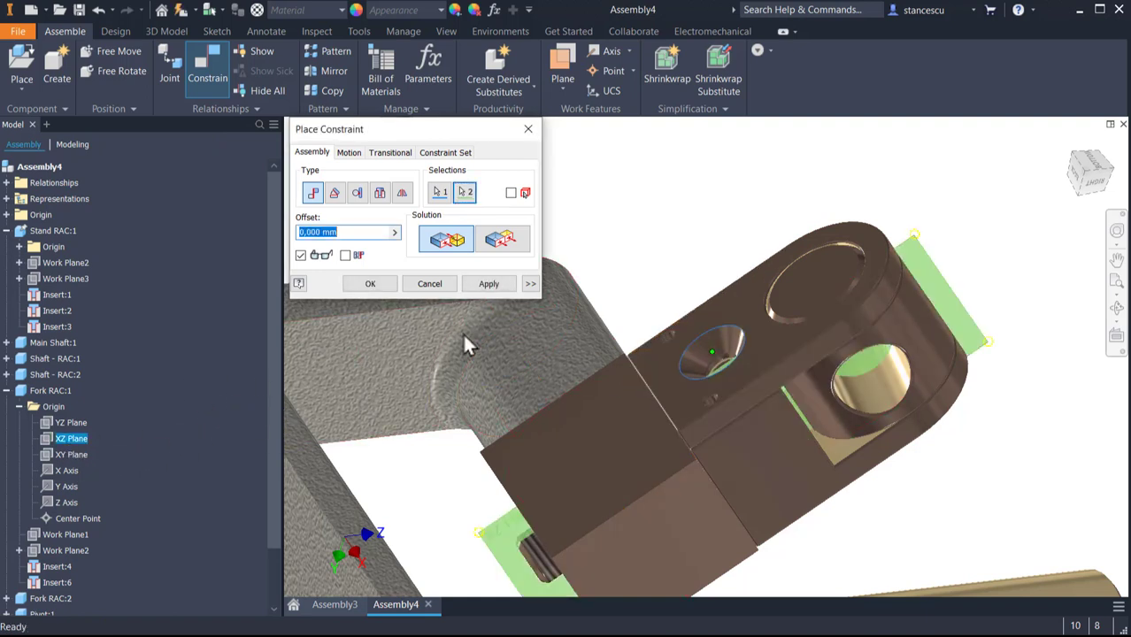
click(370, 283)
scroll(714, 352, down, 3)
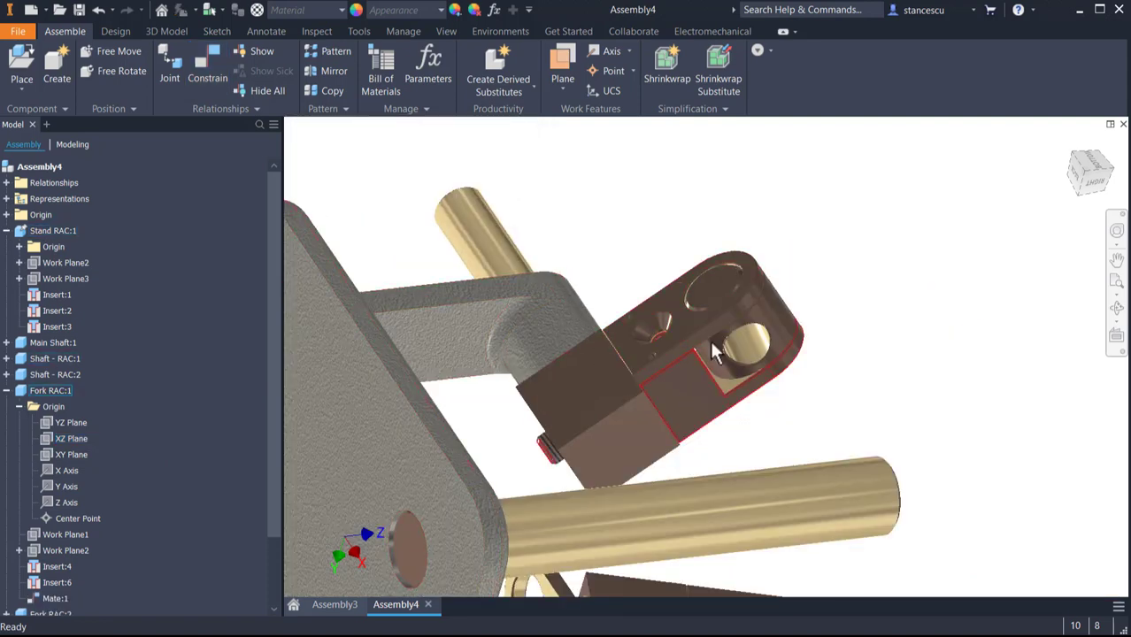
- Set up an Insert constraint from the main shaft's circular edge to the right fork's bore edge
middle_drag(715, 352, 715, 255)
key(F6)
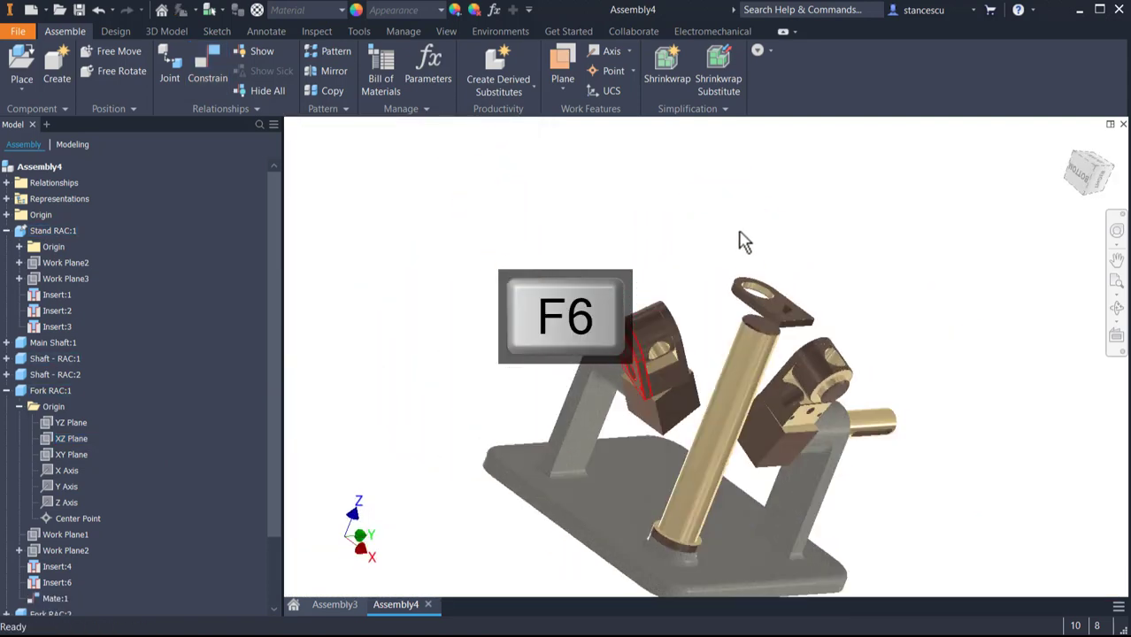
scroll(796, 310, up, 2)
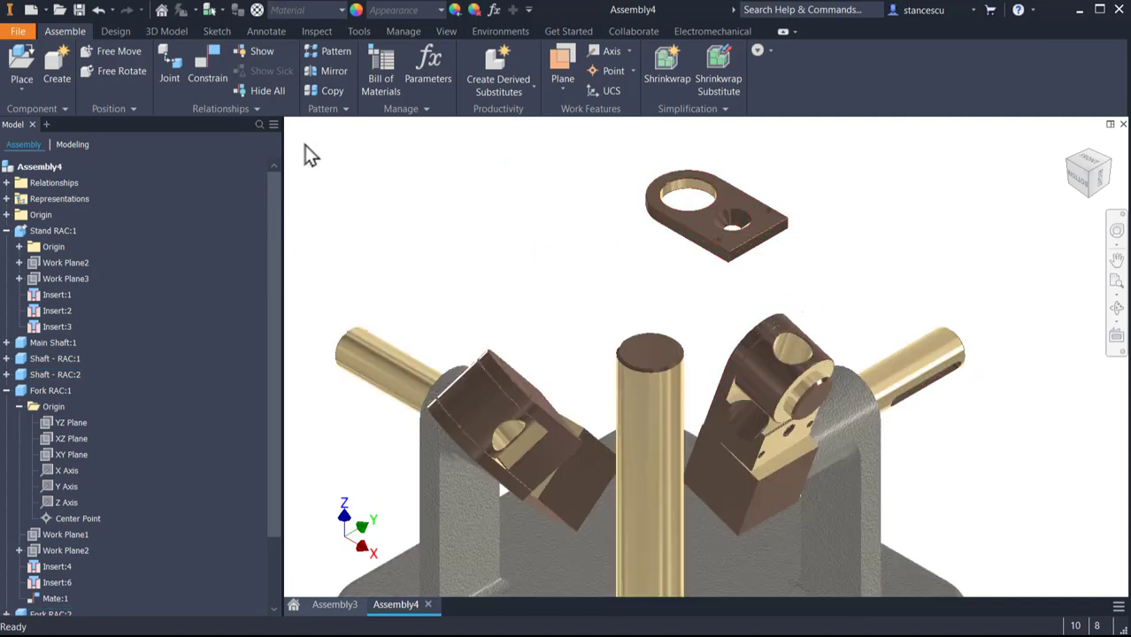
click(207, 66)
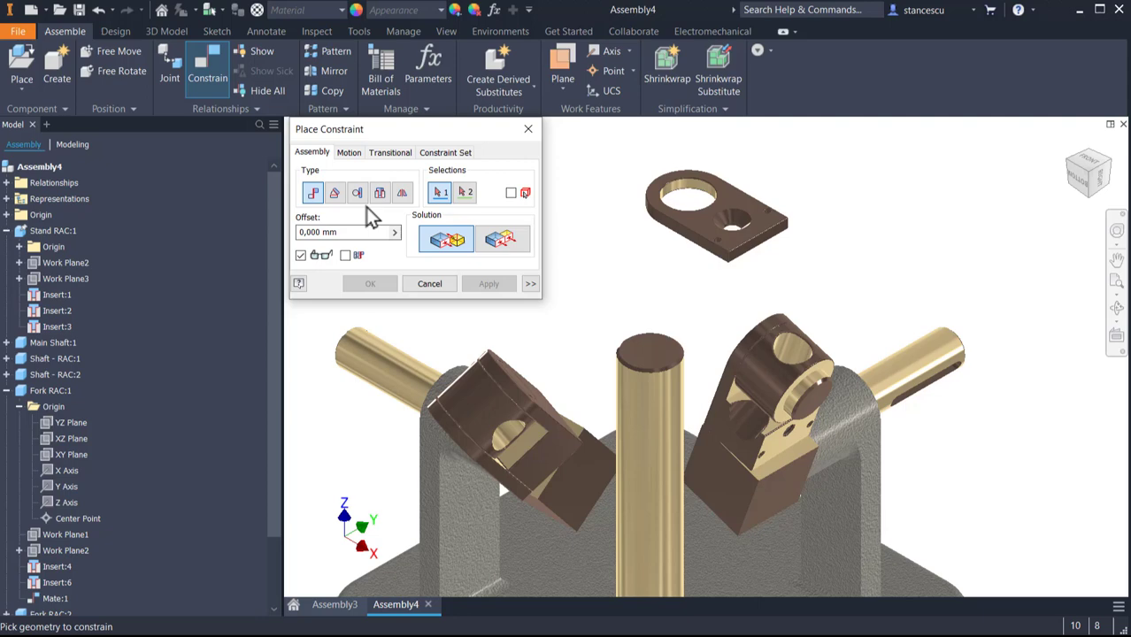
click(379, 192)
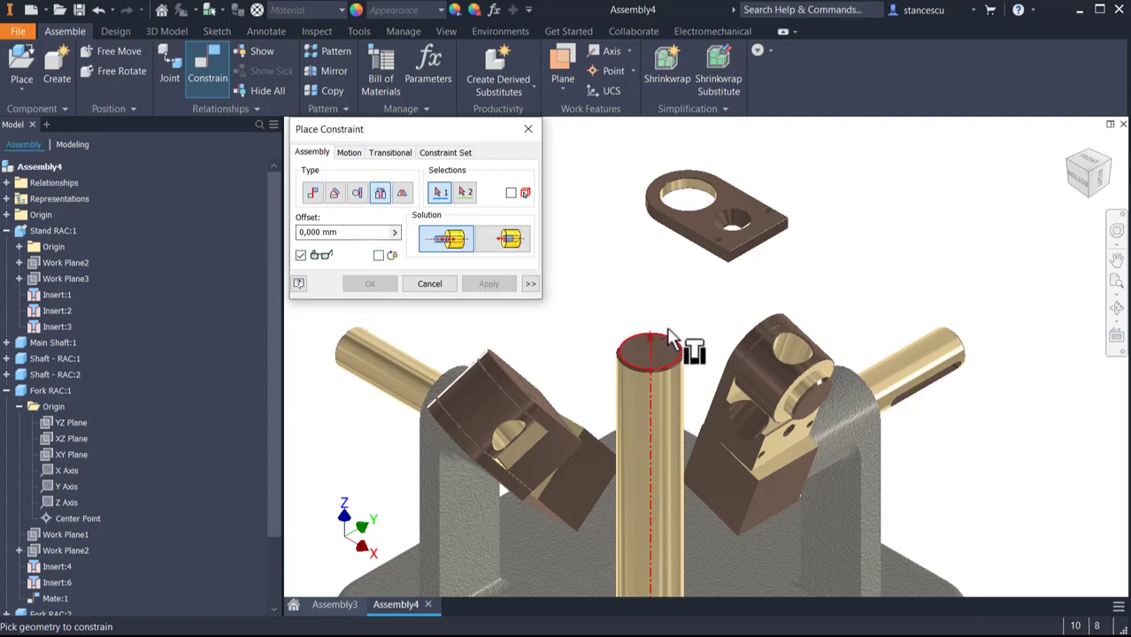
shift+middle_drag(725, 321, 737, 259)
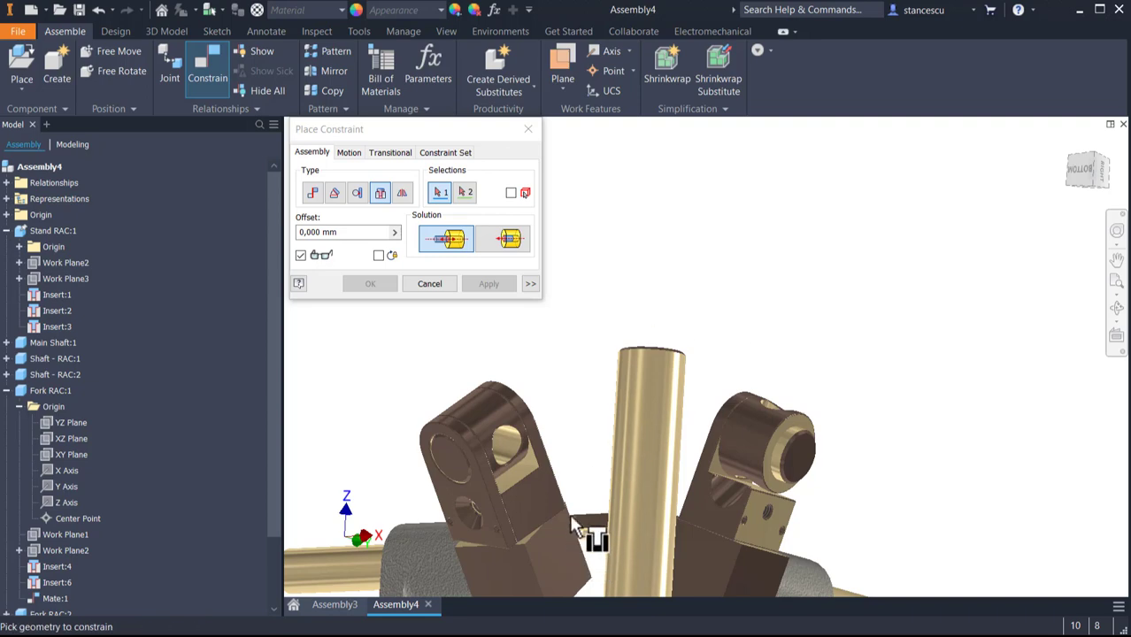
shift+middle_drag(571, 513, 586, 413)
scroll(585, 413, down, 3)
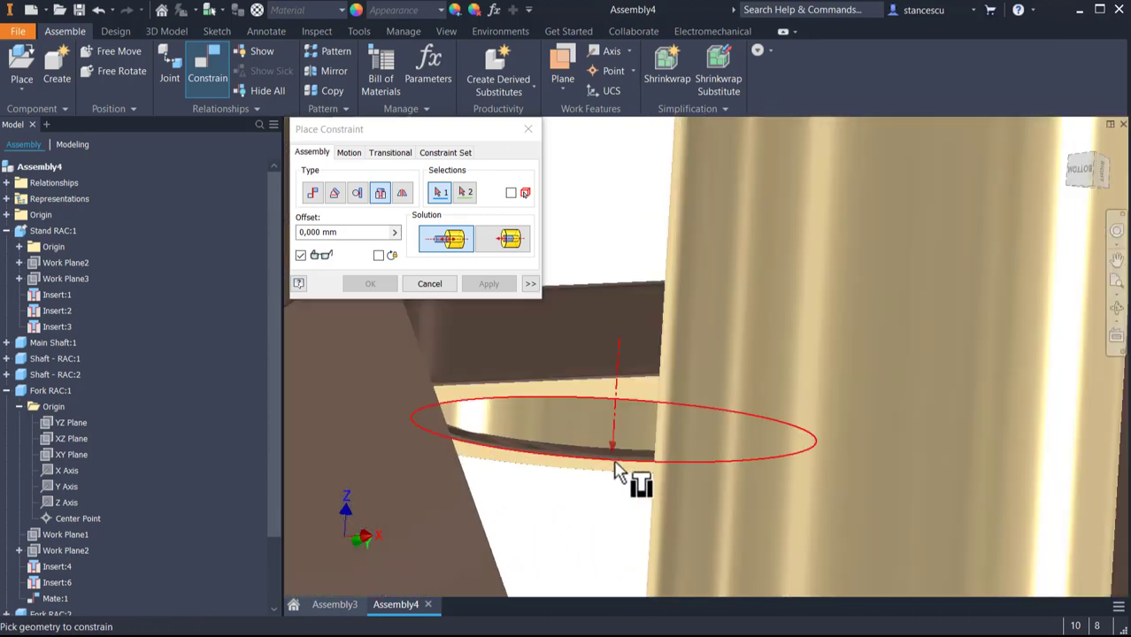
click(540, 447)
scroll(557, 482, up, 5)
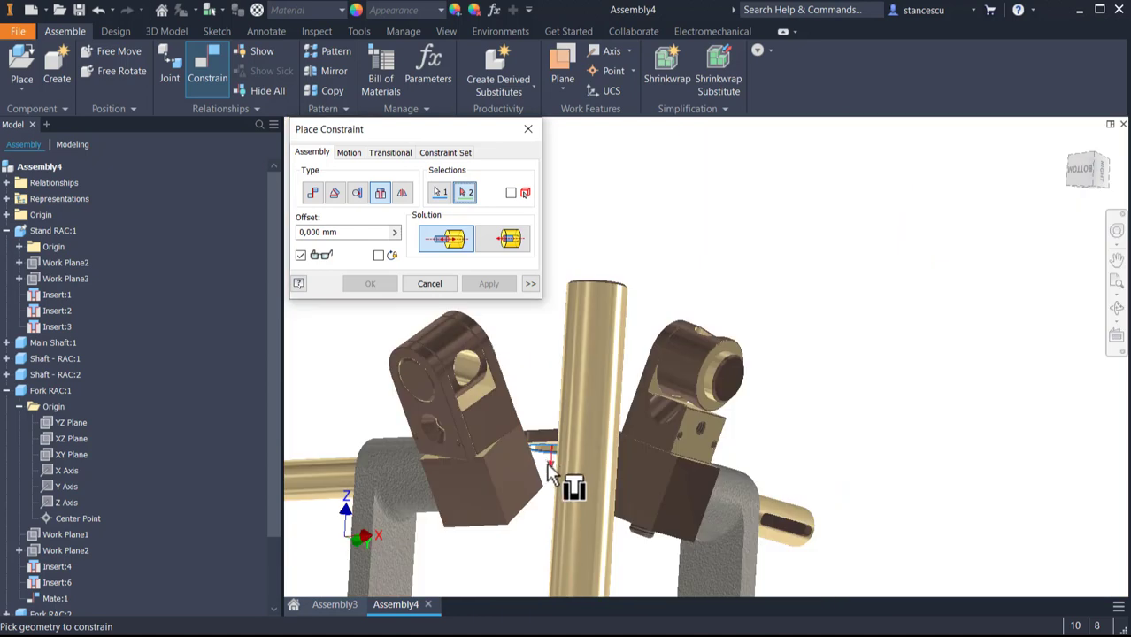
scroll(730, 363, down, 2)
click(723, 352)
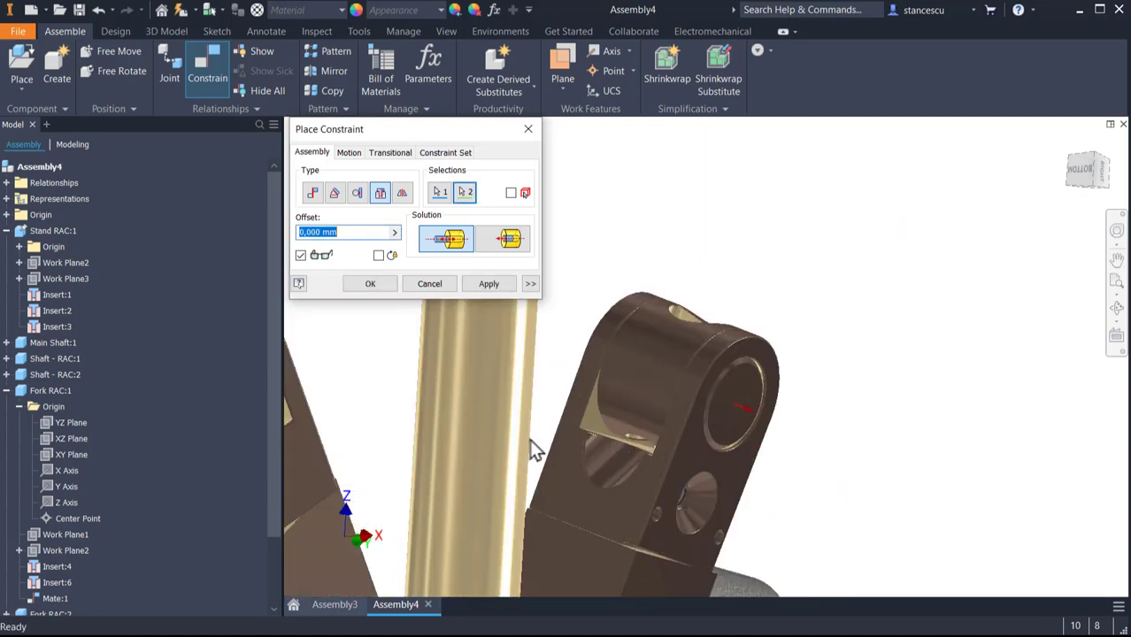
- Apply the insert constraint and swing Lid:2 into a more upright pose
click(372, 284)
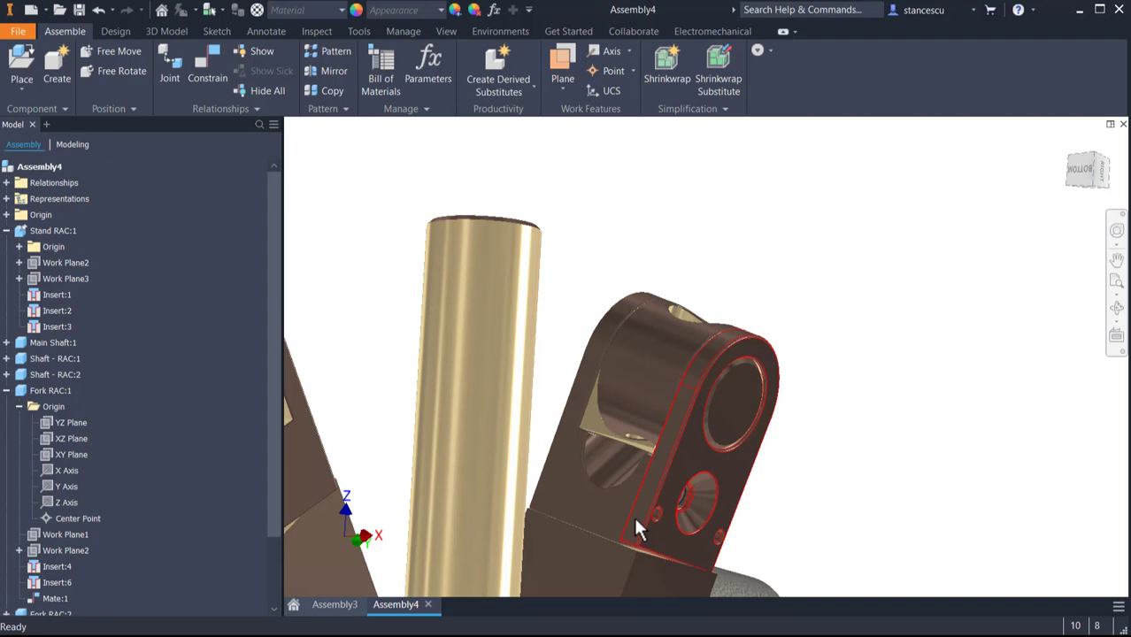
click(658, 539)
drag(692, 551, 598, 497)
scroll(699, 447, down, 3)
scroll(679, 457, up, 3)
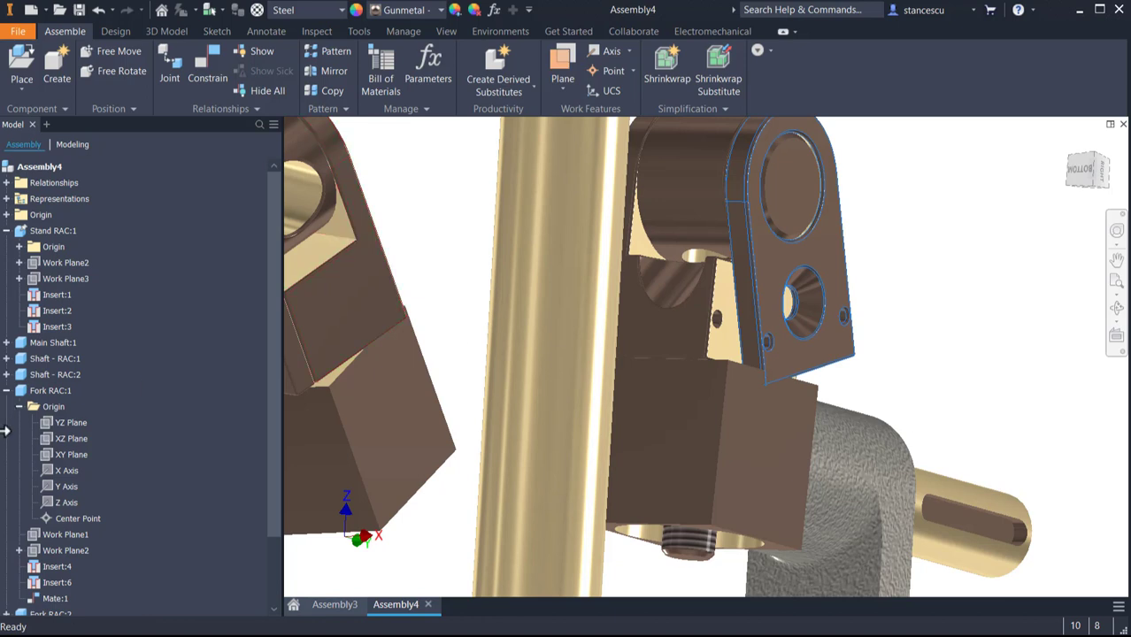
- Mate Lid:2's hole to Fork RAC:2's XZ Plane, picked from its Origin folder, adding Mate:2
click(6, 391)
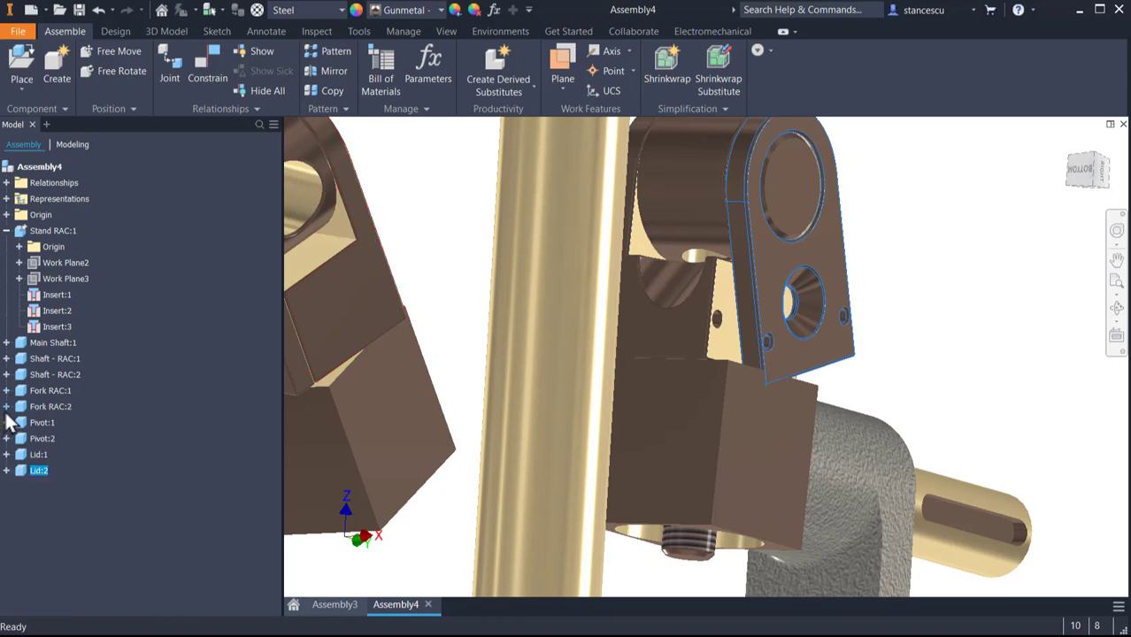
click(6, 406)
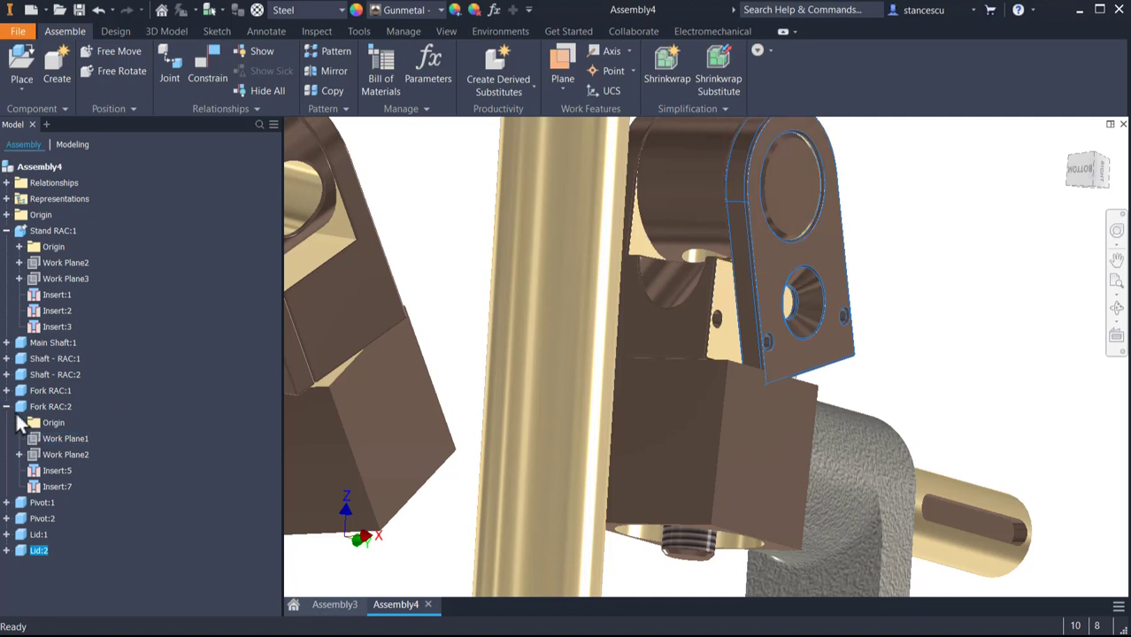
click(19, 423)
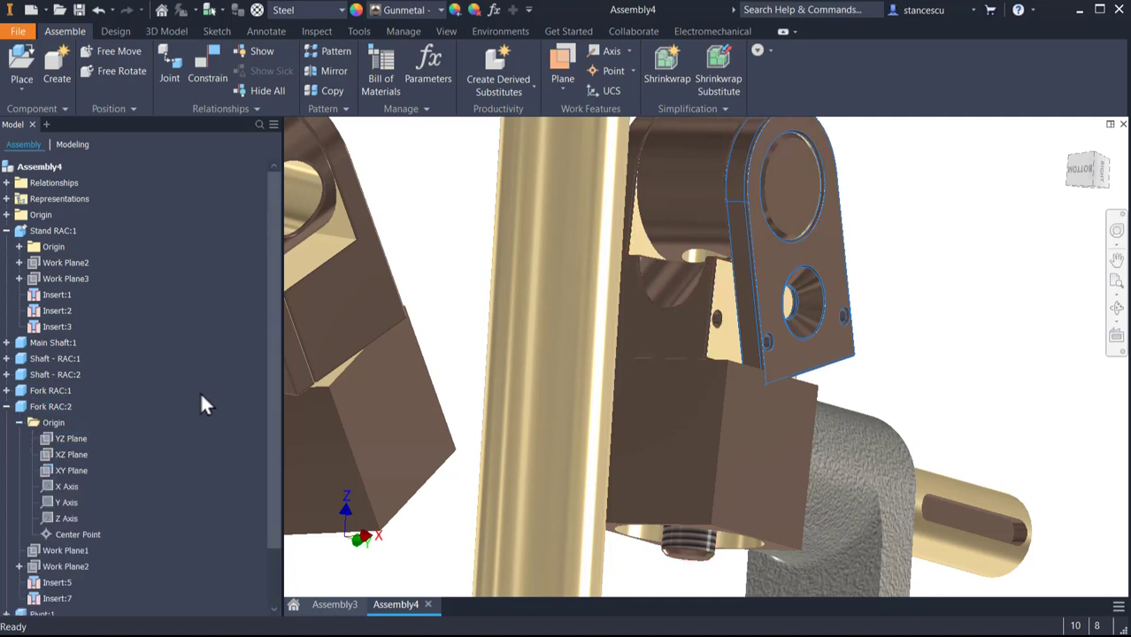
click(205, 65)
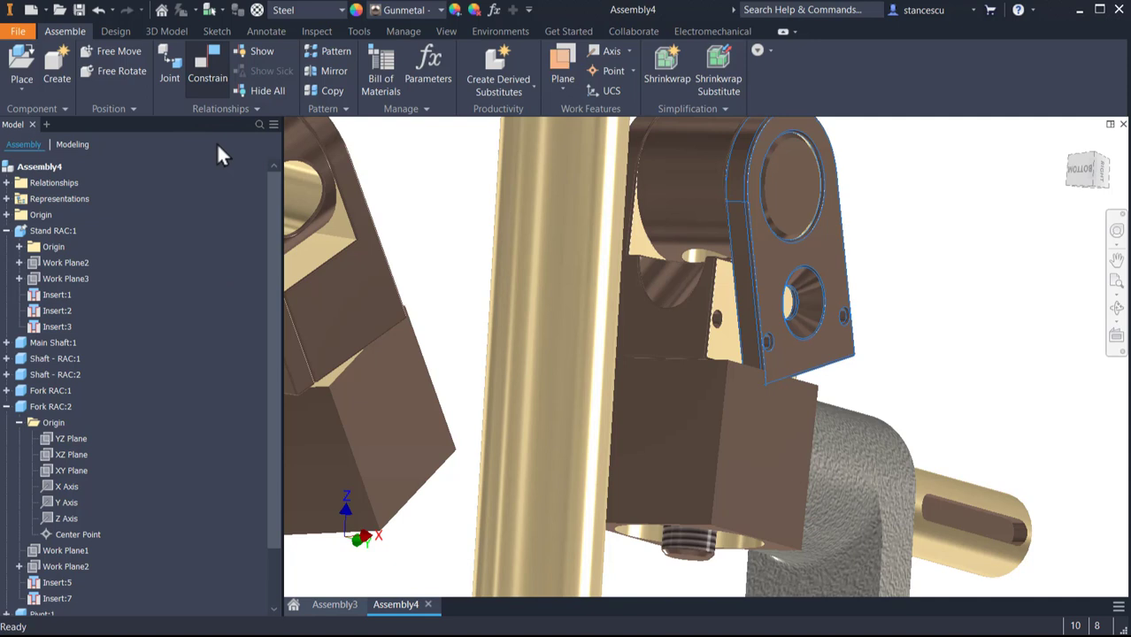
click(816, 272)
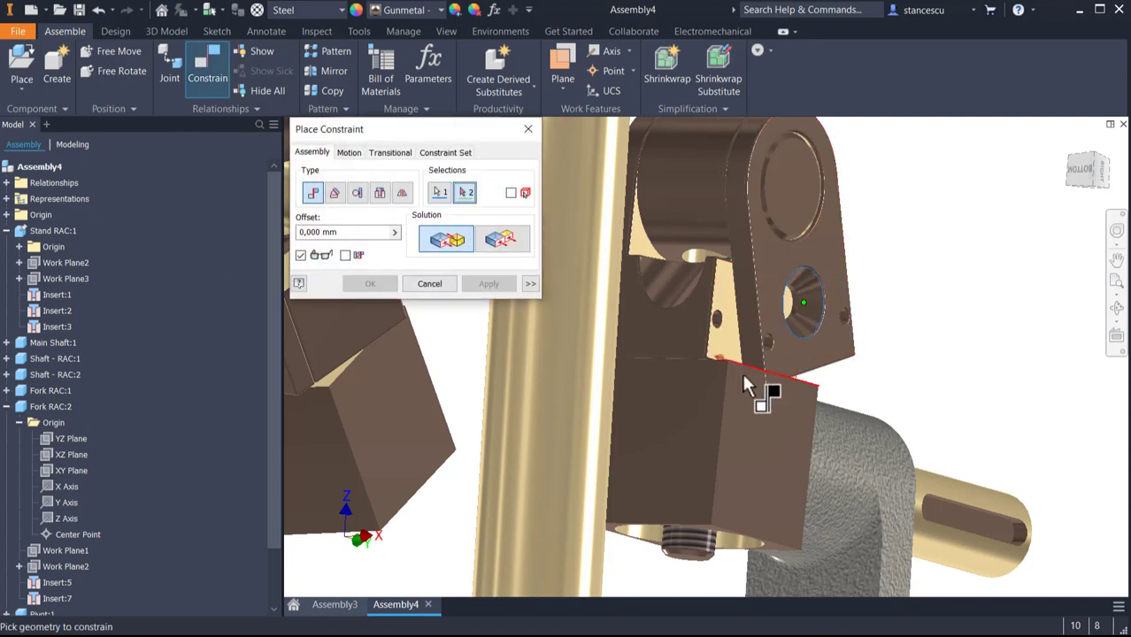
click(64, 455)
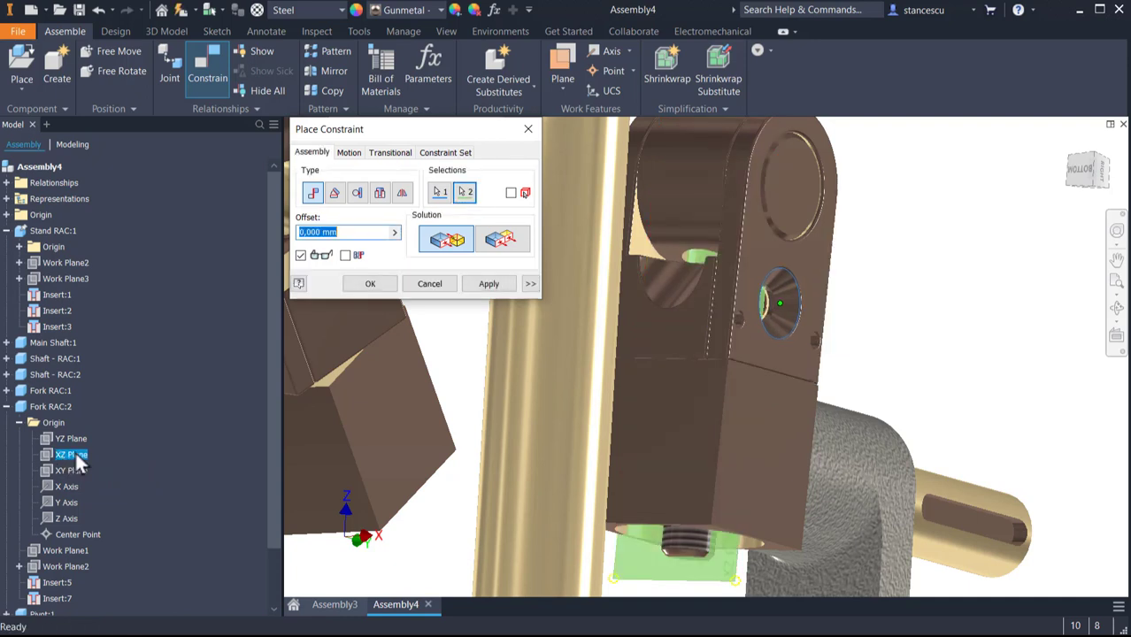
click(372, 284)
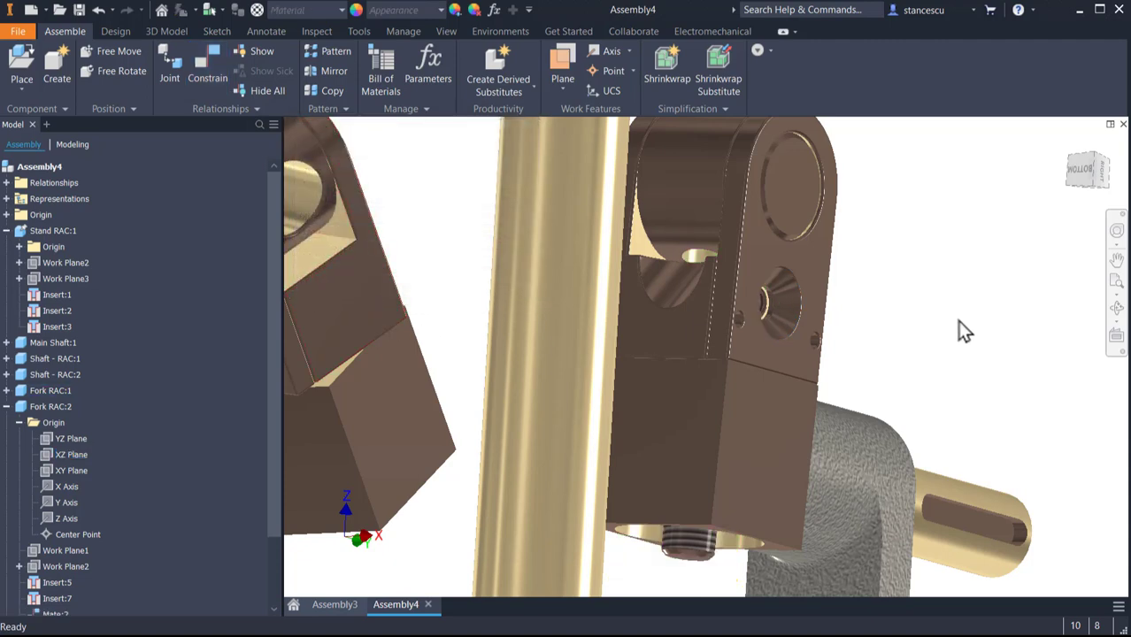
- From the home view, drag the right and left forks down to horizontal, then open Place Component
key(F6)
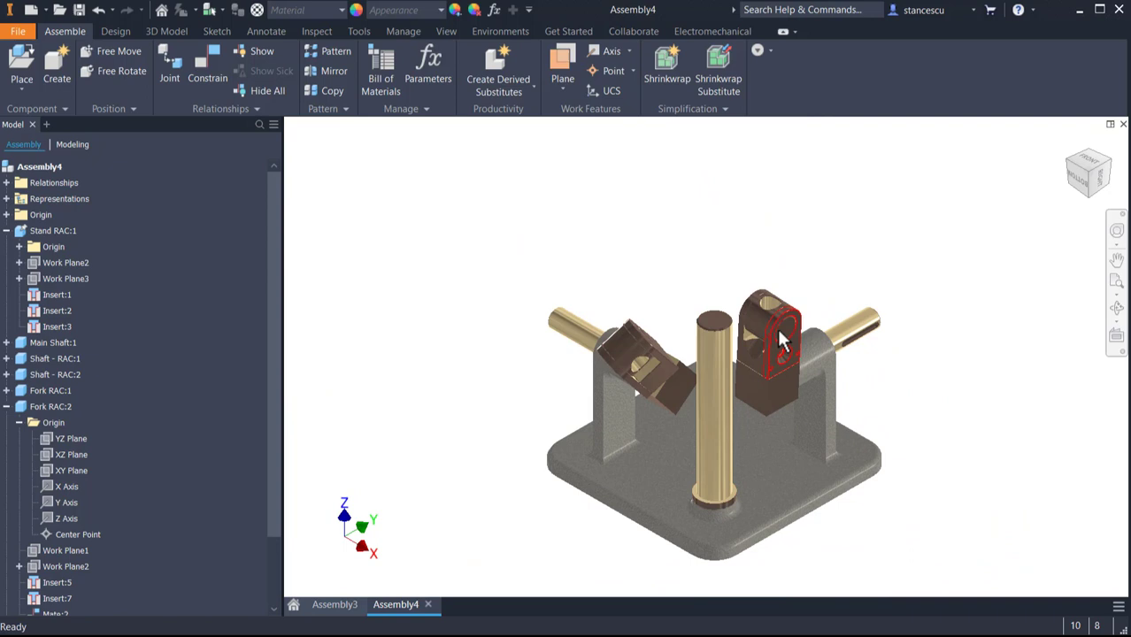
drag(869, 322, 888, 358)
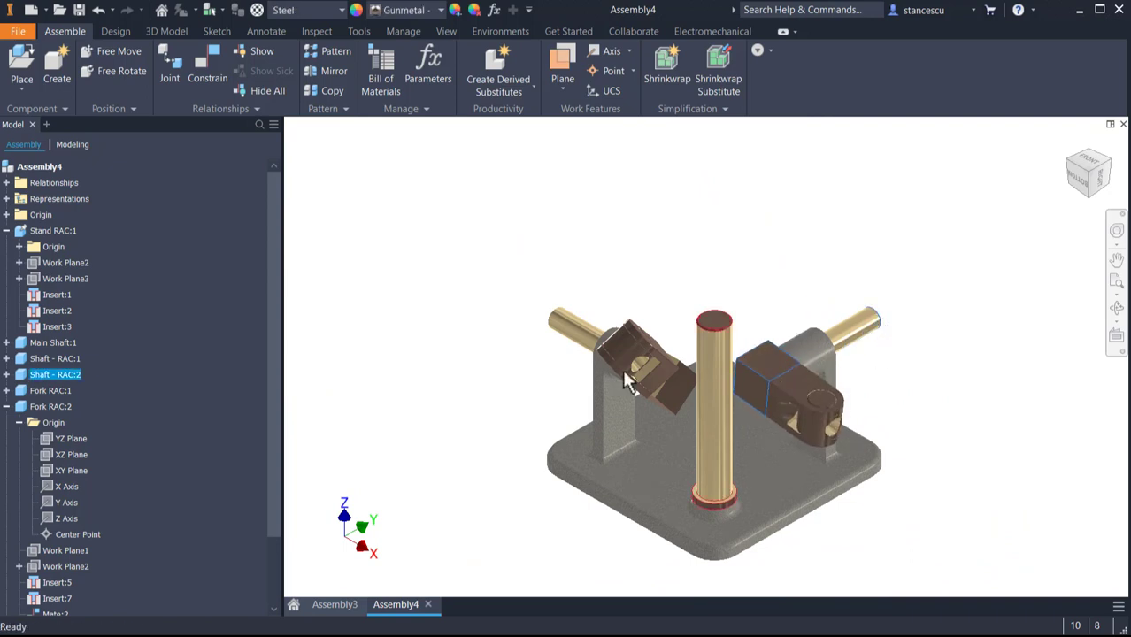
drag(633, 358, 584, 398)
click(440, 387)
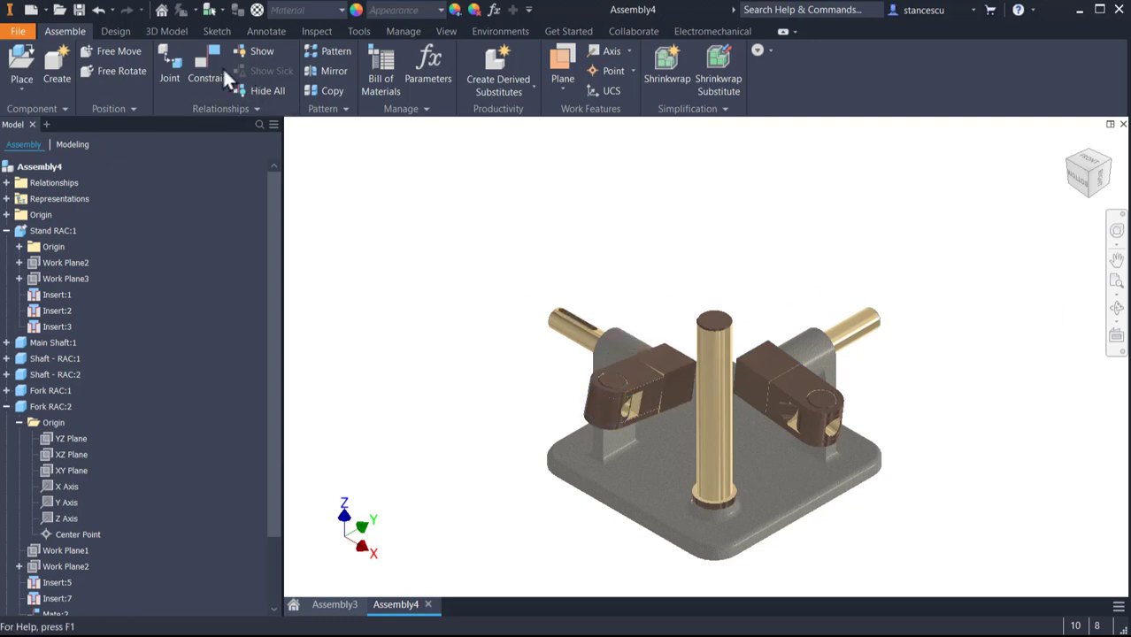
click(24, 81)
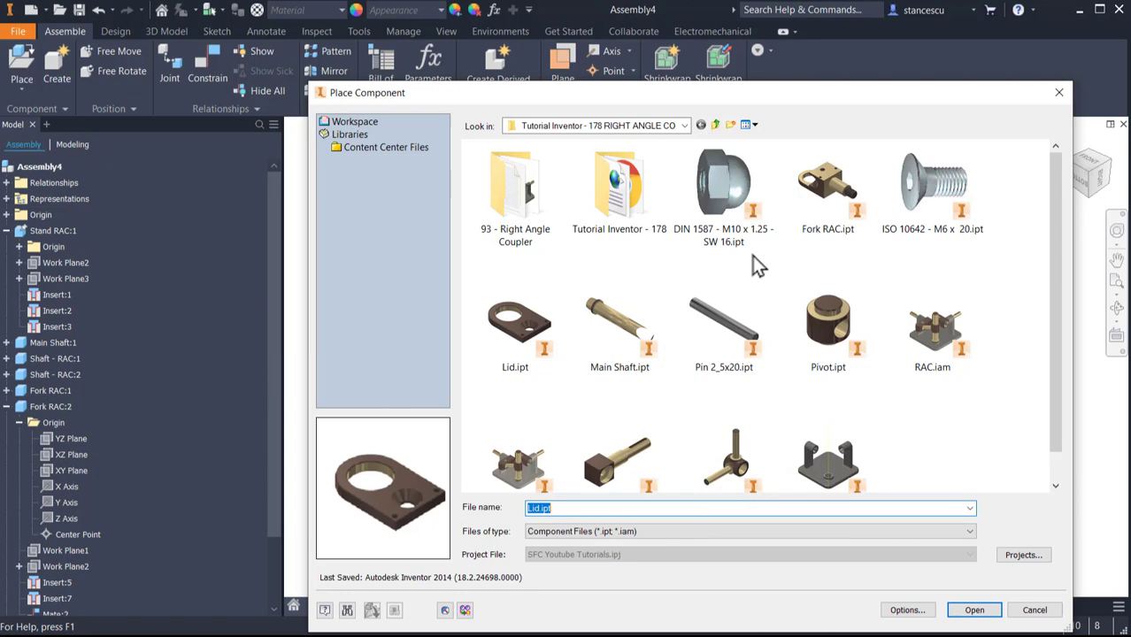
- Place a single Sleeve Shaft part in the viewport beside the stand
double_click(732, 471)
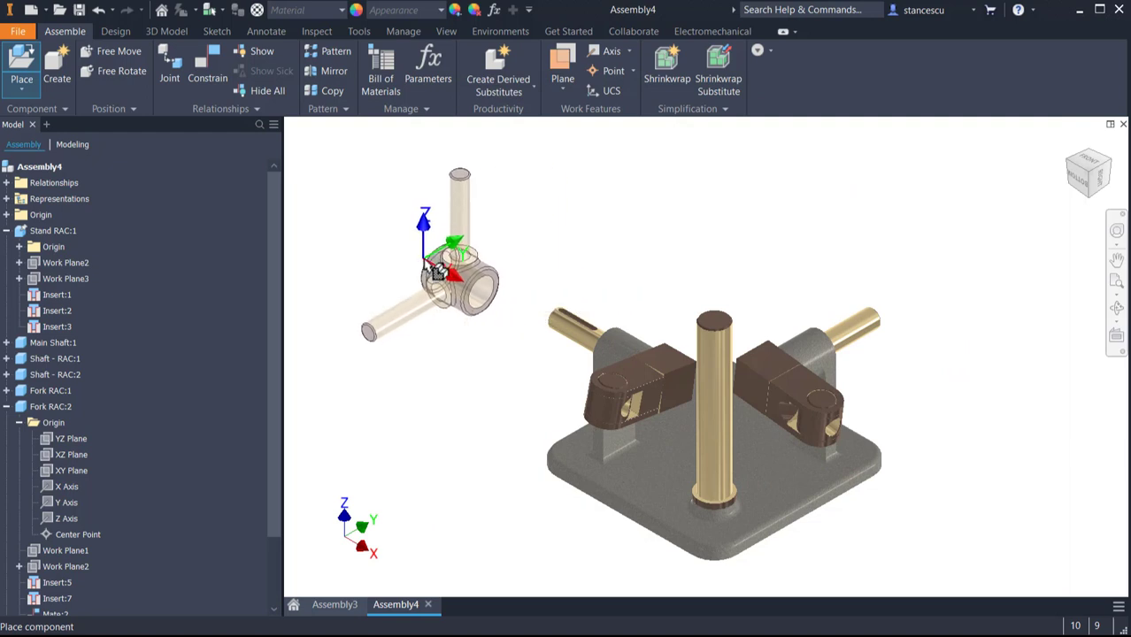
click(436, 273)
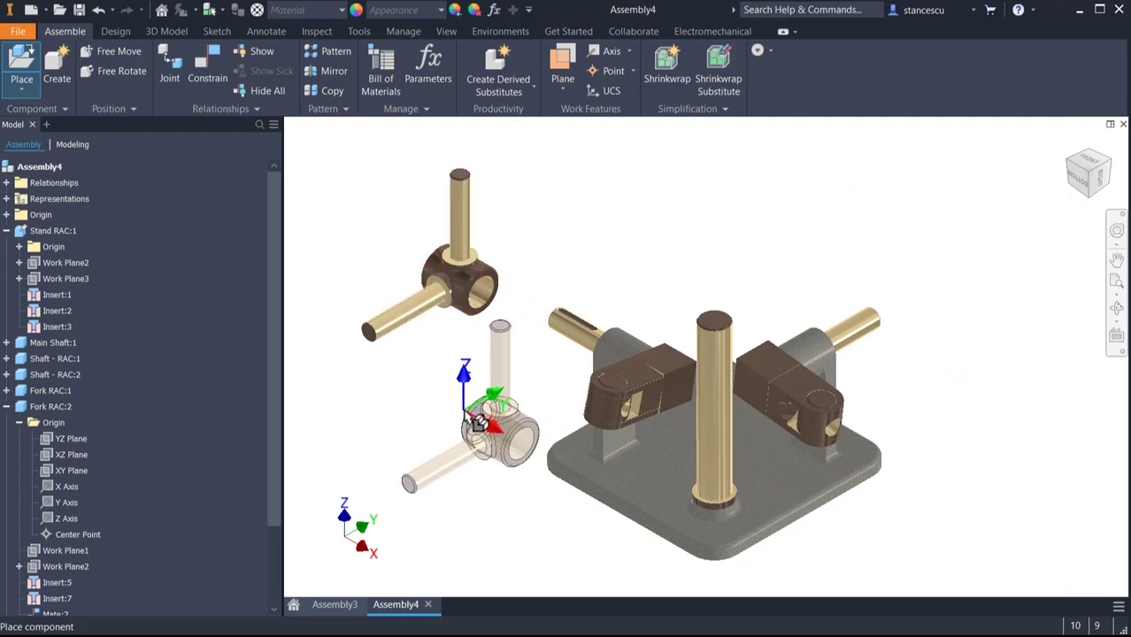
key(Escape)
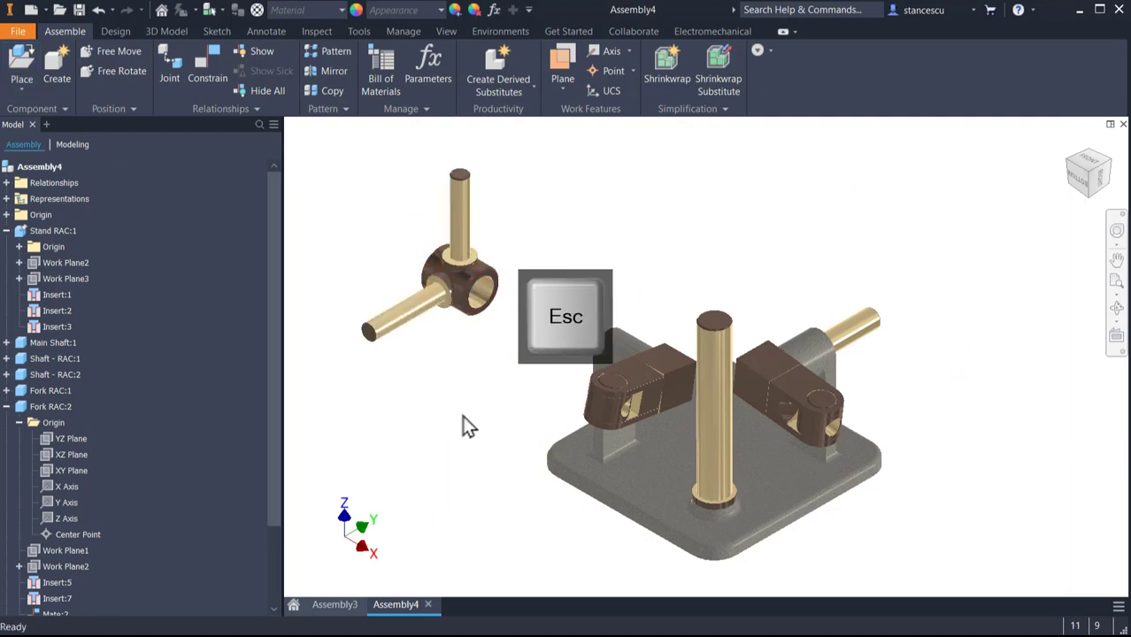
- Mate the sleeve's bore onto the vertical main shaft
click(198, 65)
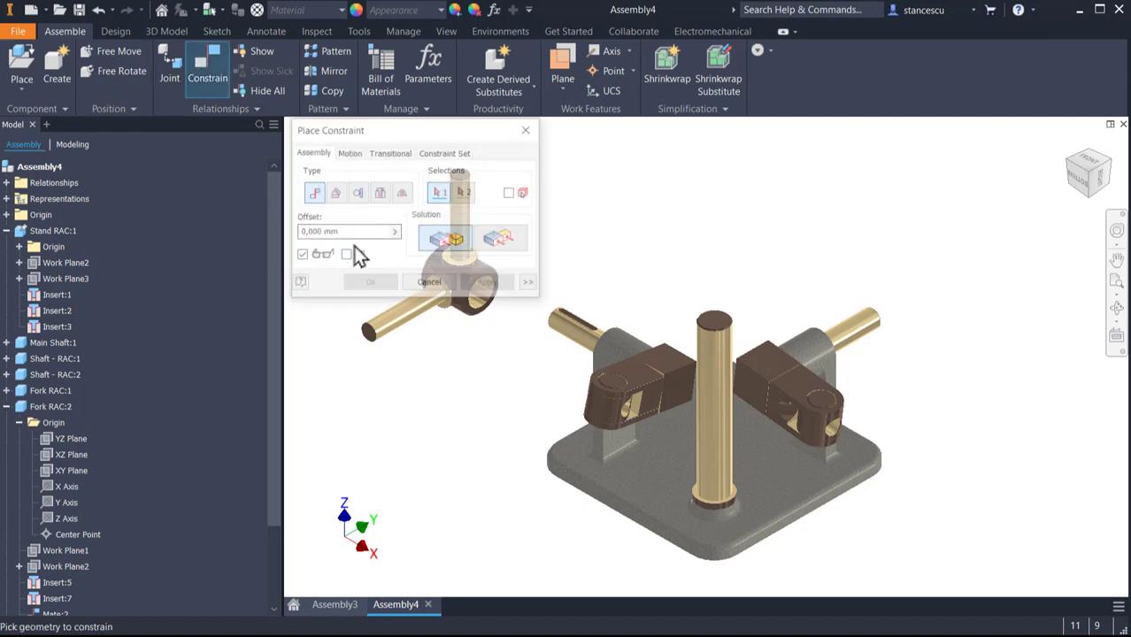
click(714, 426)
scroll(526, 409, up, 5)
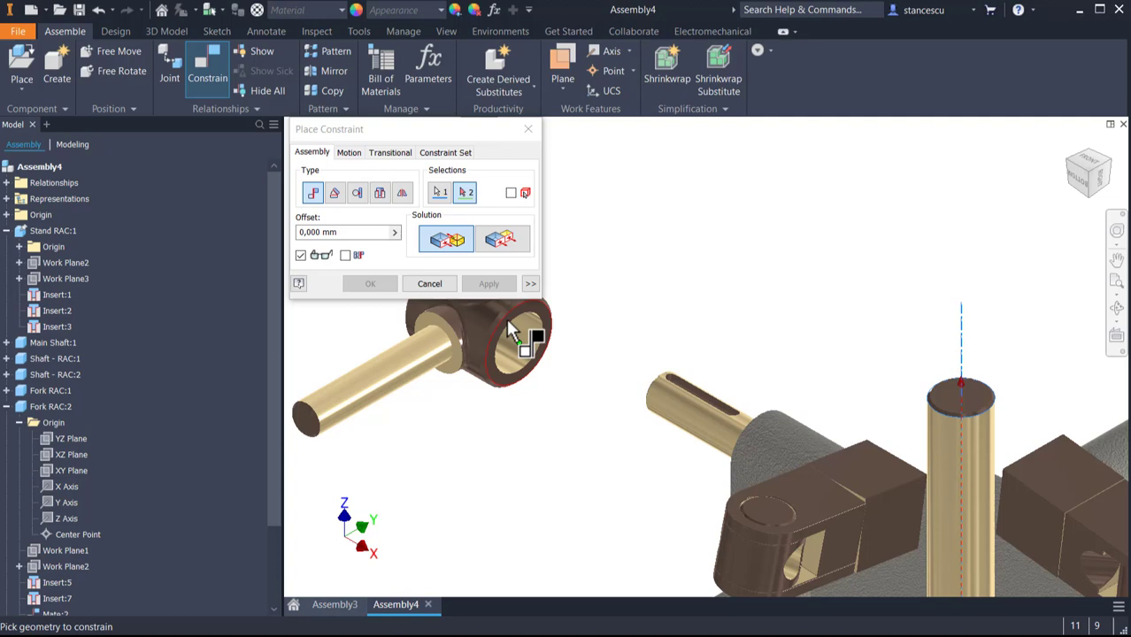
click(523, 339)
scroll(814, 341, down, 5)
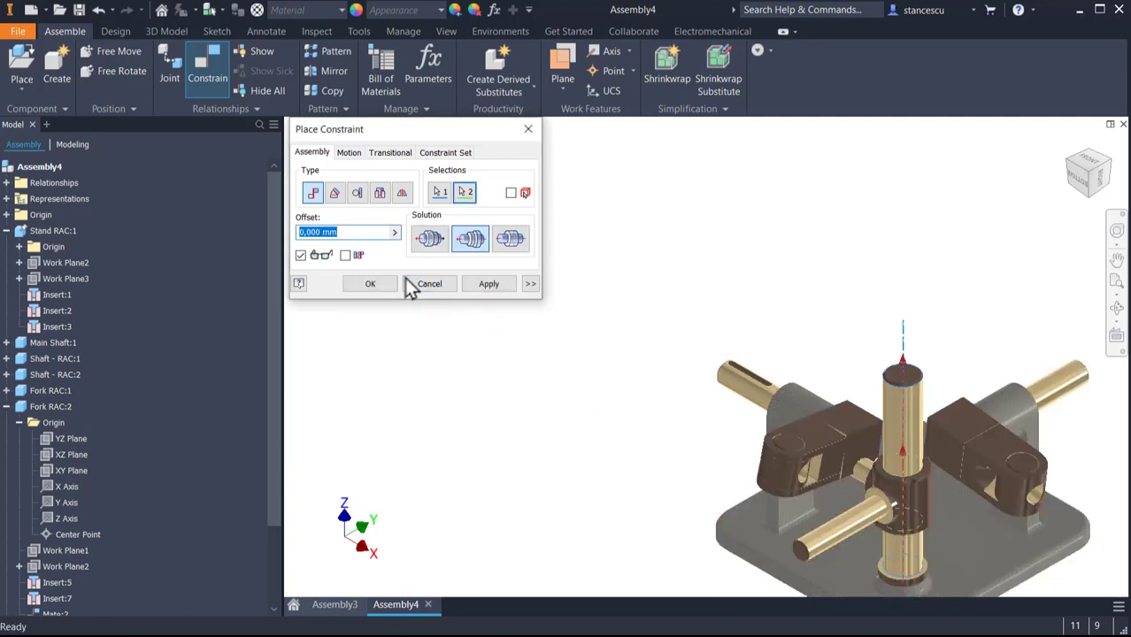
click(372, 284)
- Turn the sleeve and constrain its side shaft axis into the left fork's hole
drag(823, 545, 710, 436)
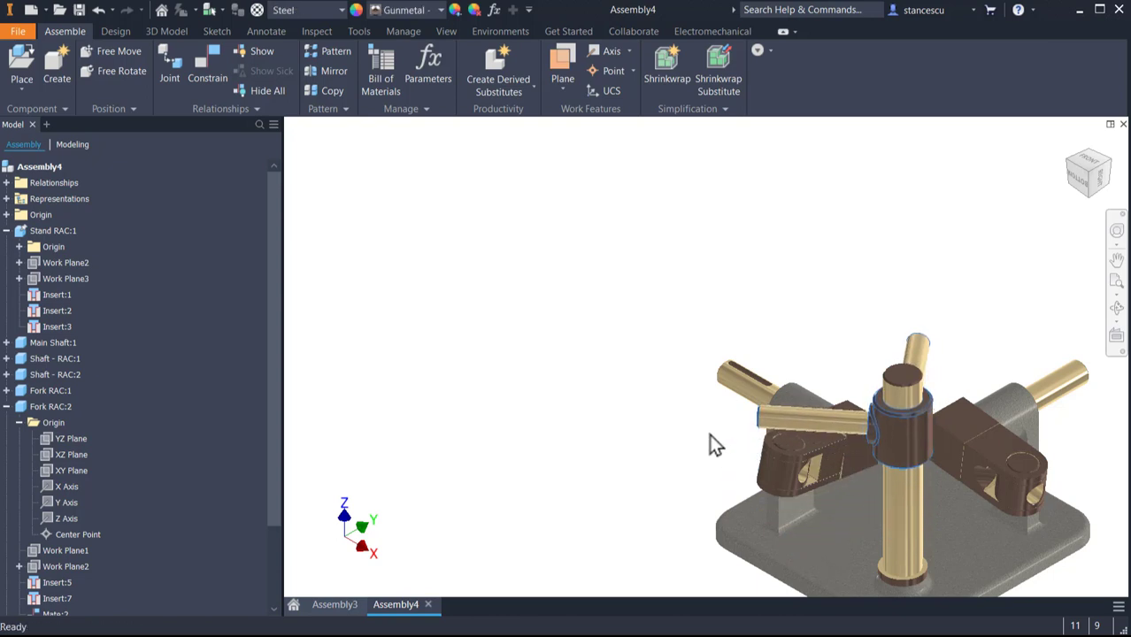
click(200, 60)
scroll(800, 433, down, 5)
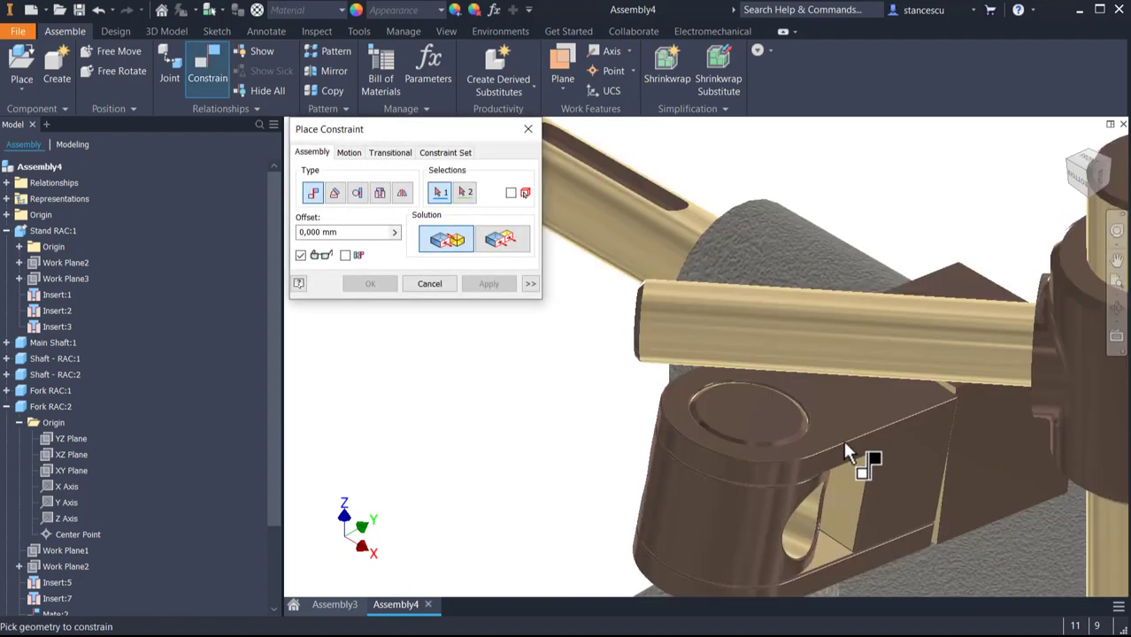
click(901, 352)
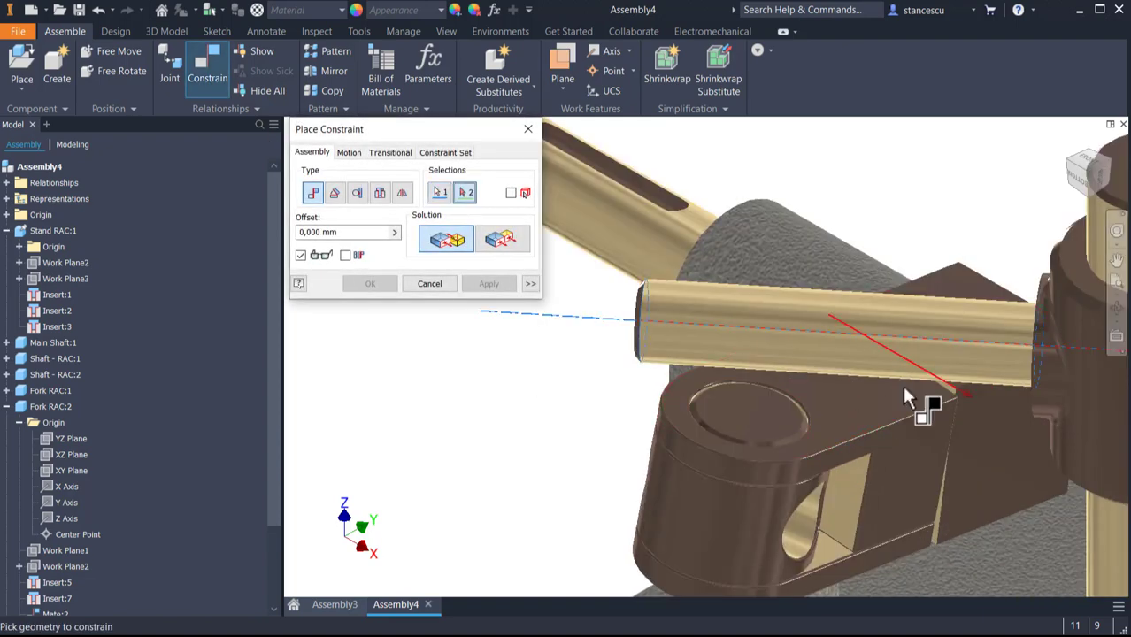
click(803, 535)
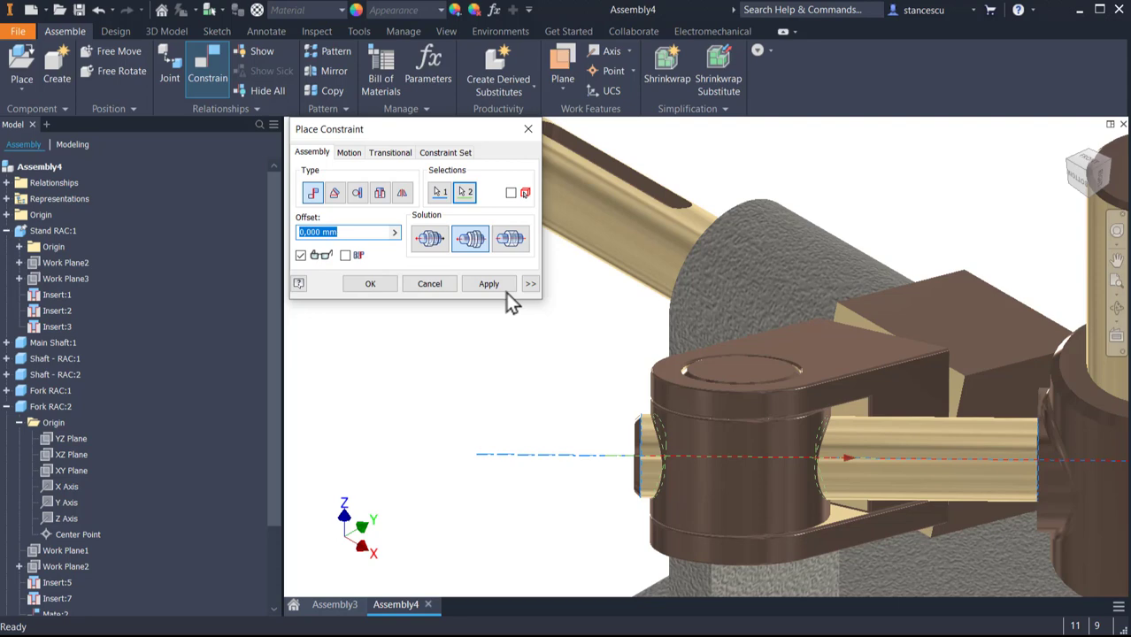
click(496, 291)
scroll(629, 425, up, 6)
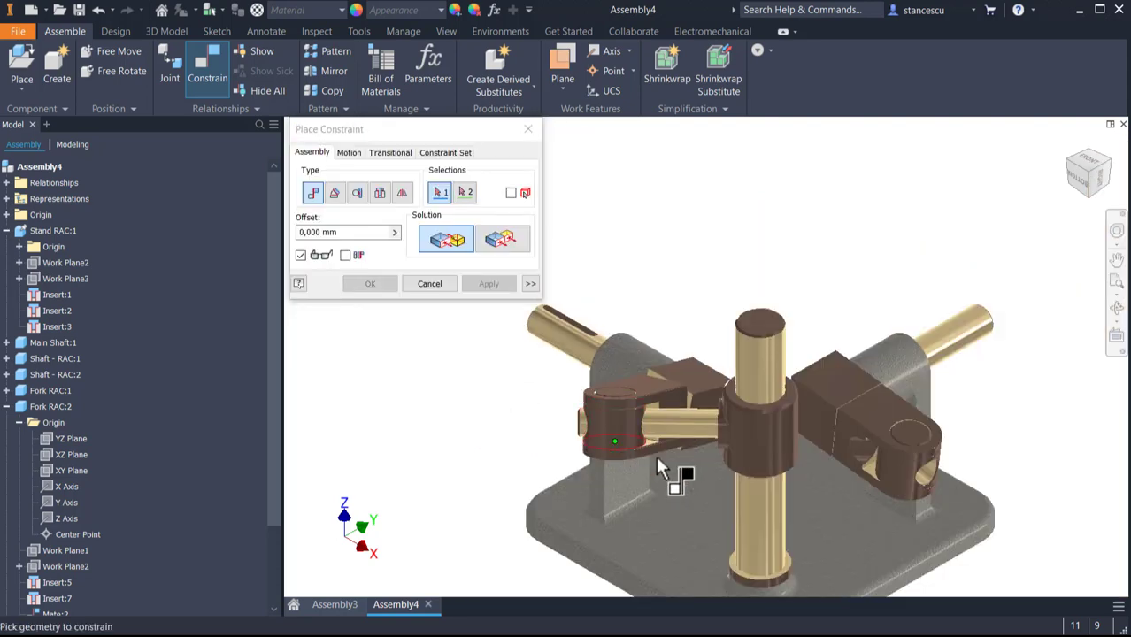
- Try constraining the vertical shaft to the right fork's hole, dismiss the unsolvable warning, and cancel
shift+middle_drag(742, 462, 727, 474)
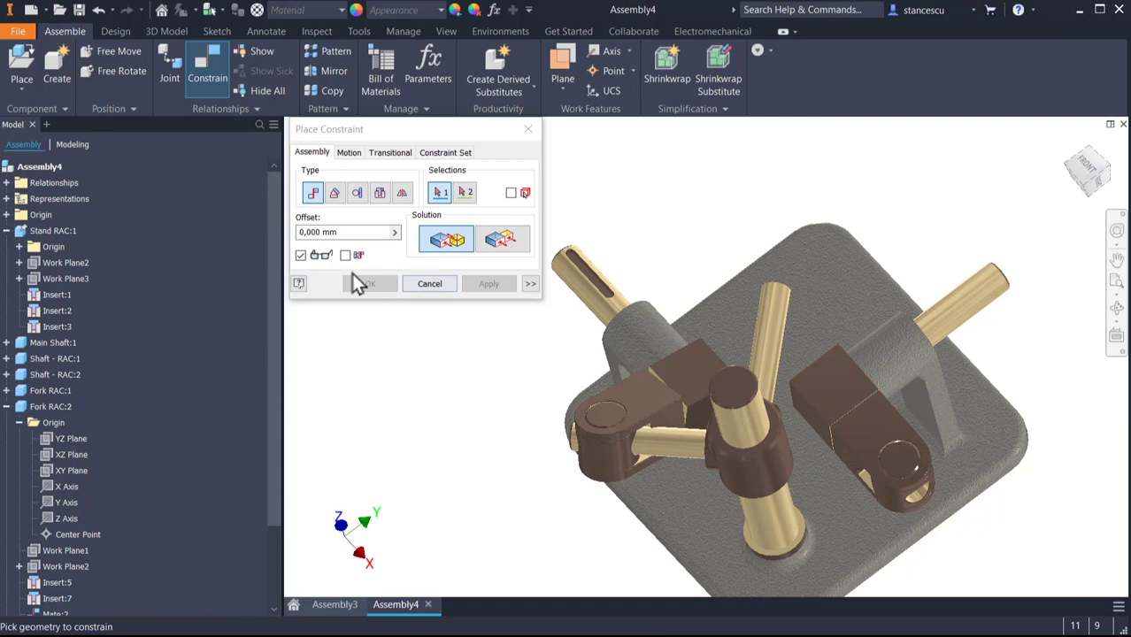
click(779, 326)
shift+middle_drag(787, 389, 838, 463)
click(936, 483)
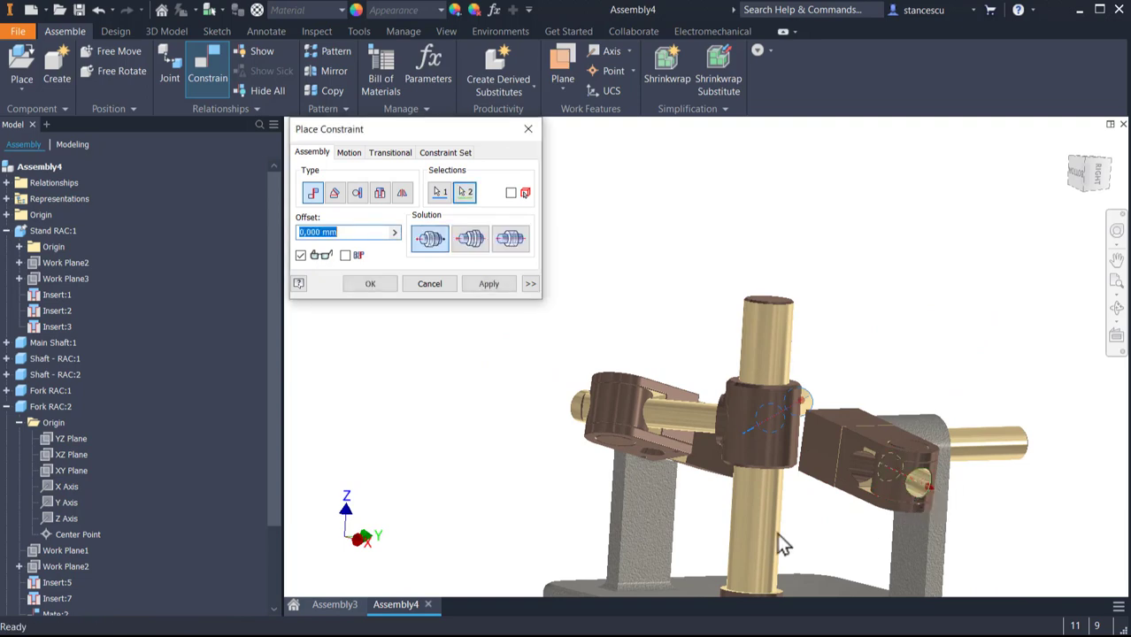
click(489, 284)
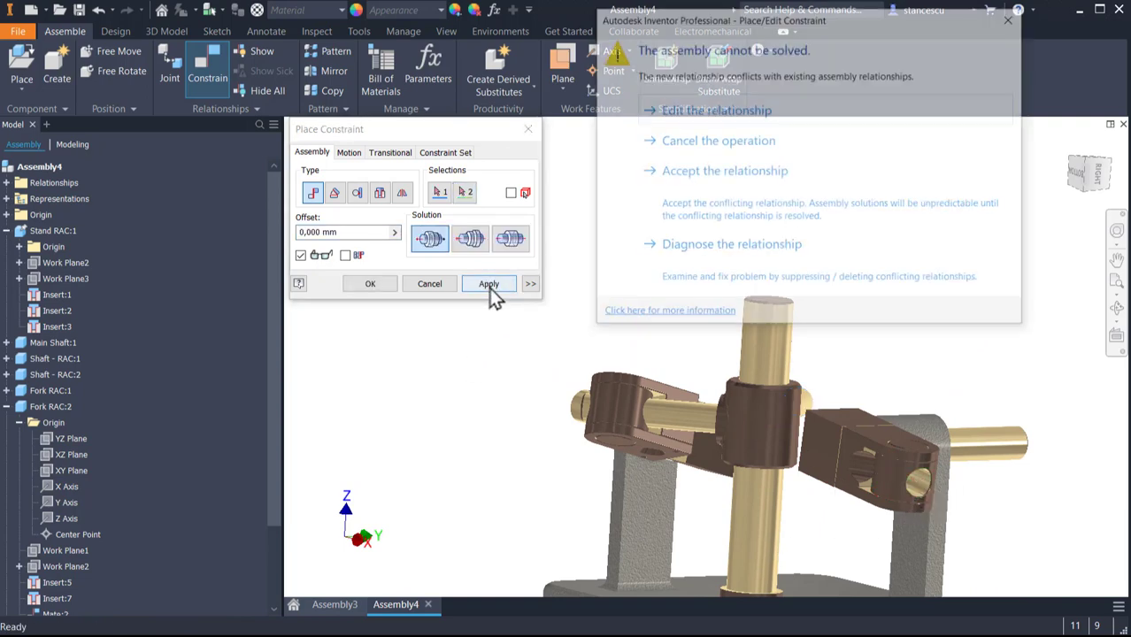
click(1013, 20)
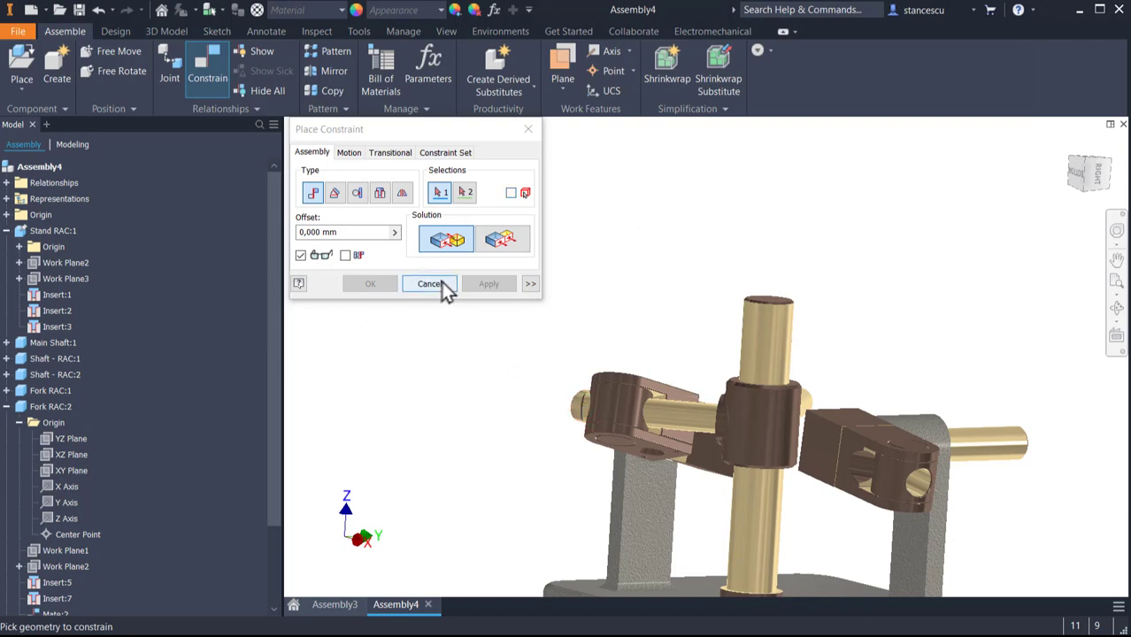
click(429, 284)
shift+middle_drag(492, 419, 834, 523)
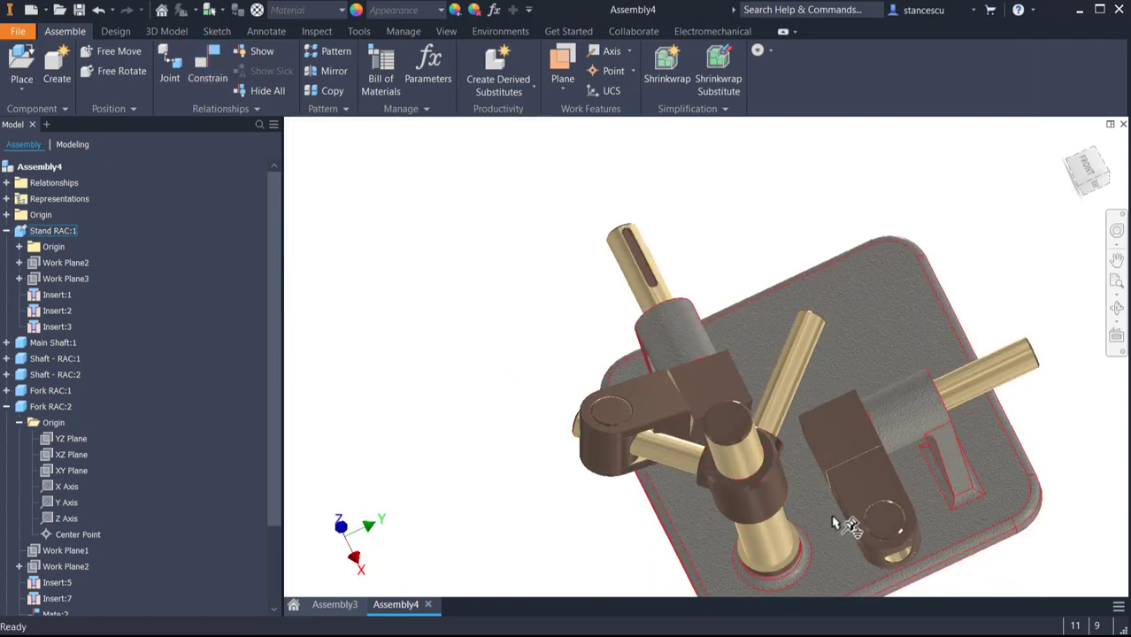
- Rotate Shaft - RAC:2 to swing the right fork, then mate its hole to the vertical shaft
drag(969, 386, 950, 363)
shift+middle_drag(757, 423, 866, 442)
scroll(902, 362, down, 3)
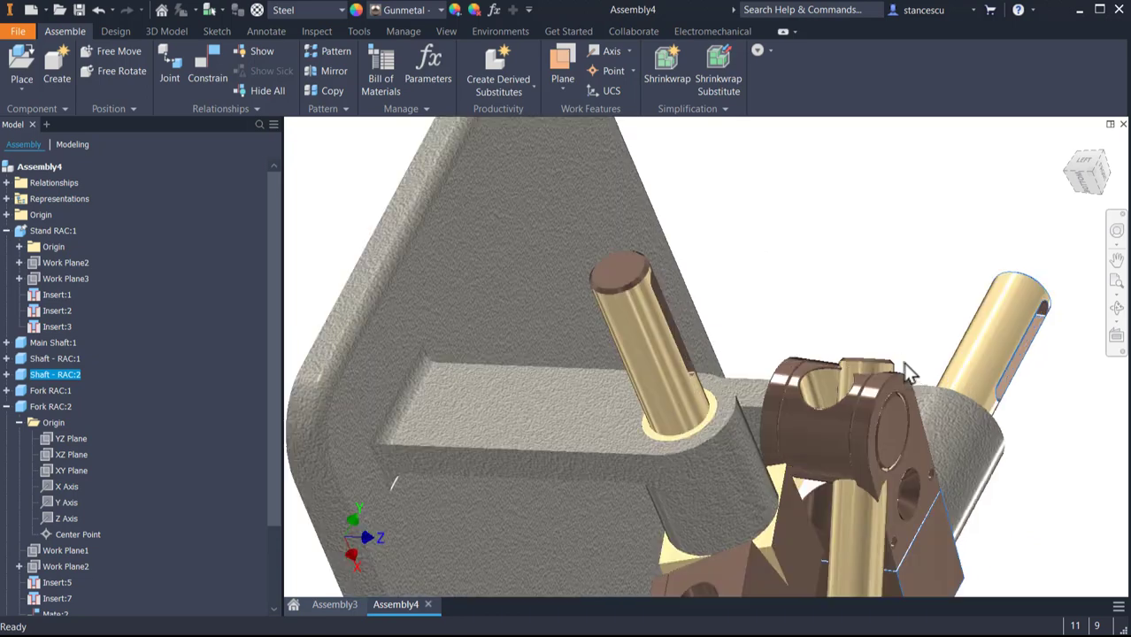
scroll(895, 355, down, 3)
scroll(694, 264, up, 3)
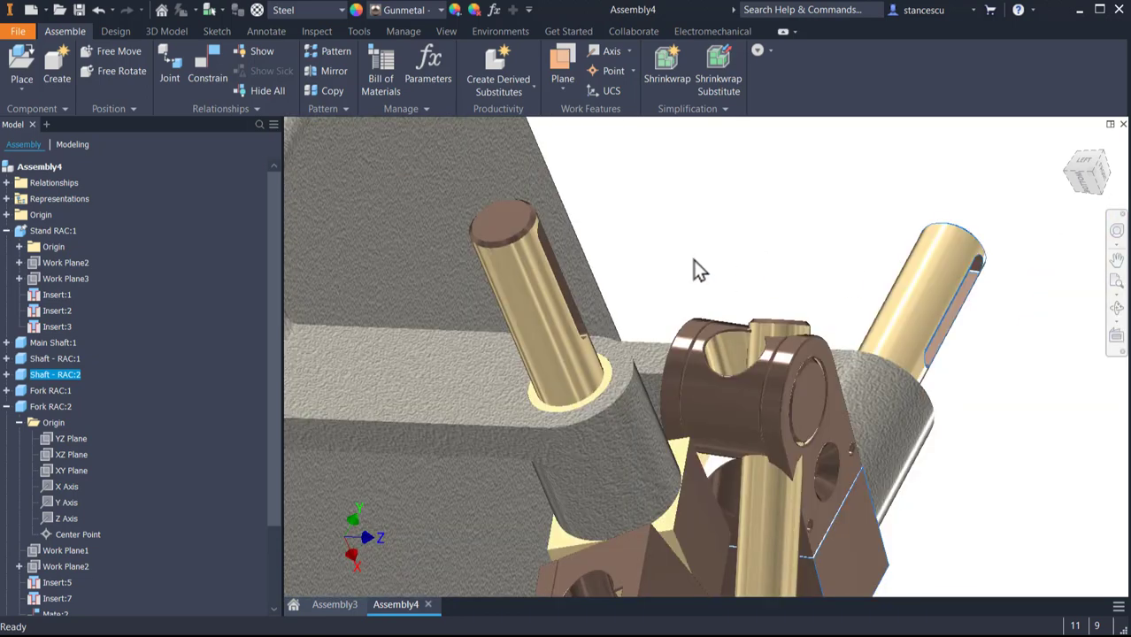
click(214, 60)
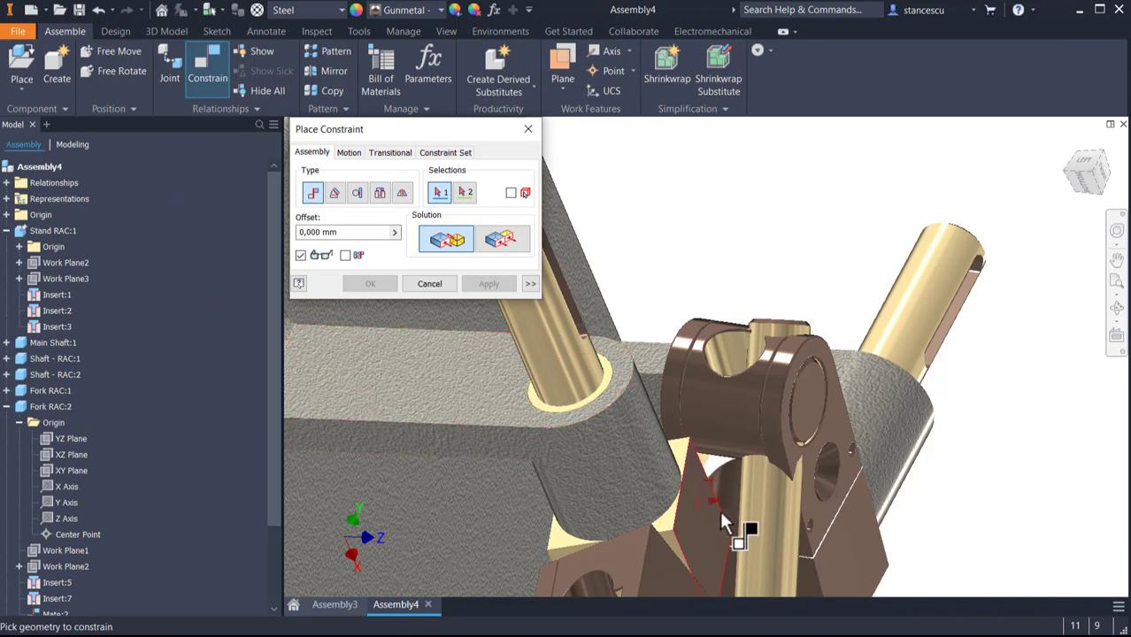
click(772, 515)
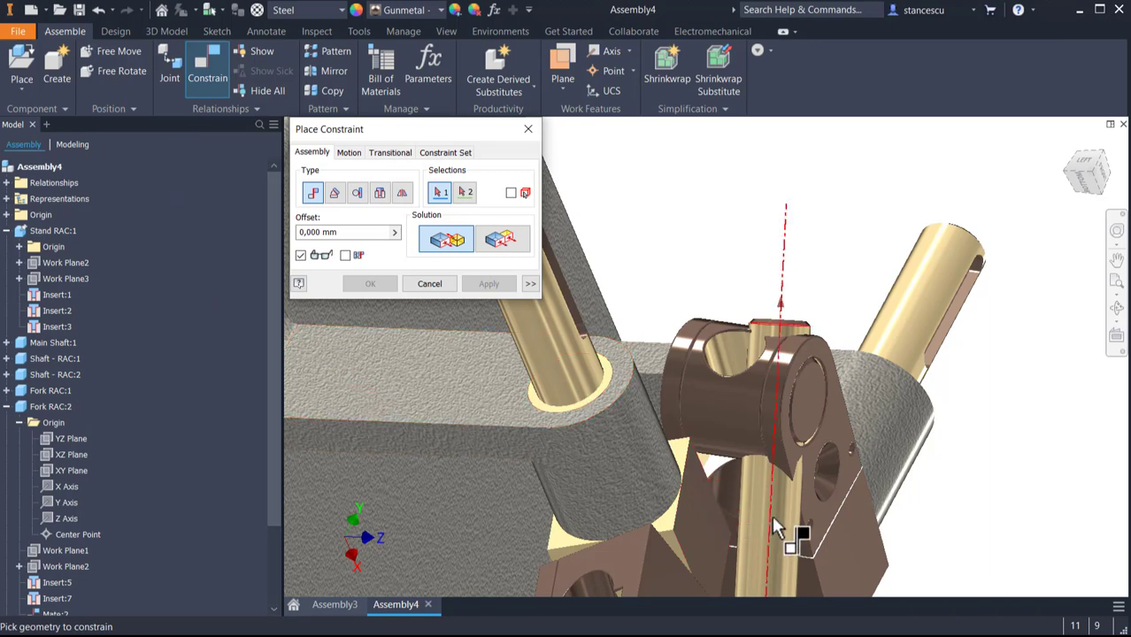
click(727, 363)
click(371, 284)
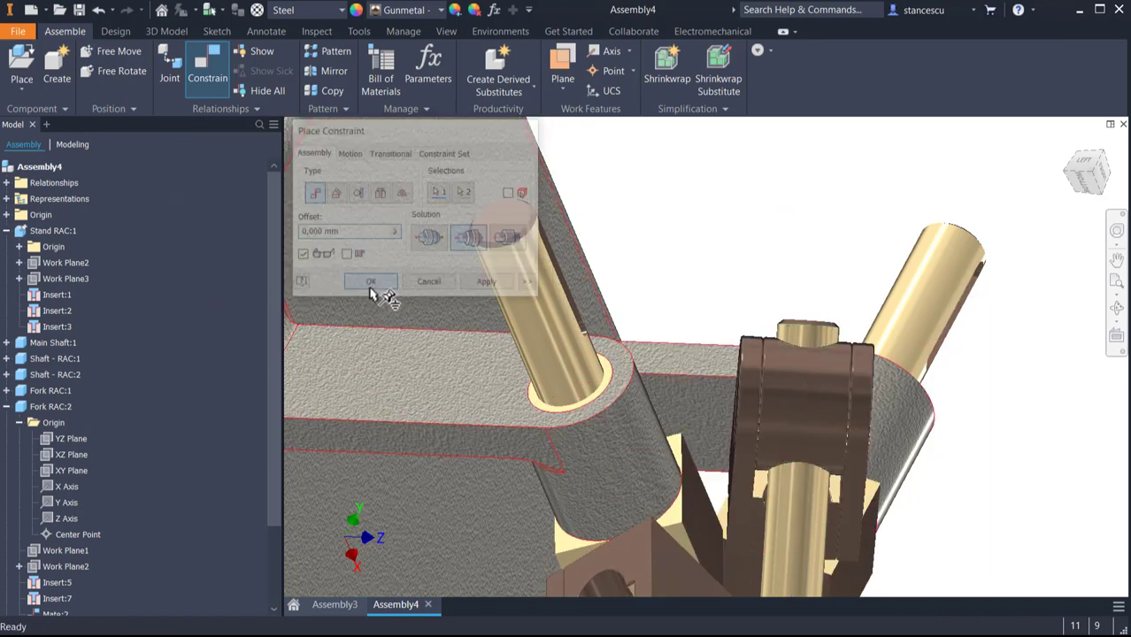
key(F6)
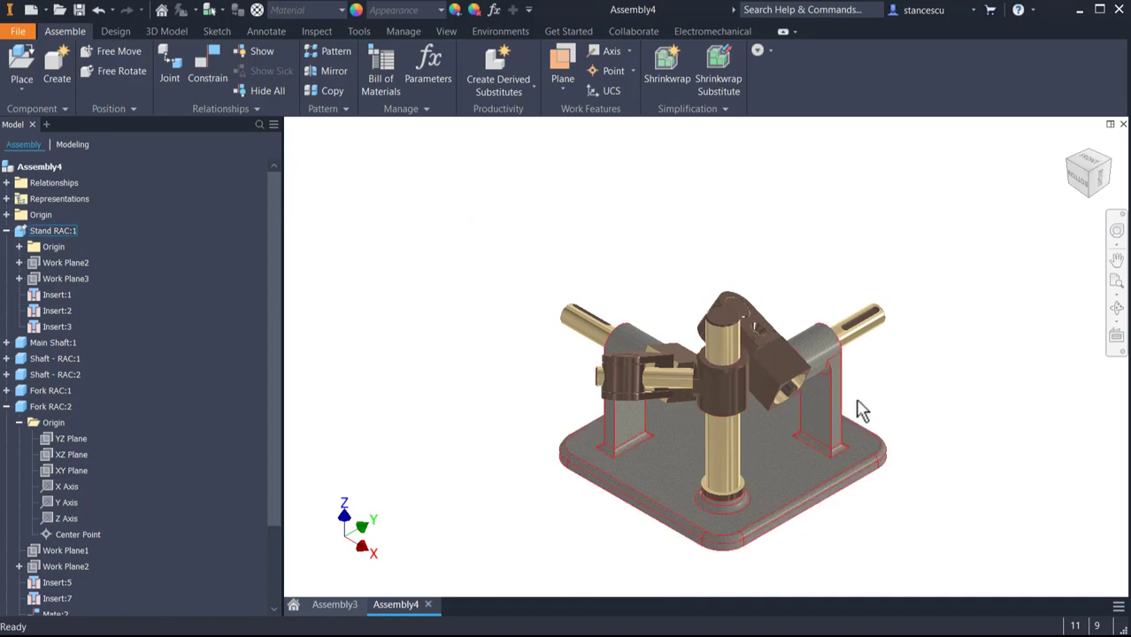
- Open the Place Constraint dialog and cancel it without adding a constraint
scroll(628, 380, up, 2)
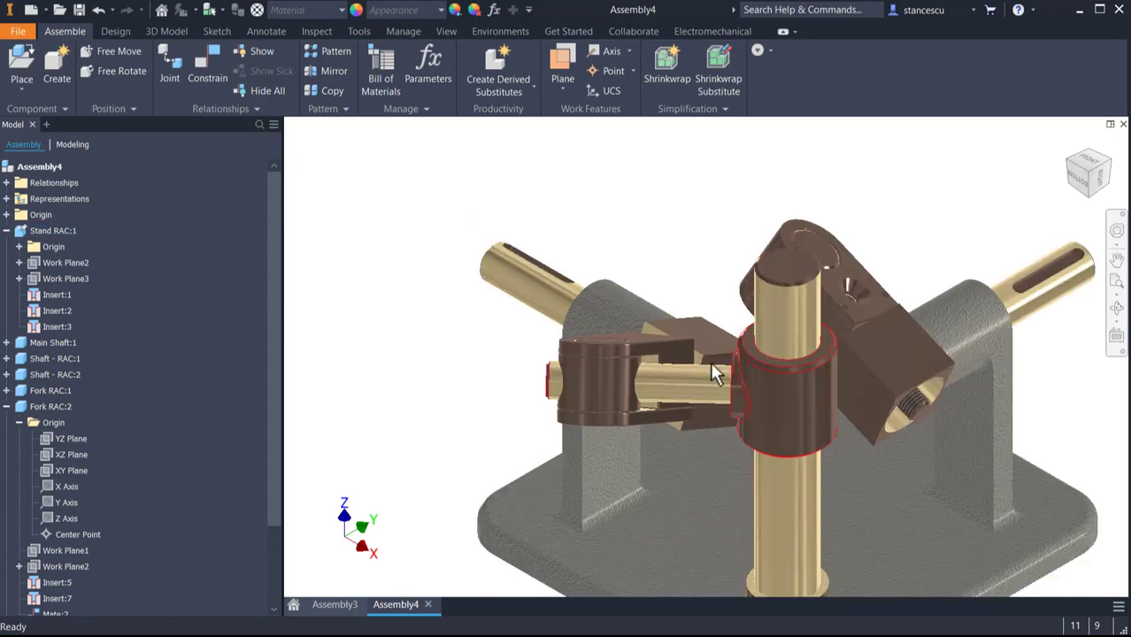
scroll(851, 266, up, 3)
scroll(561, 289, down, 3)
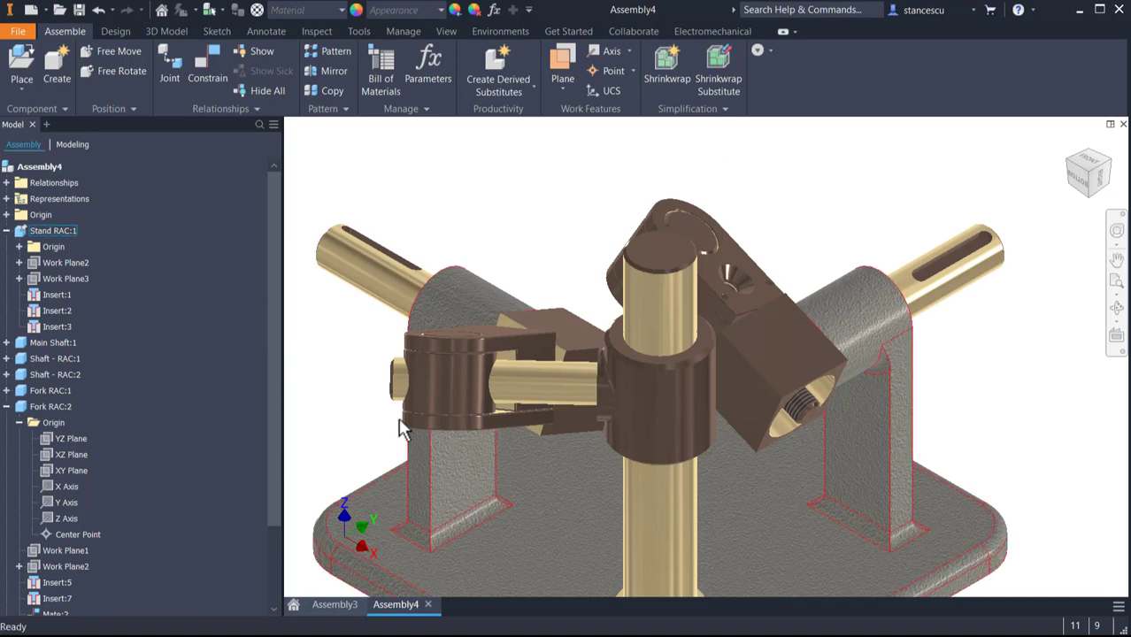
click(199, 56)
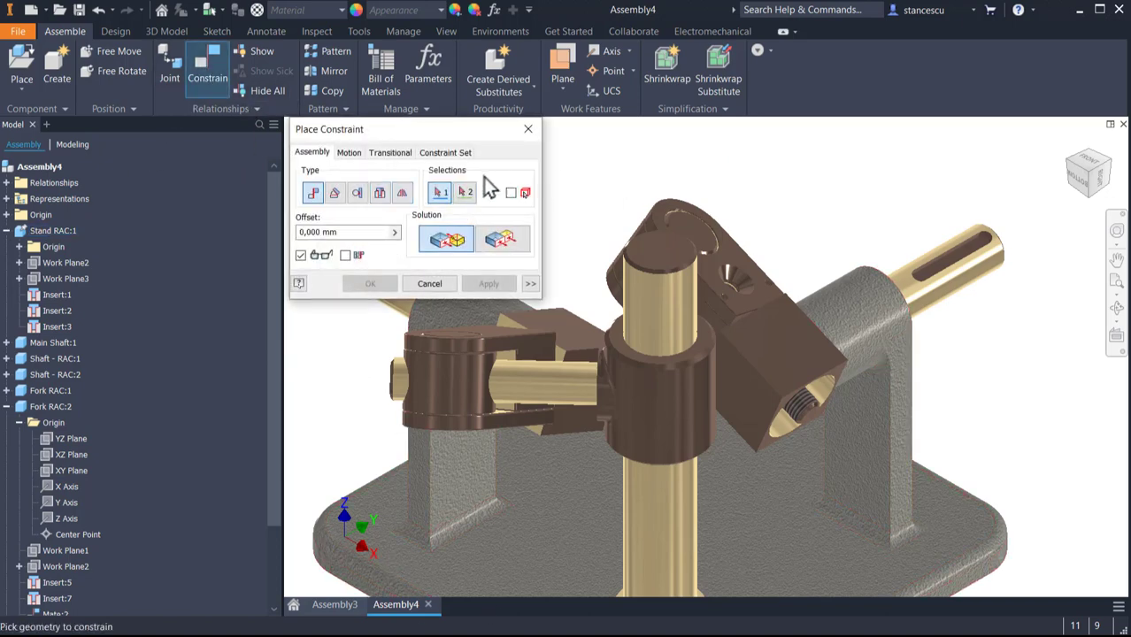
click(430, 285)
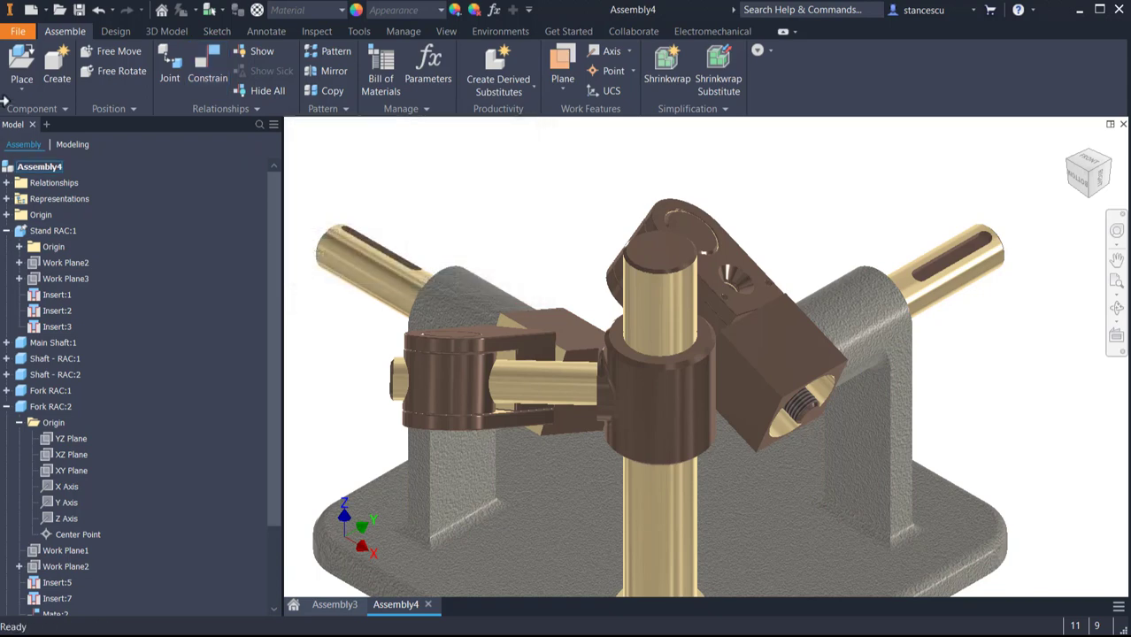
- Place two DIN 1587 - M10 x 1.25 - SW 16 cap nuts beside the stand
click(22, 82)
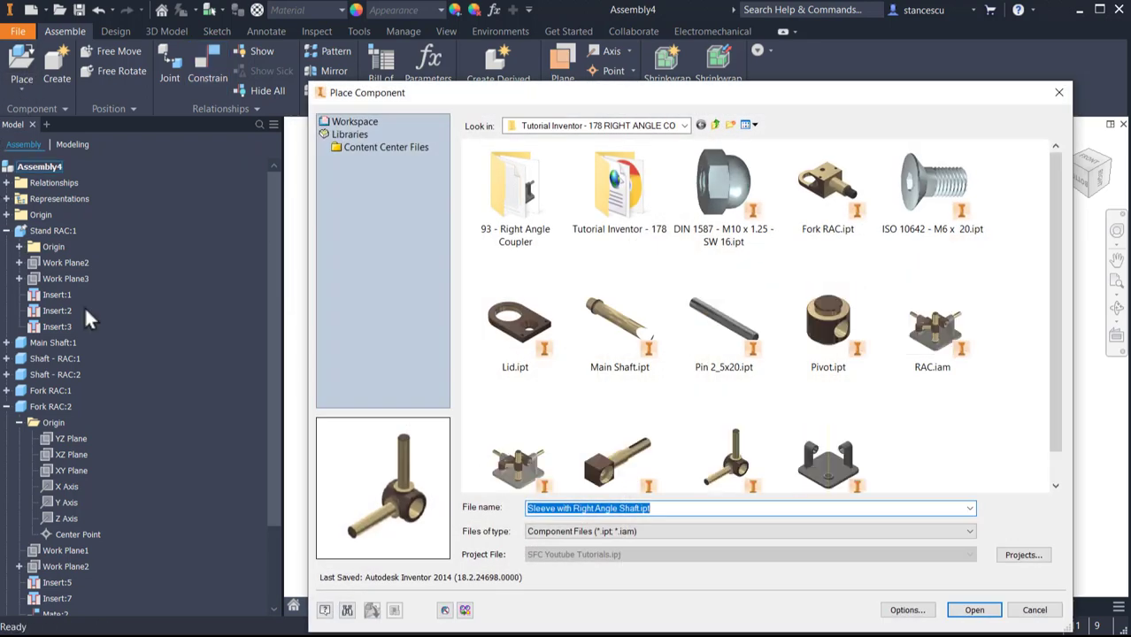
double_click(699, 188)
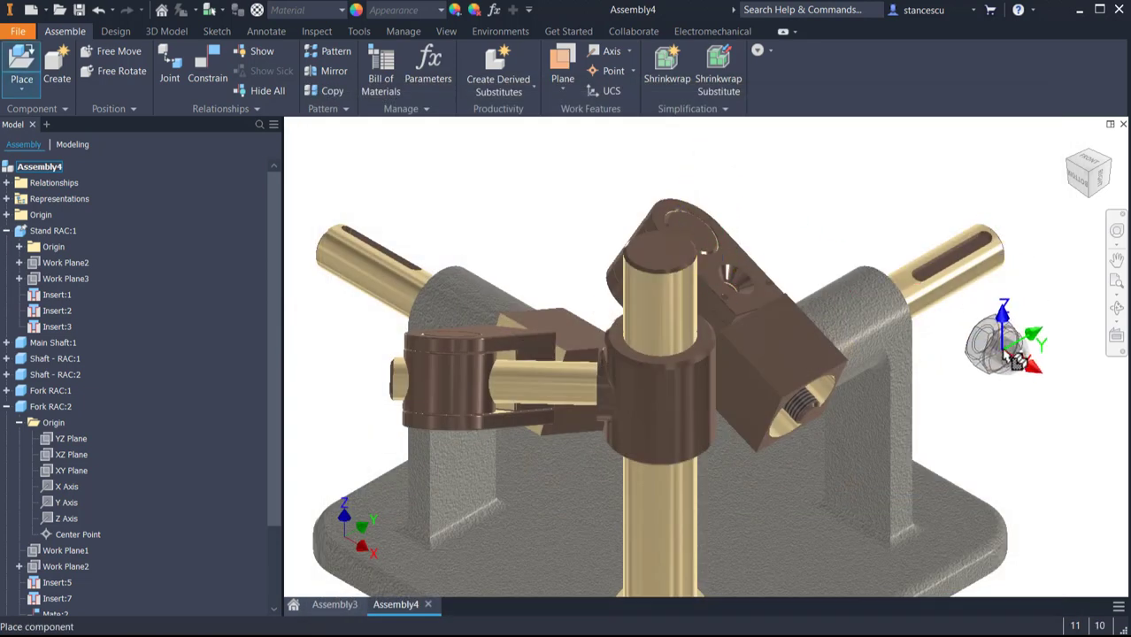
click(556, 244)
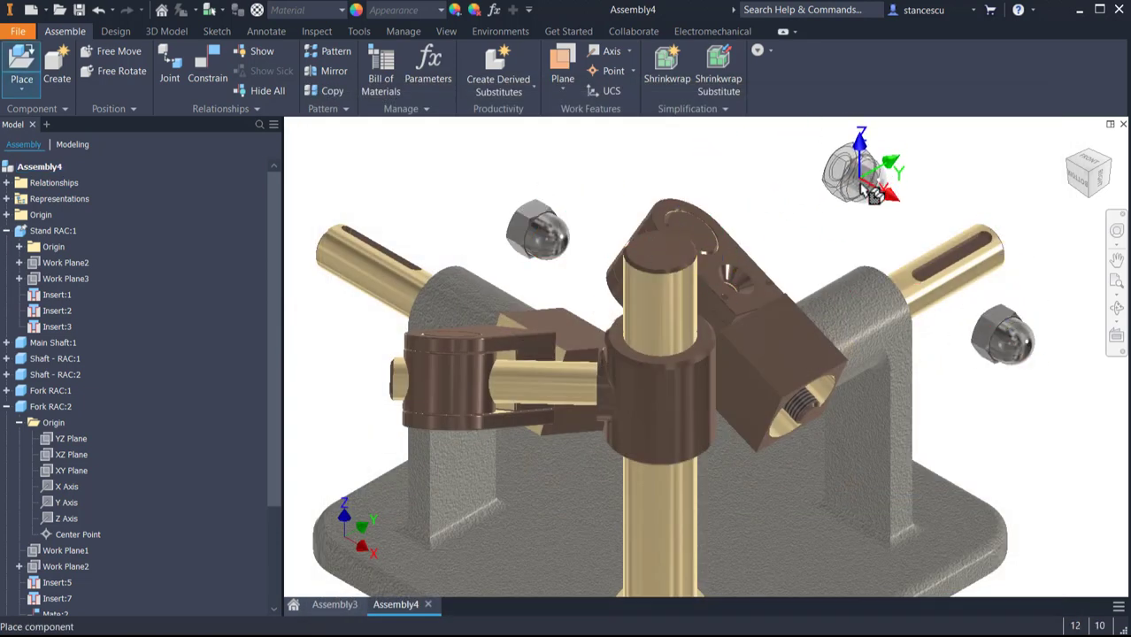
key(Escape)
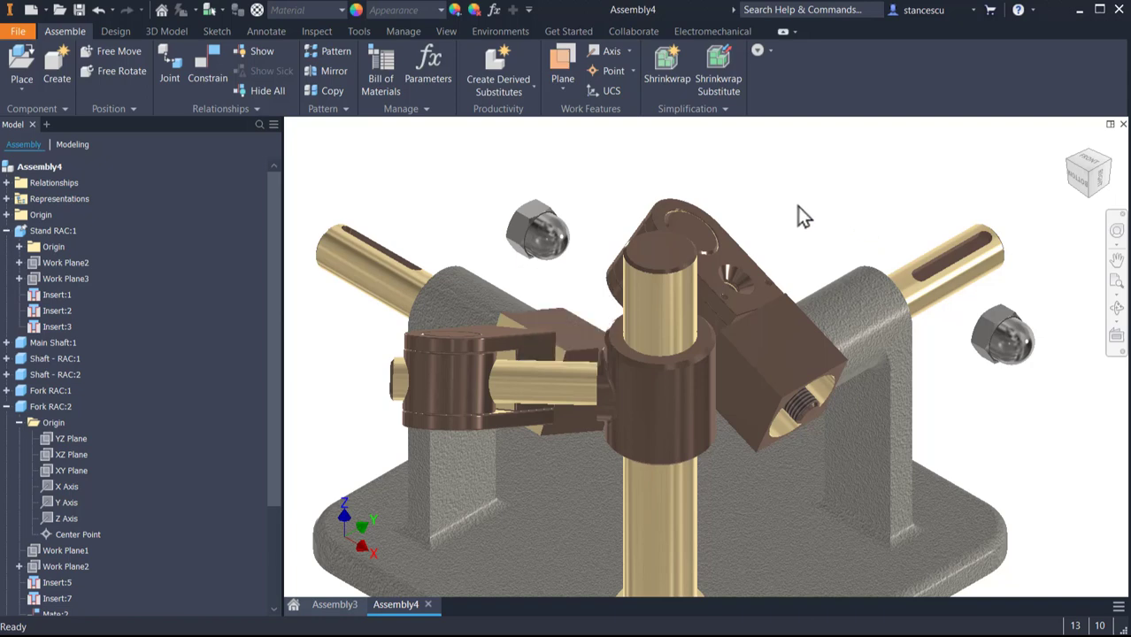
- Seat the first DIN 1587 dome nut onto a threaded stud end with an insert constraint
click(203, 64)
shift+middle_drag(838, 451, 830, 421)
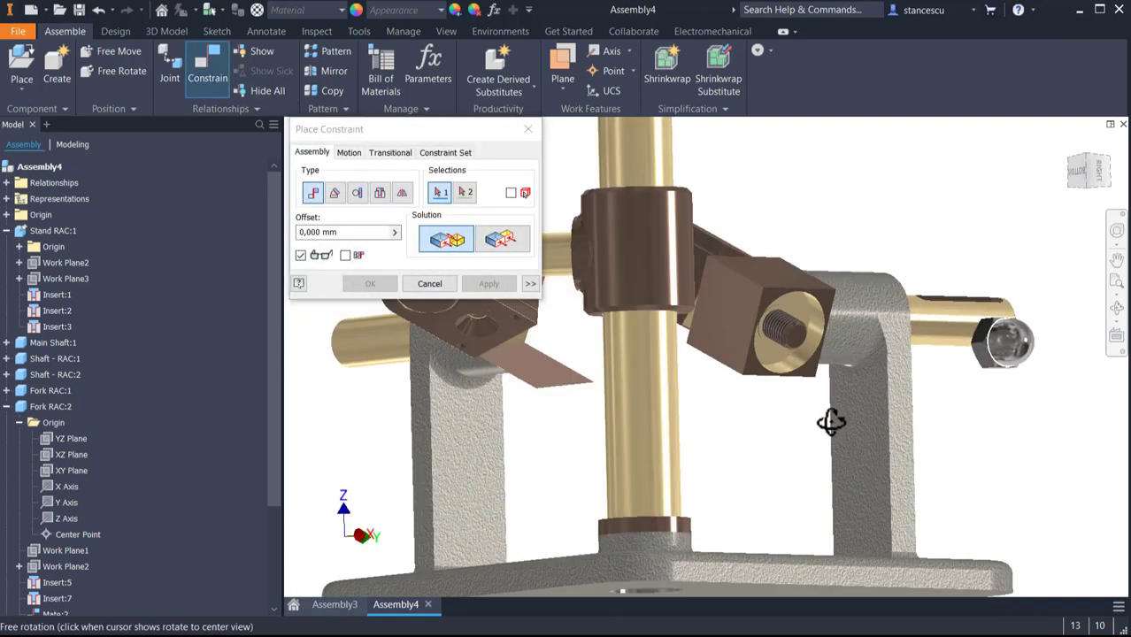
click(384, 196)
scroll(792, 380, up, 4)
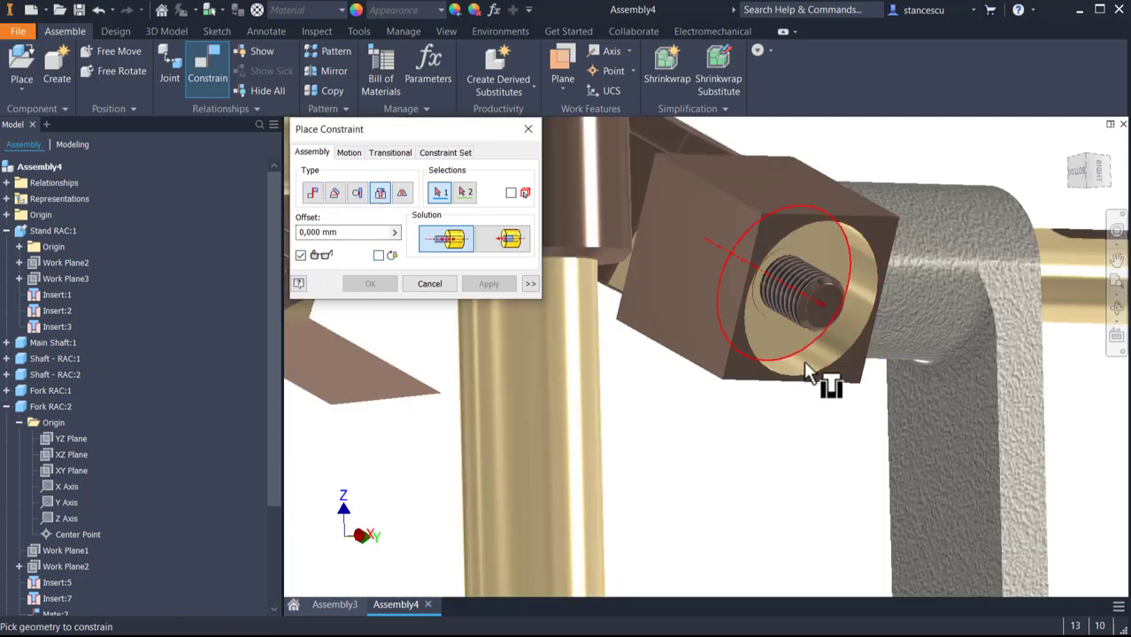
click(768, 300)
shift+middle_drag(790, 384, 830, 392)
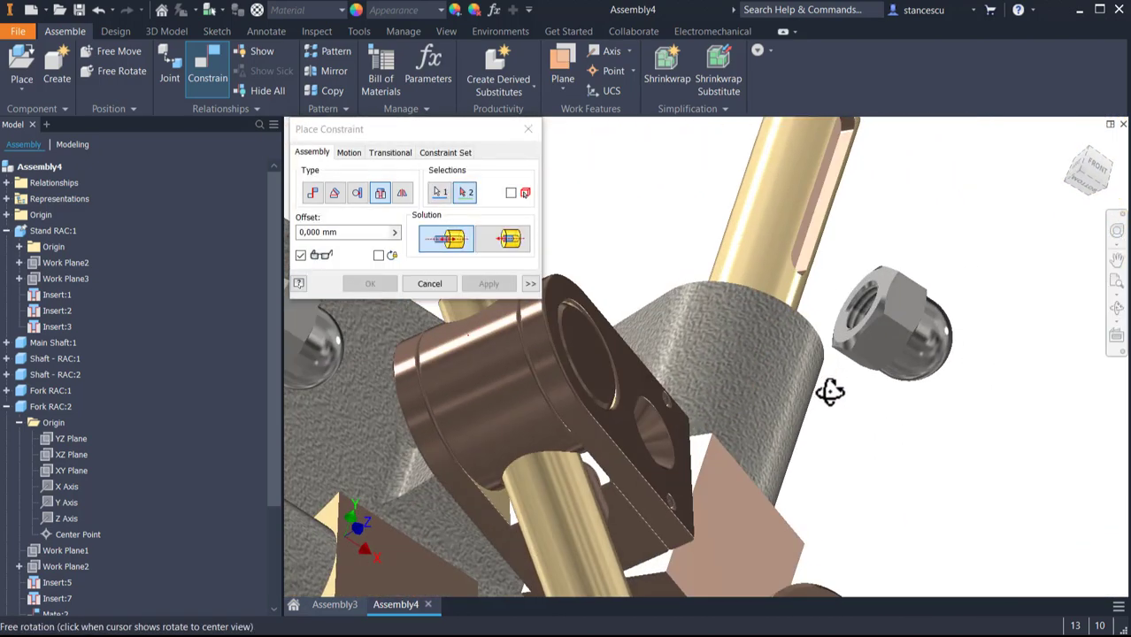
click(871, 292)
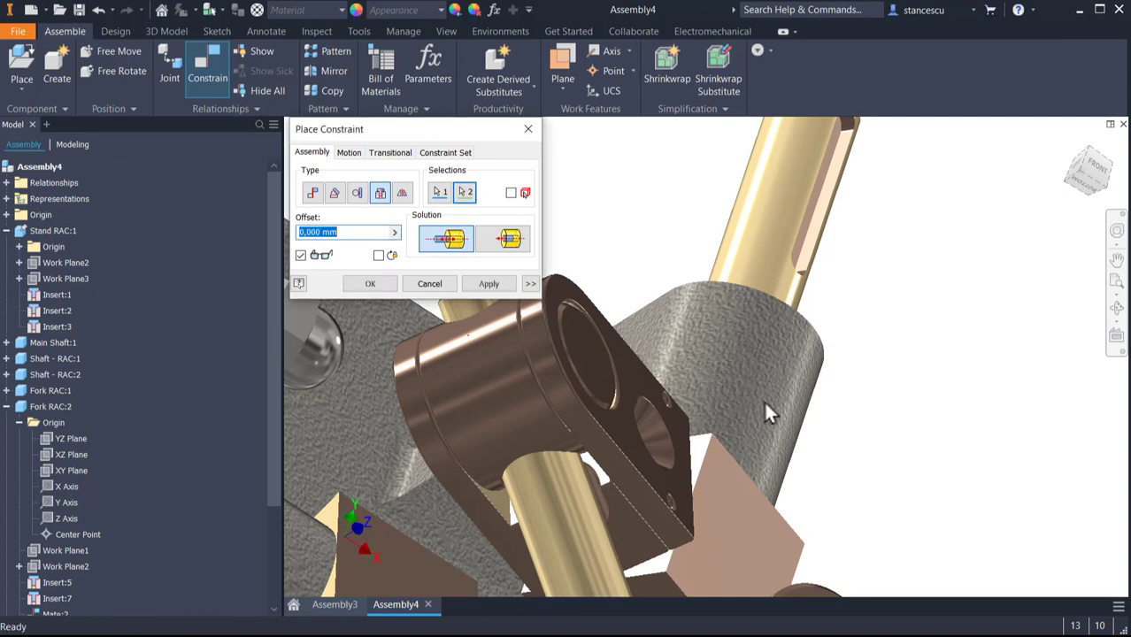
shift+middle_drag(895, 423, 780, 387)
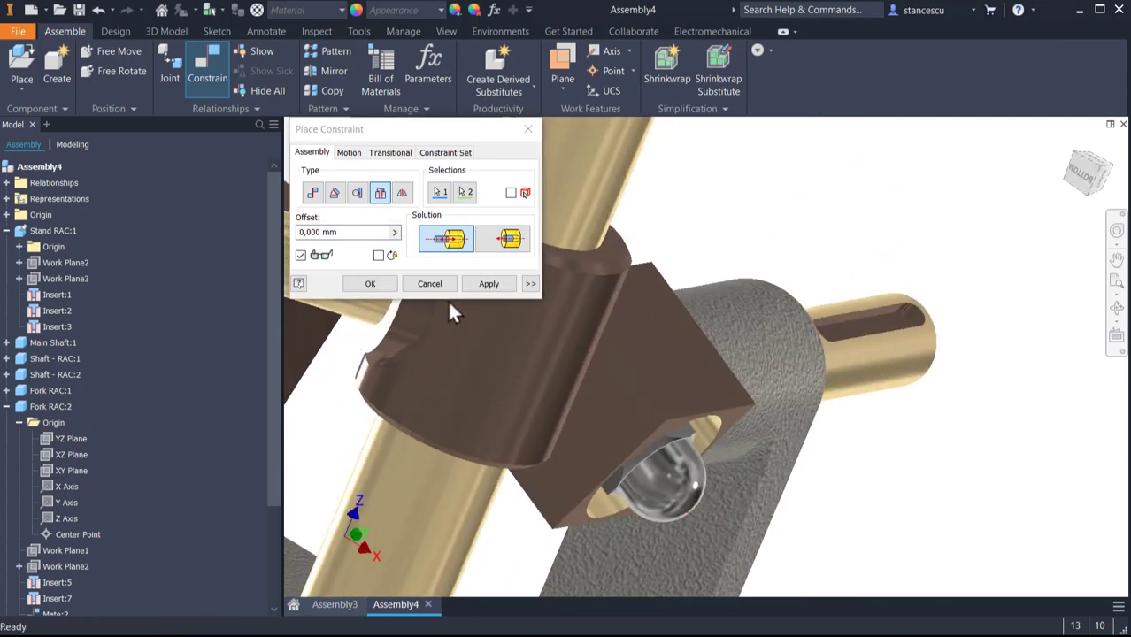
click(489, 284)
- Seat the second dome nut onto the fork's other bolt end with an insert constraint
scroll(574, 367, down, 3)
shift+middle_drag(574, 367, 839, 469)
scroll(708, 464, up, 2)
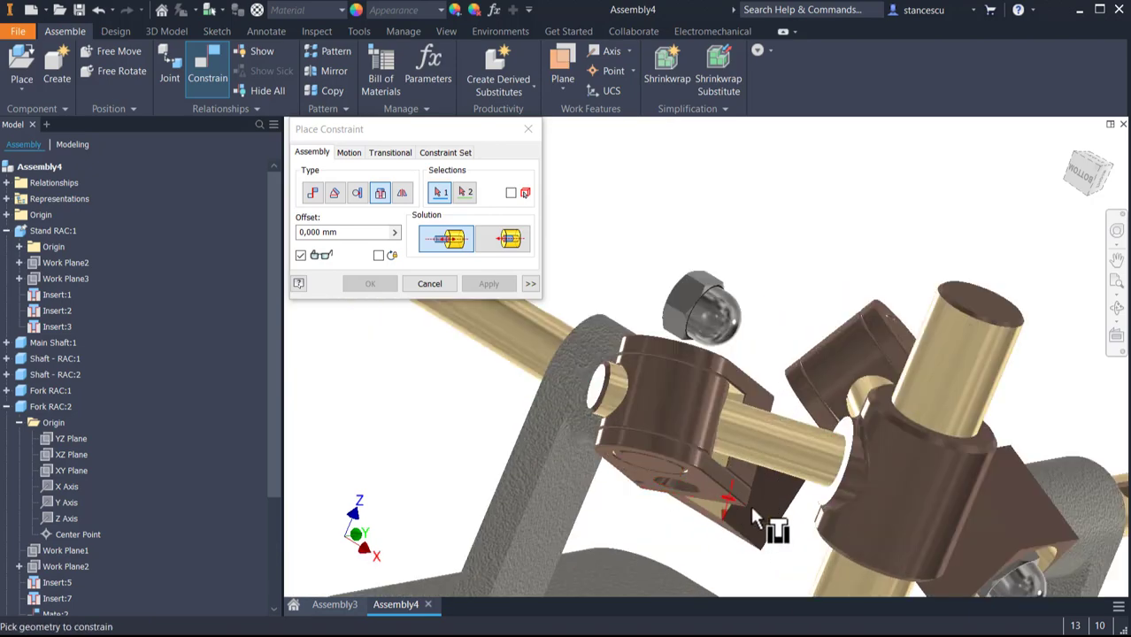
scroll(749, 503, up, 3)
shift+middle_drag(749, 502, 517, 584)
scroll(646, 407, up, 3)
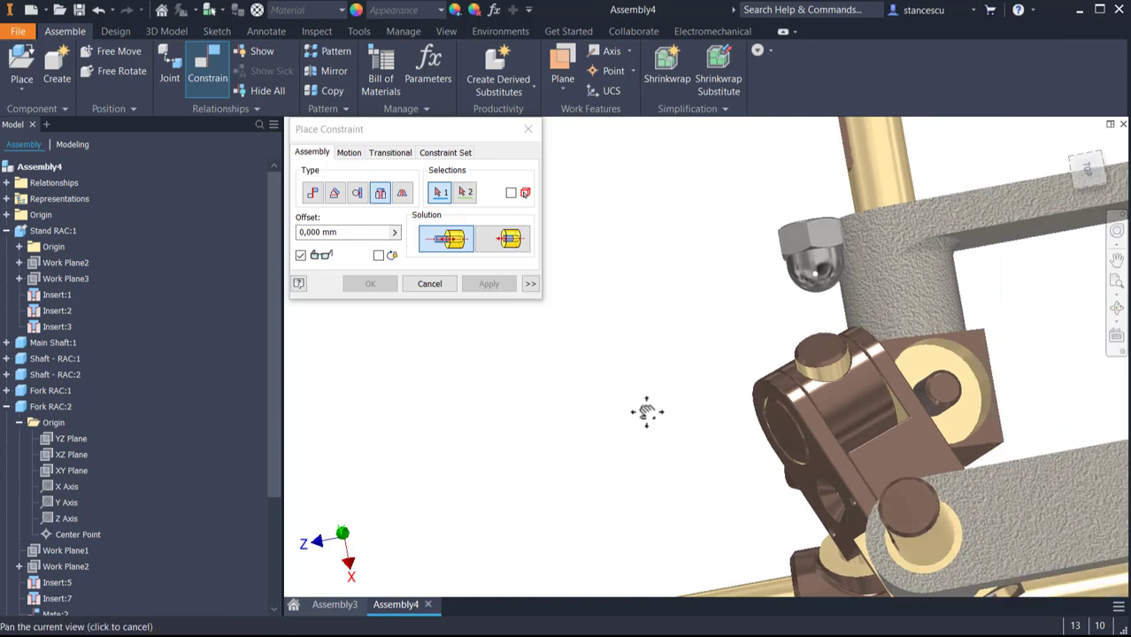
scroll(569, 428, up, 2)
shift+middle_drag(569, 428, 613, 492)
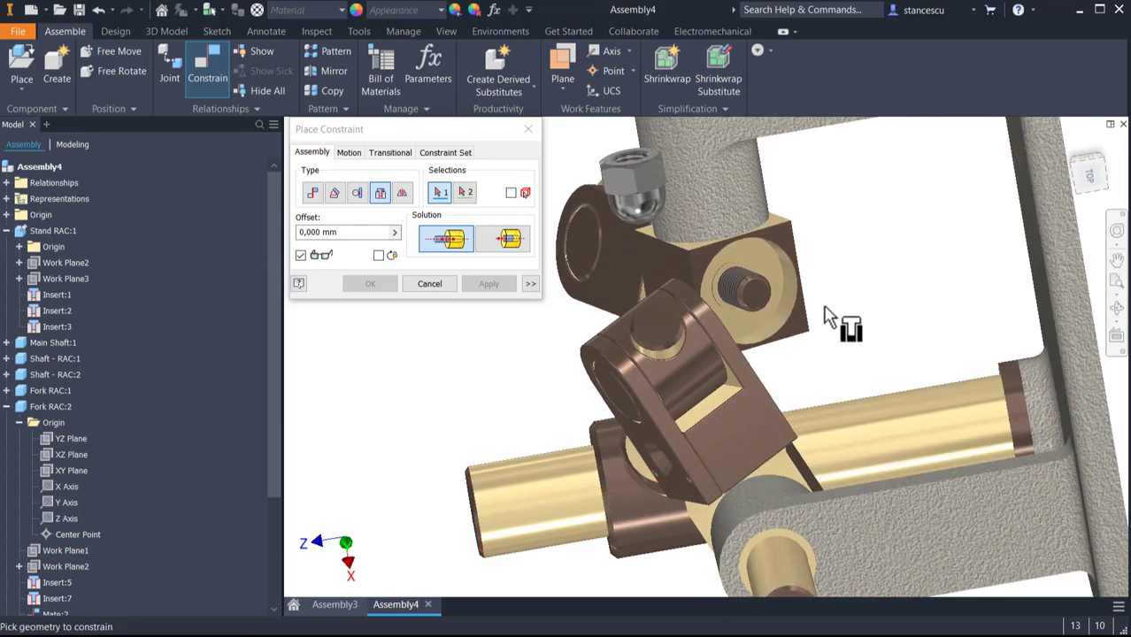
middle_drag(832, 321, 849, 398)
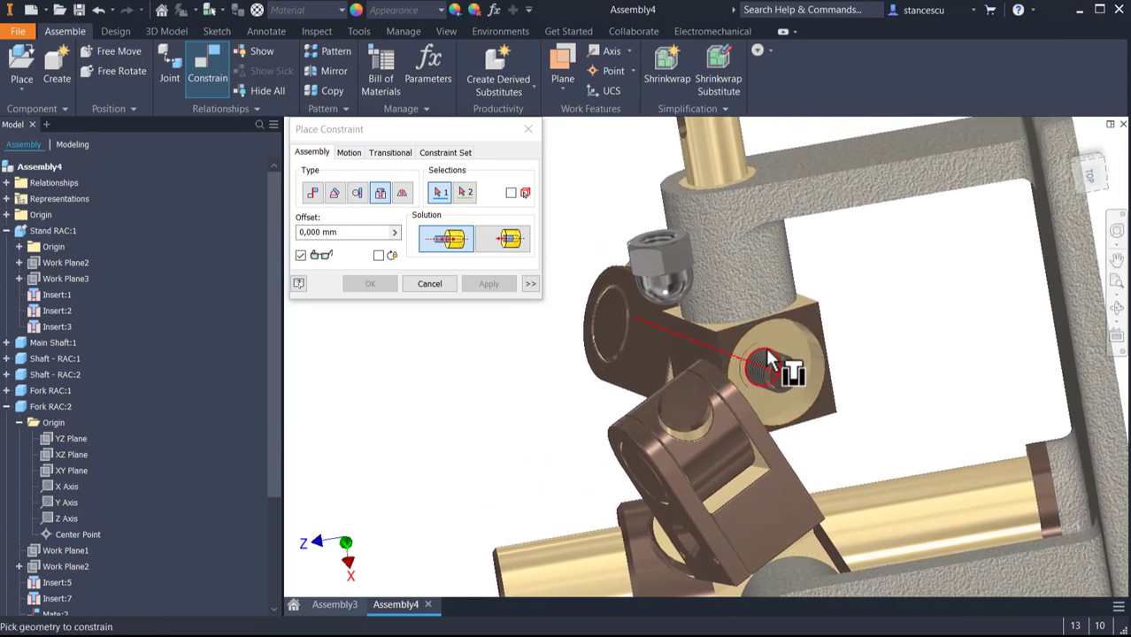
click(770, 366)
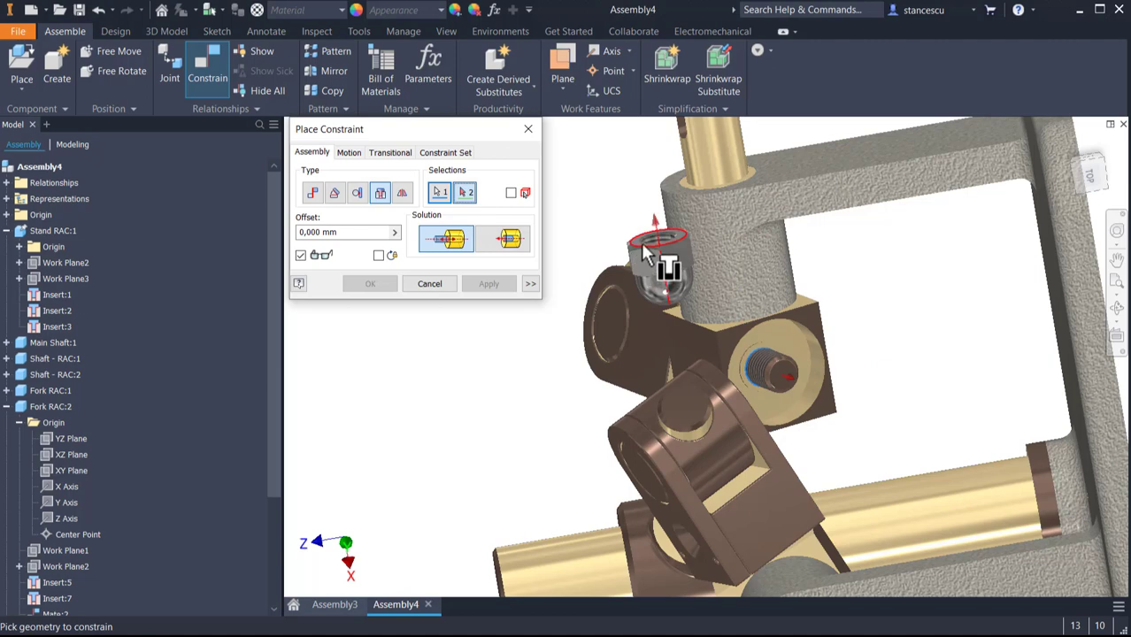
scroll(644, 254, down, 2)
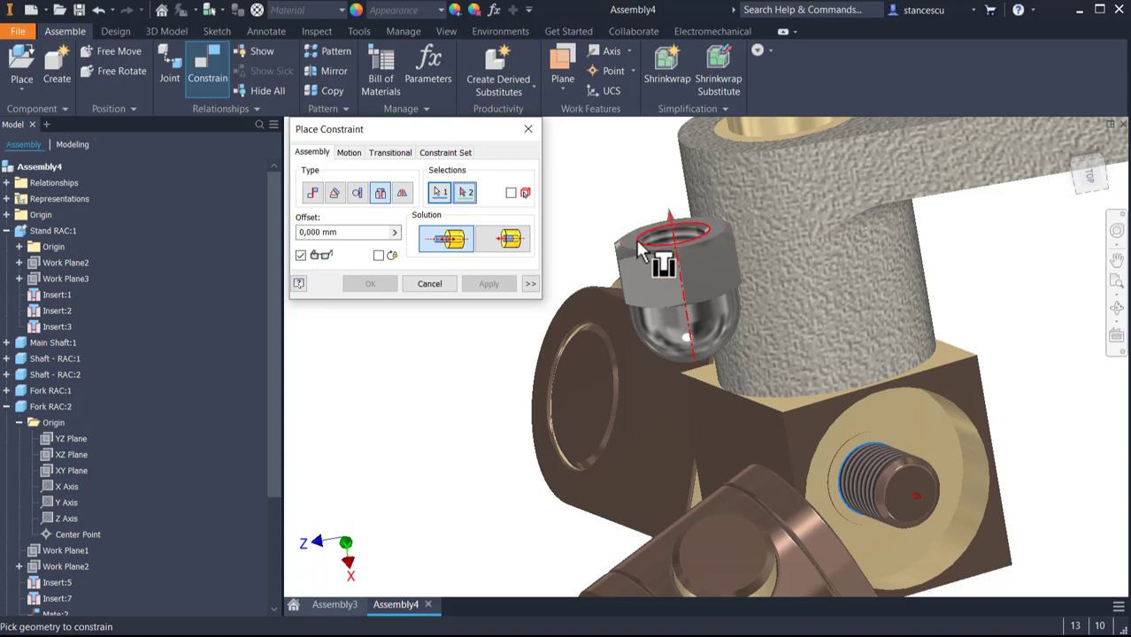
click(662, 240)
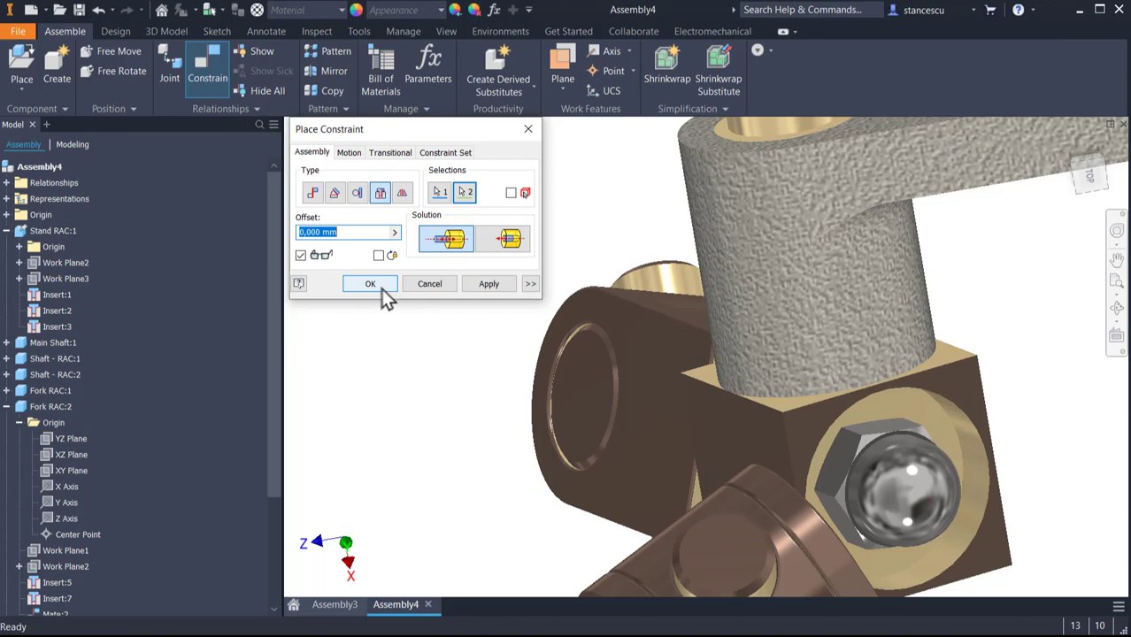
click(389, 287)
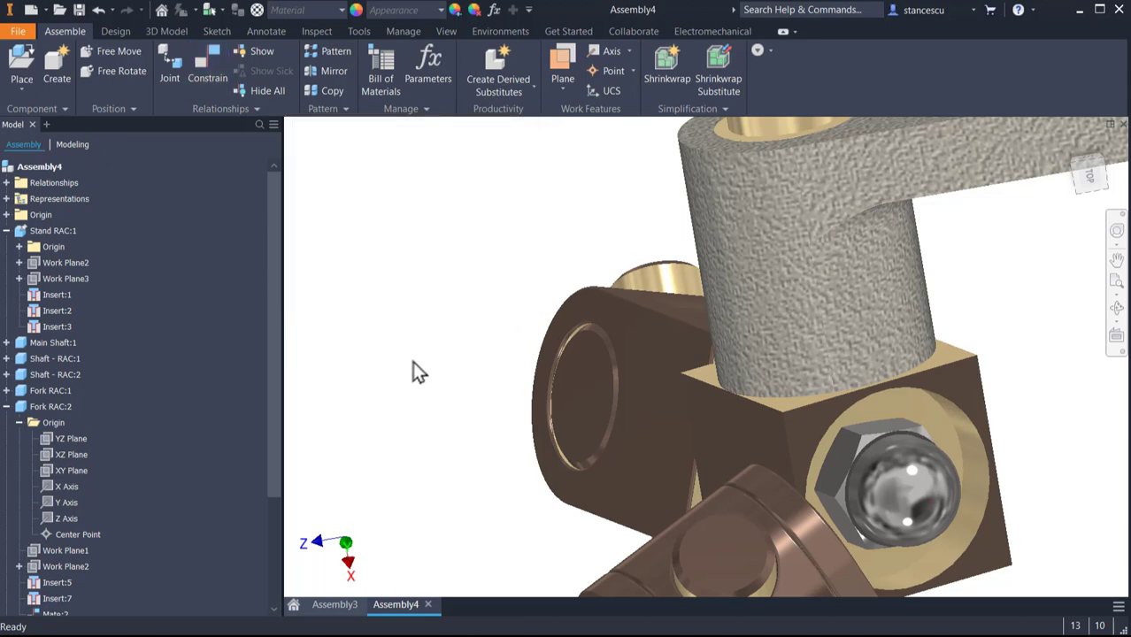
- Return to the home view and place two ISO 10642 M6 x 20 countersunk screws above the assembly
key(F6)
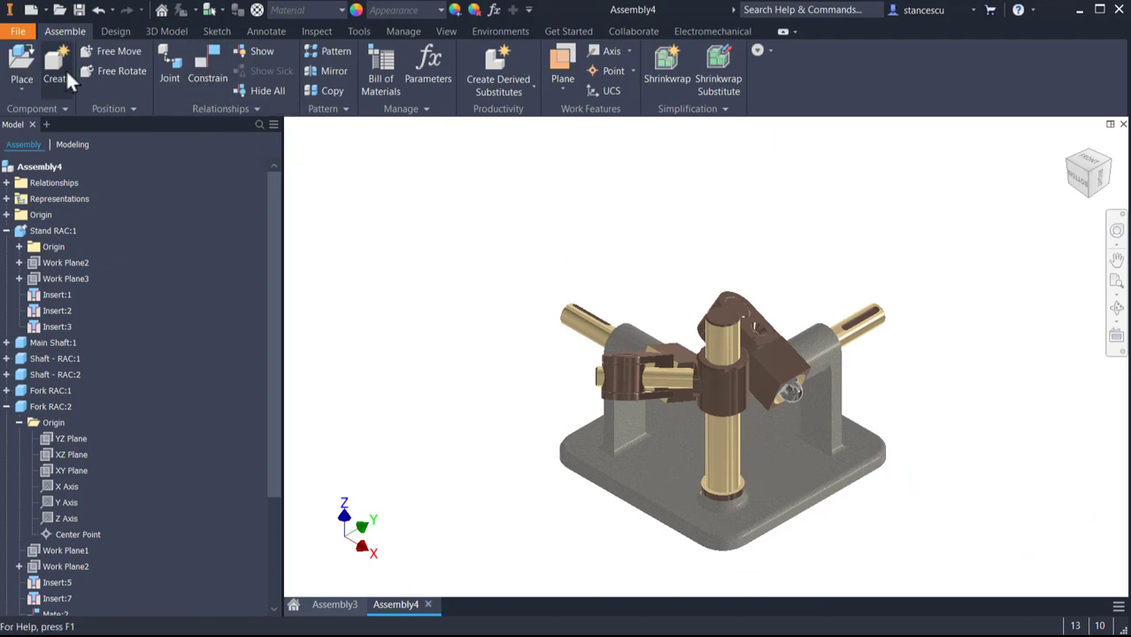
click(23, 69)
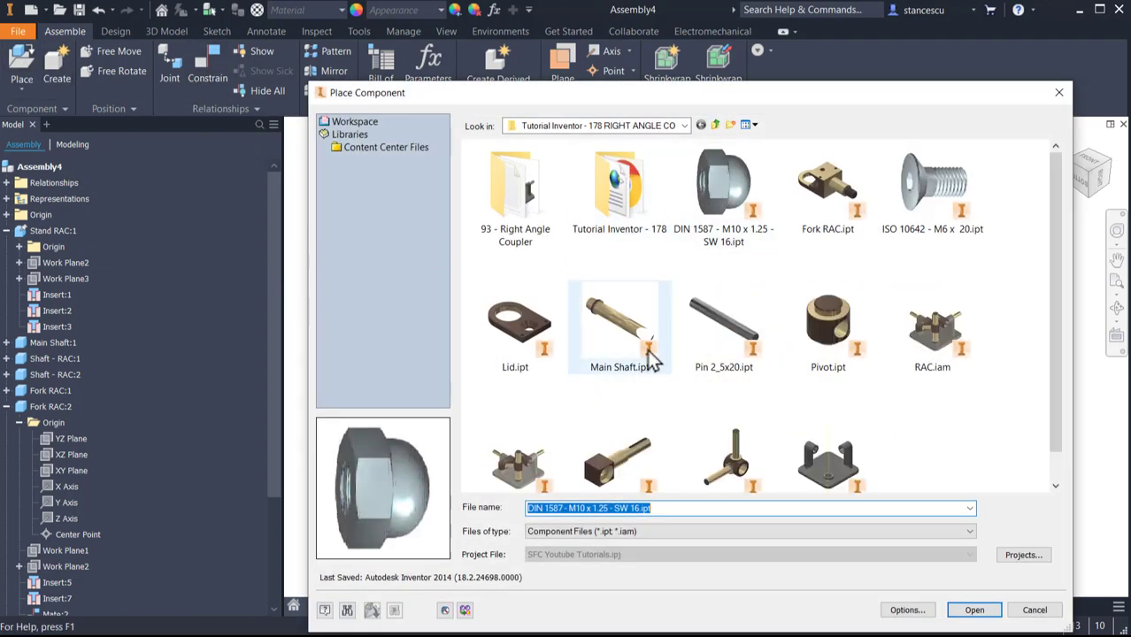
double_click(936, 190)
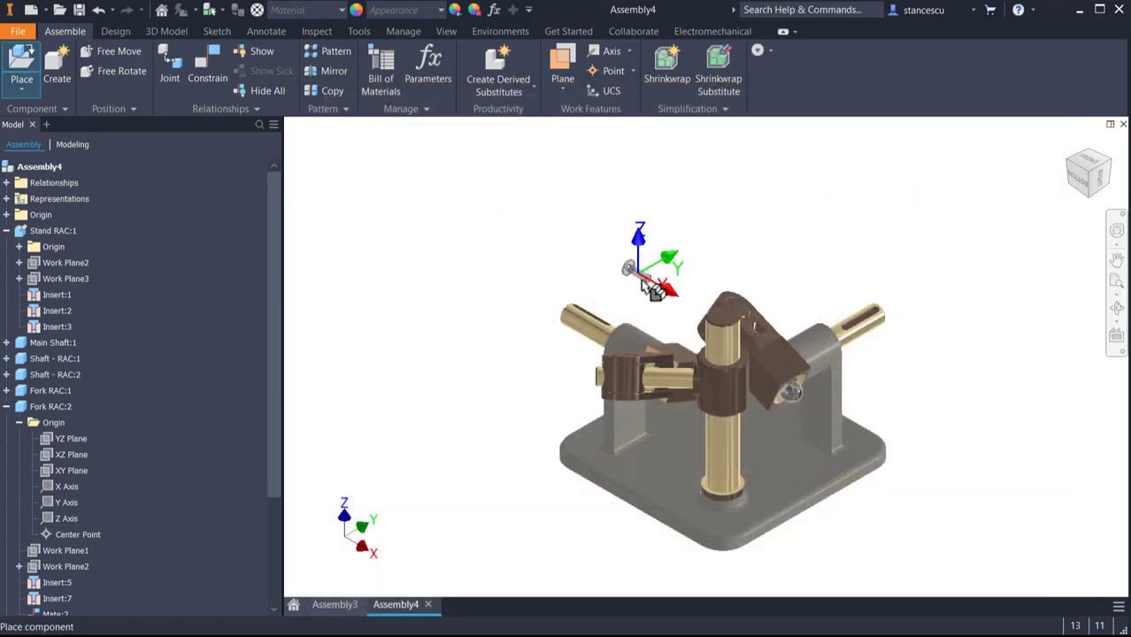
click(653, 281)
click(687, 278)
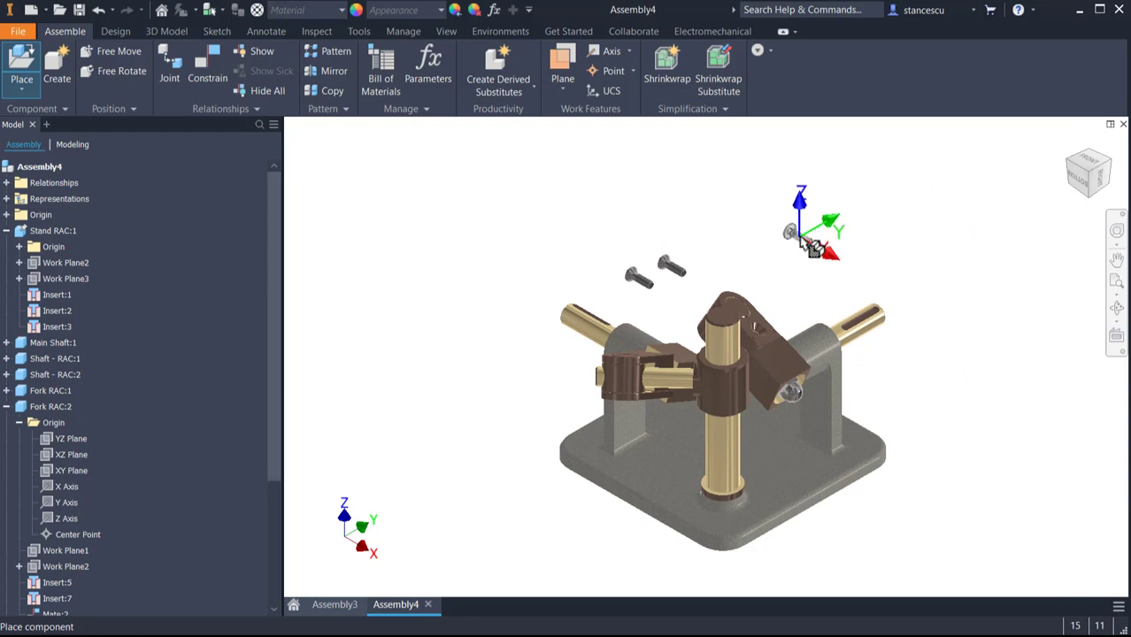
key(Escape)
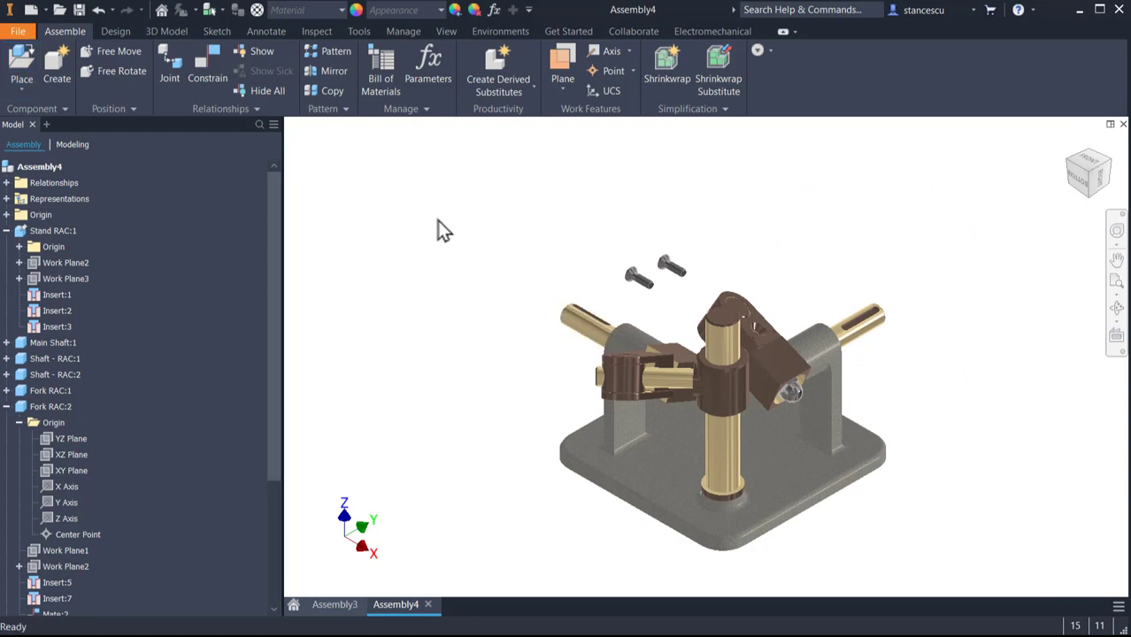
- Insert the first countersunk screw's head edge into the fork's countersunk hole, aligned
click(208, 71)
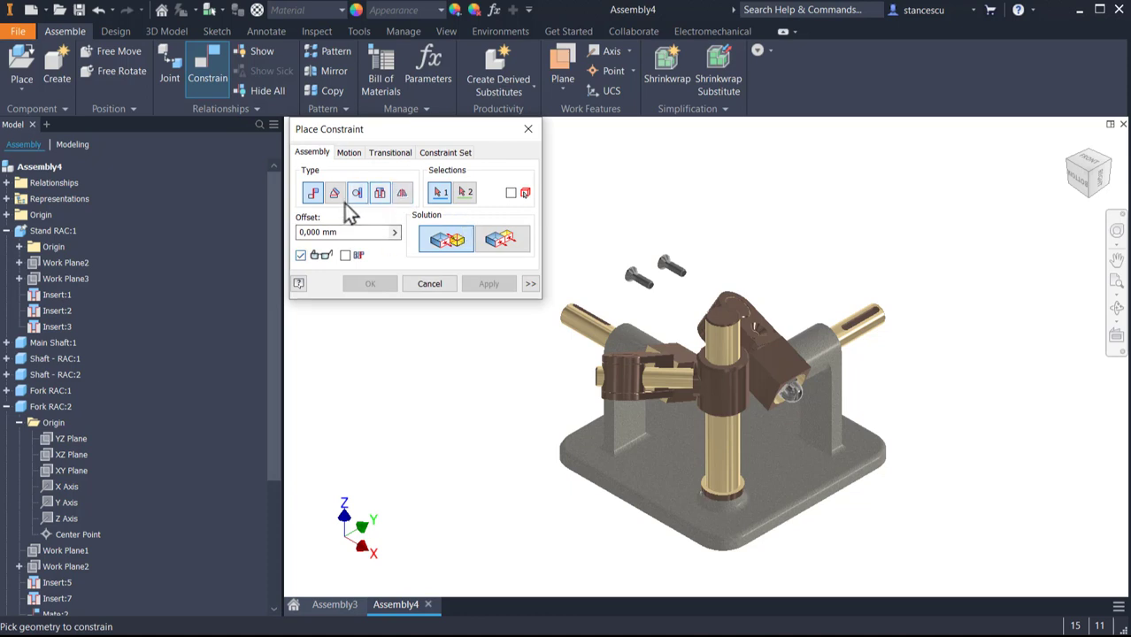
click(382, 196)
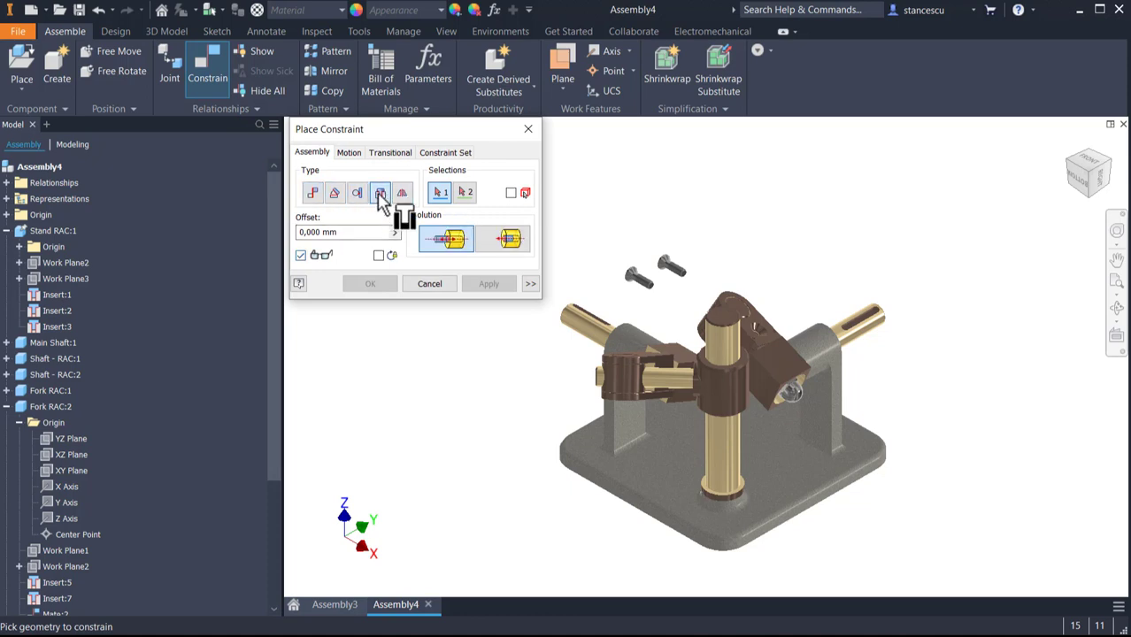
click(511, 248)
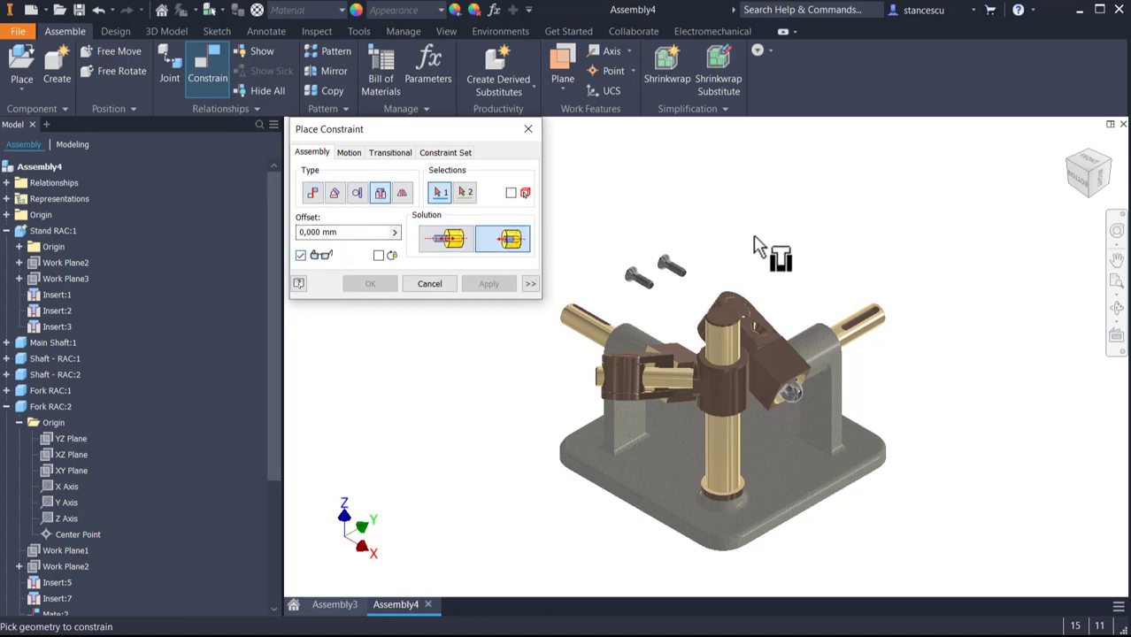
shift+middle_drag(678, 232, 713, 276)
scroll(704, 294, up, 10)
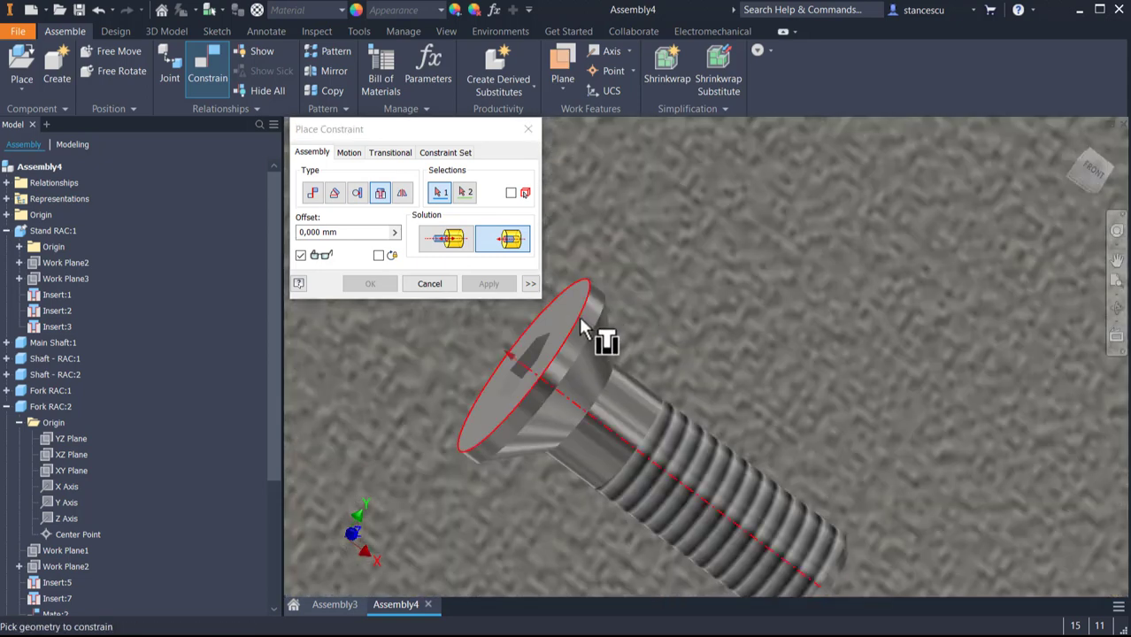
click(585, 324)
scroll(787, 319, down, 3)
scroll(796, 316, down, 3)
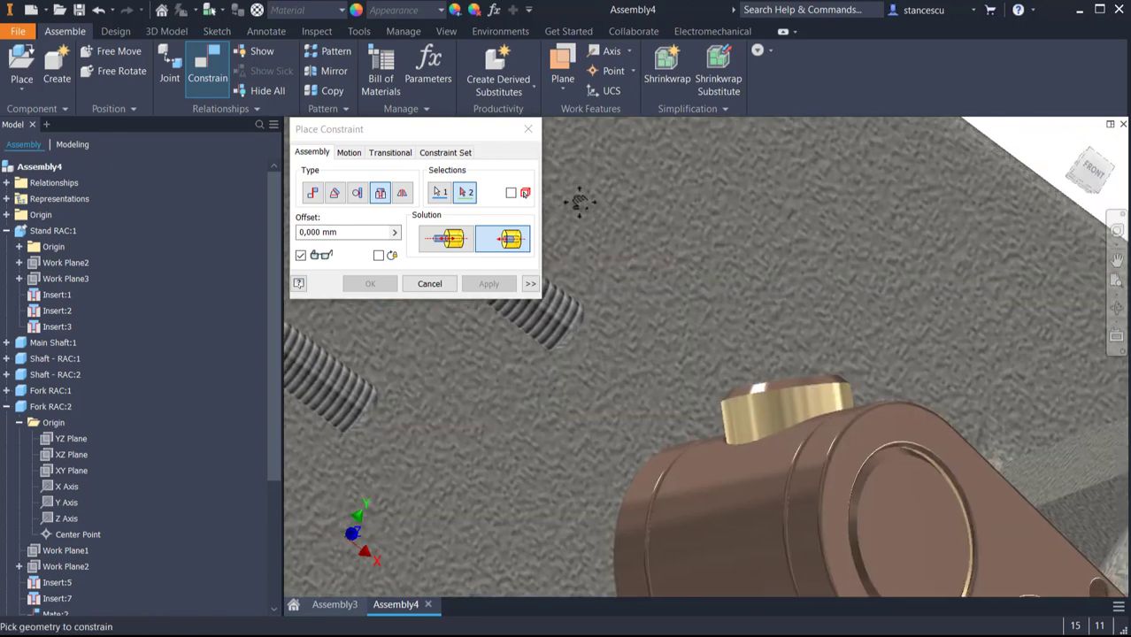
shift+middle_drag(790, 328, 754, 344)
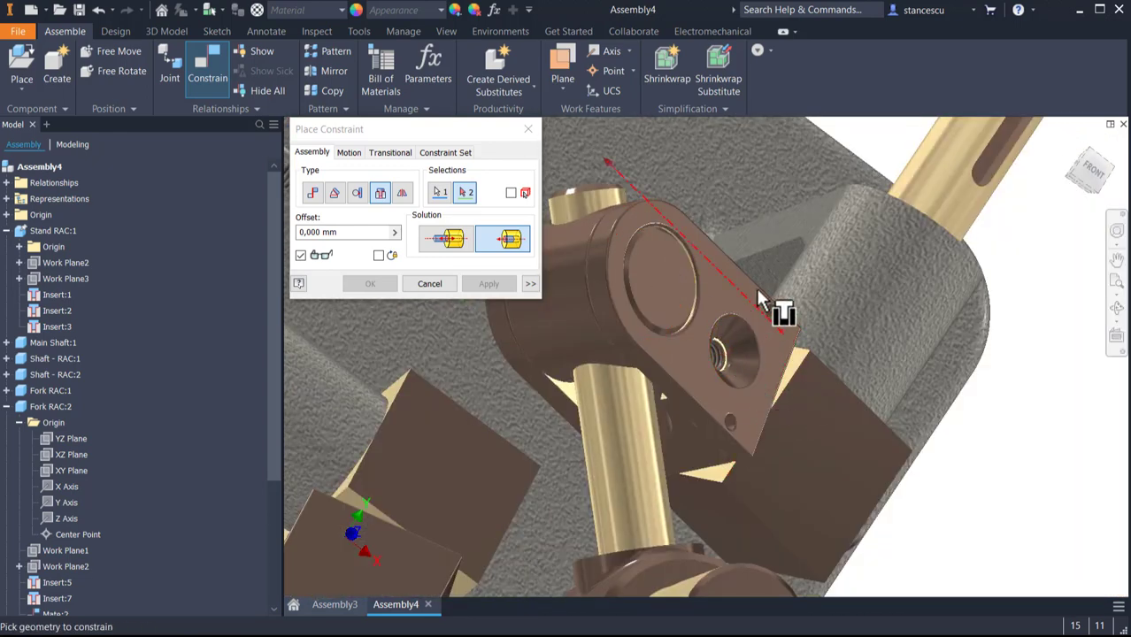
scroll(750, 355, up, 5)
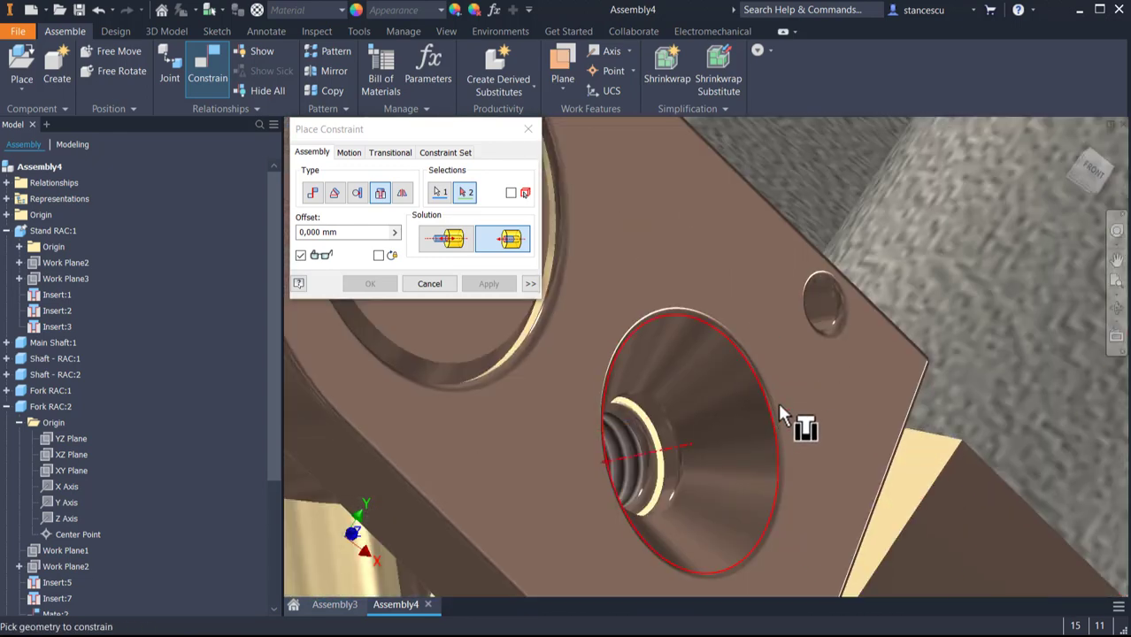
click(779, 407)
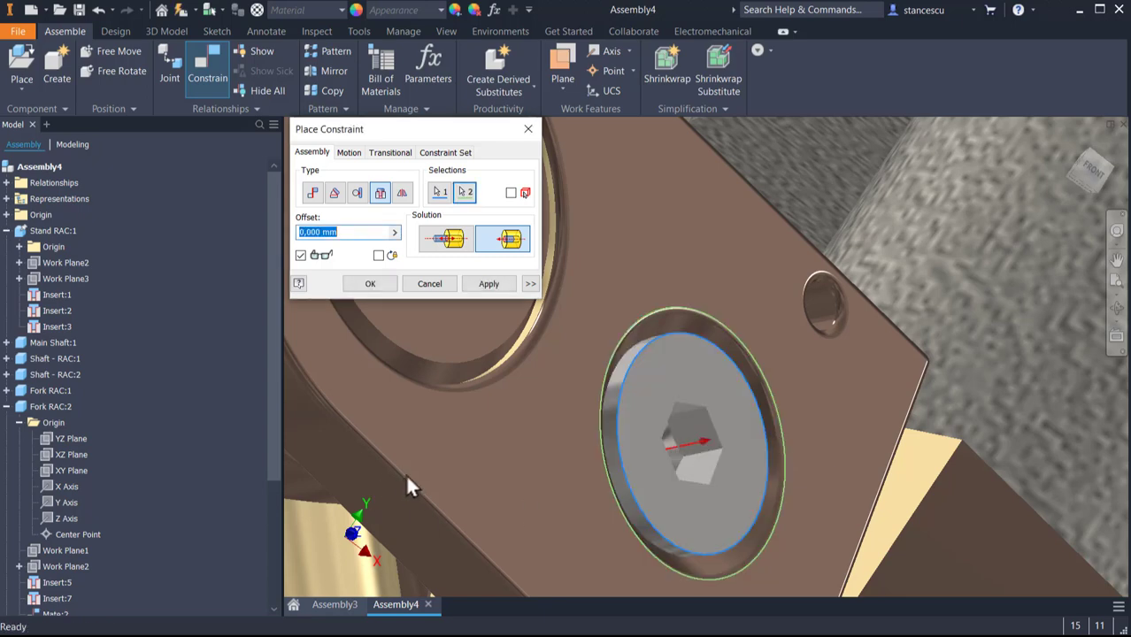
click(489, 284)
- Insert the second screw's head edge into its countersunk hole and apply the constraint
scroll(531, 380, down, 5)
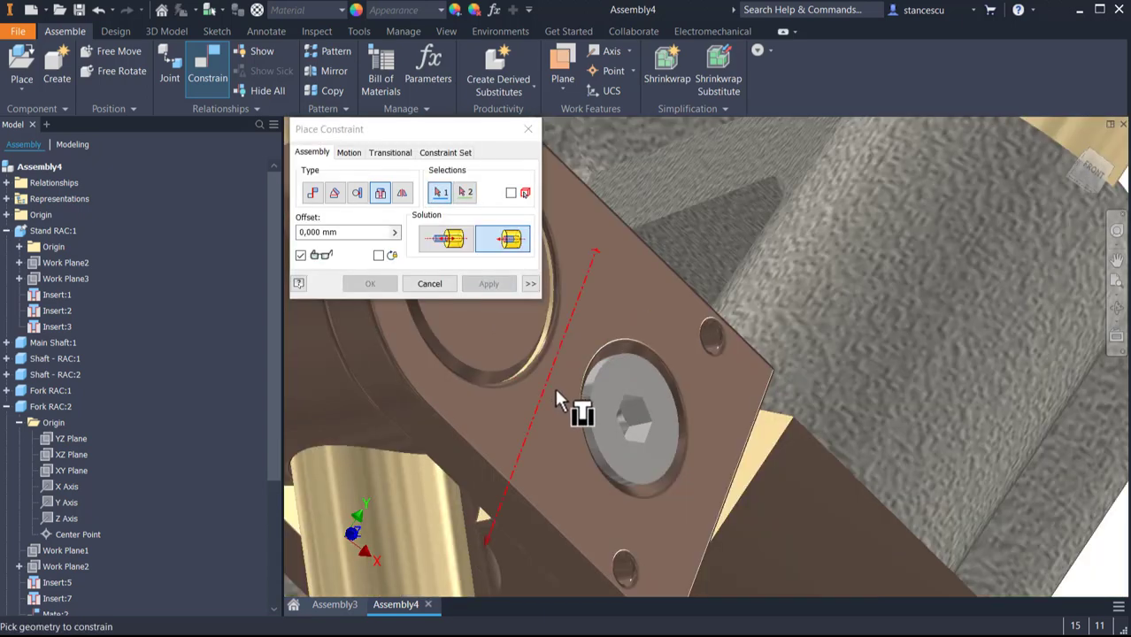
middle_drag(517, 435, 807, 327)
scroll(807, 327, down, 5)
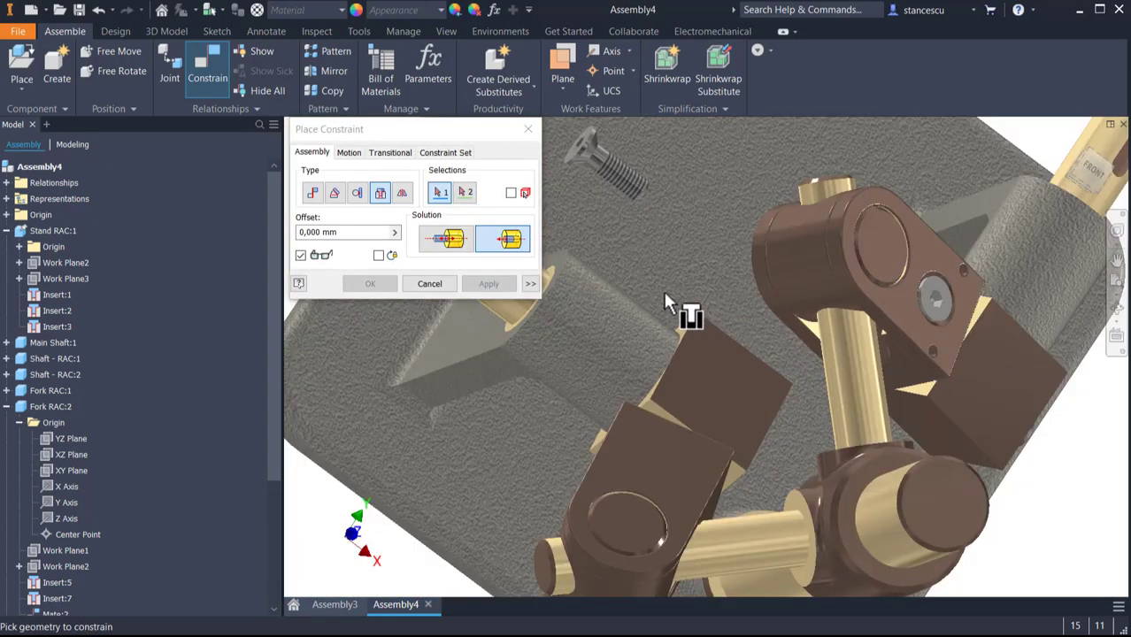
middle_drag(681, 308, 732, 346)
scroll(601, 179, up, 2)
scroll(628, 202, up, 3)
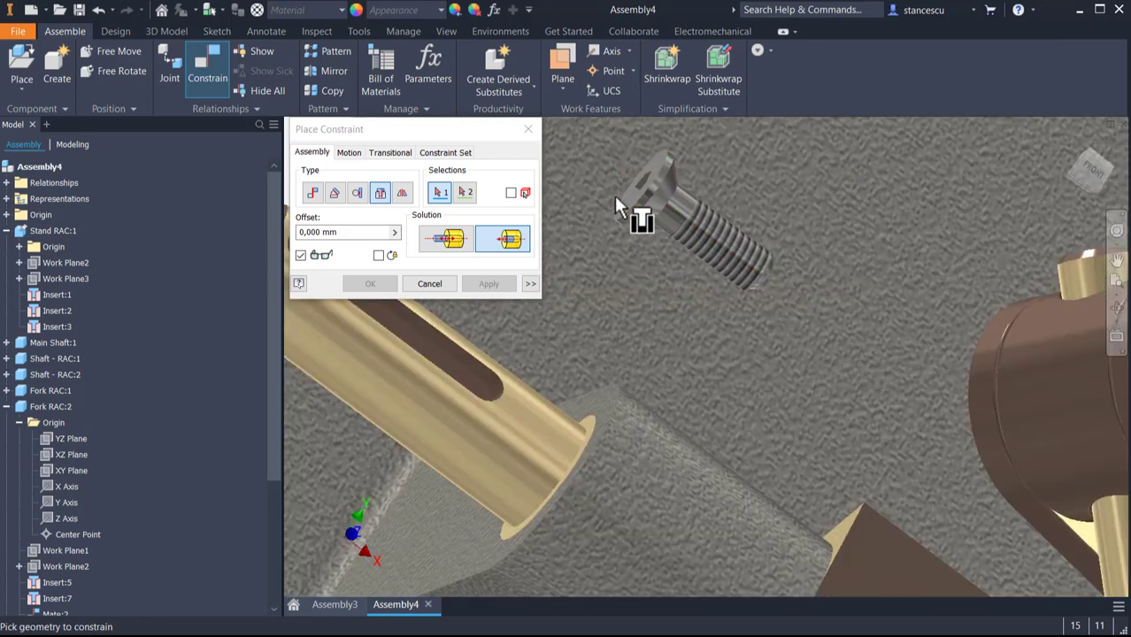
click(625, 216)
scroll(686, 300, down, 3)
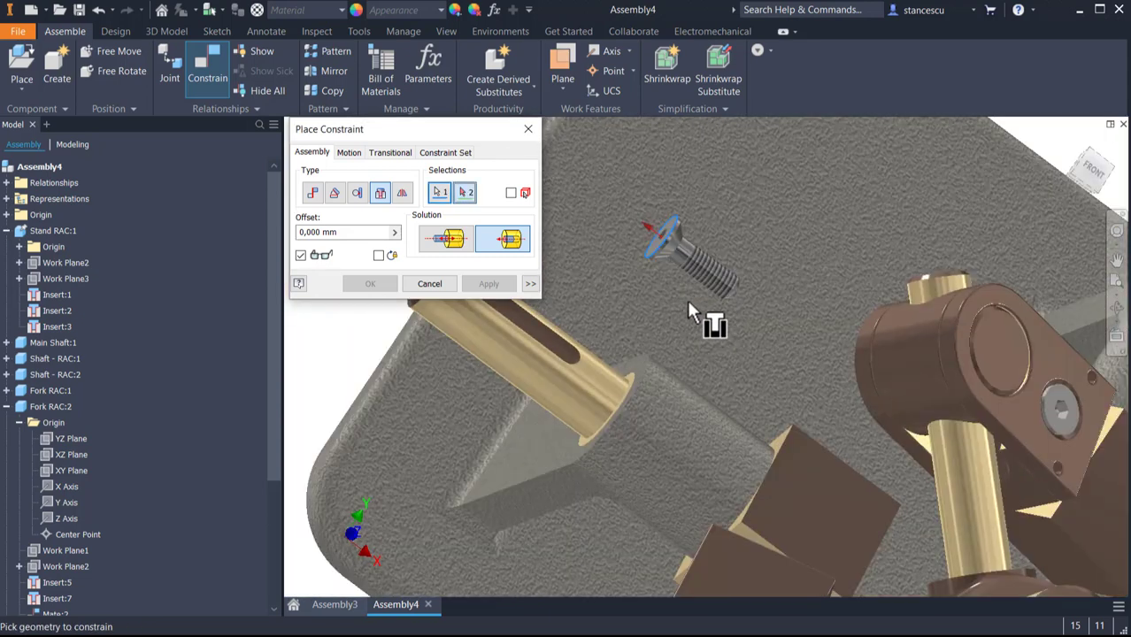
middle_drag(711, 325, 672, 190)
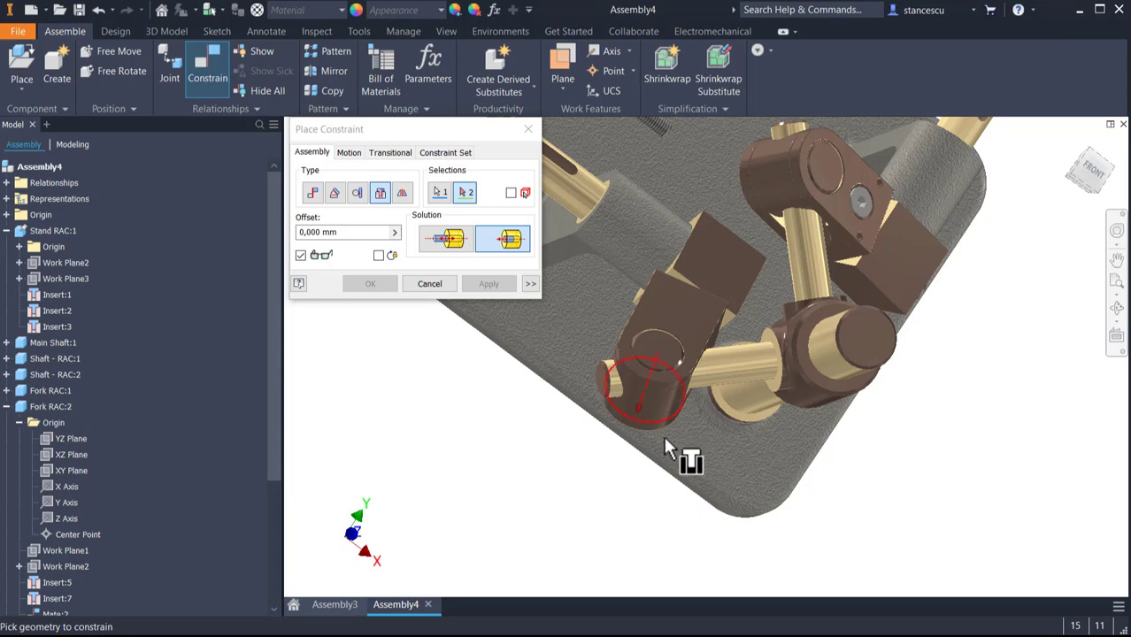
shift+middle_drag(646, 423, 823, 288)
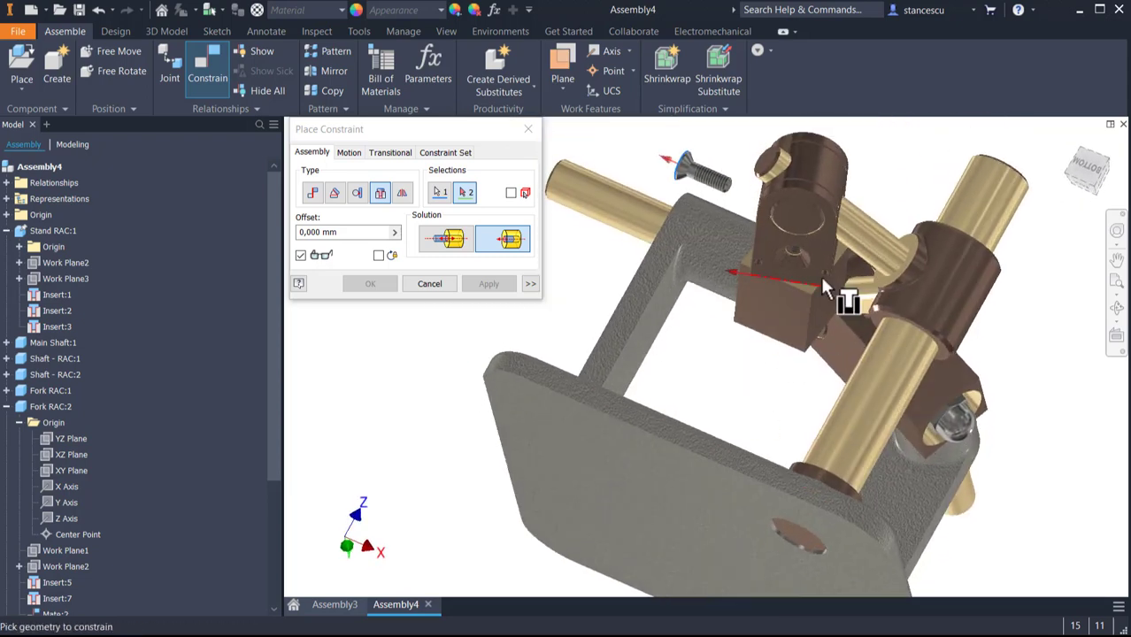
scroll(823, 287, up, 3)
scroll(758, 266, up, 3)
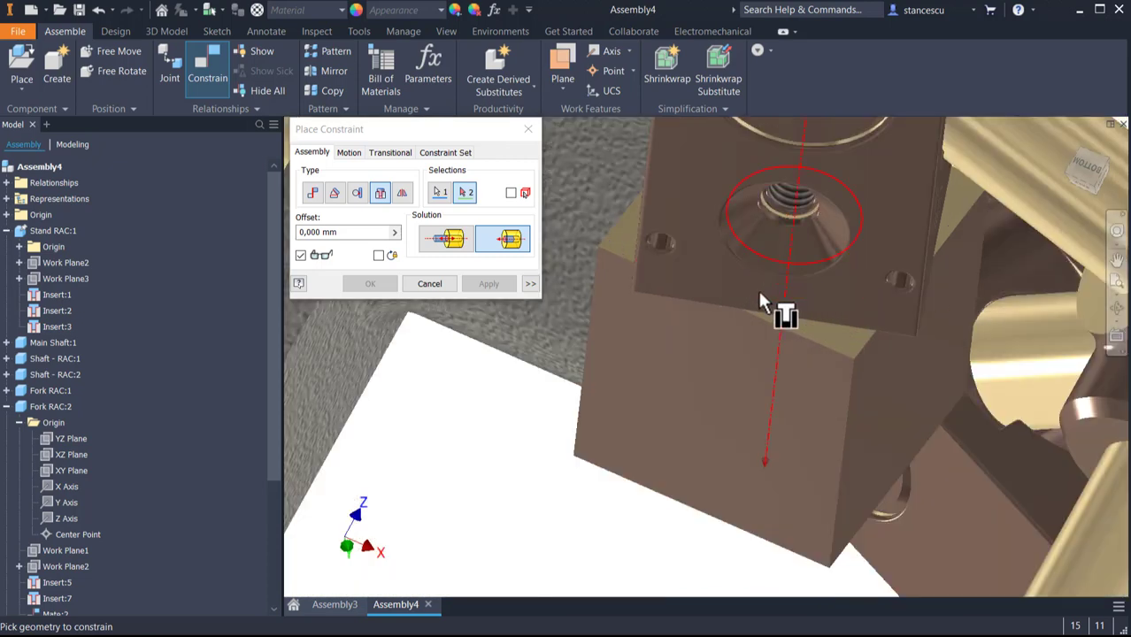
scroll(759, 301, up, 2)
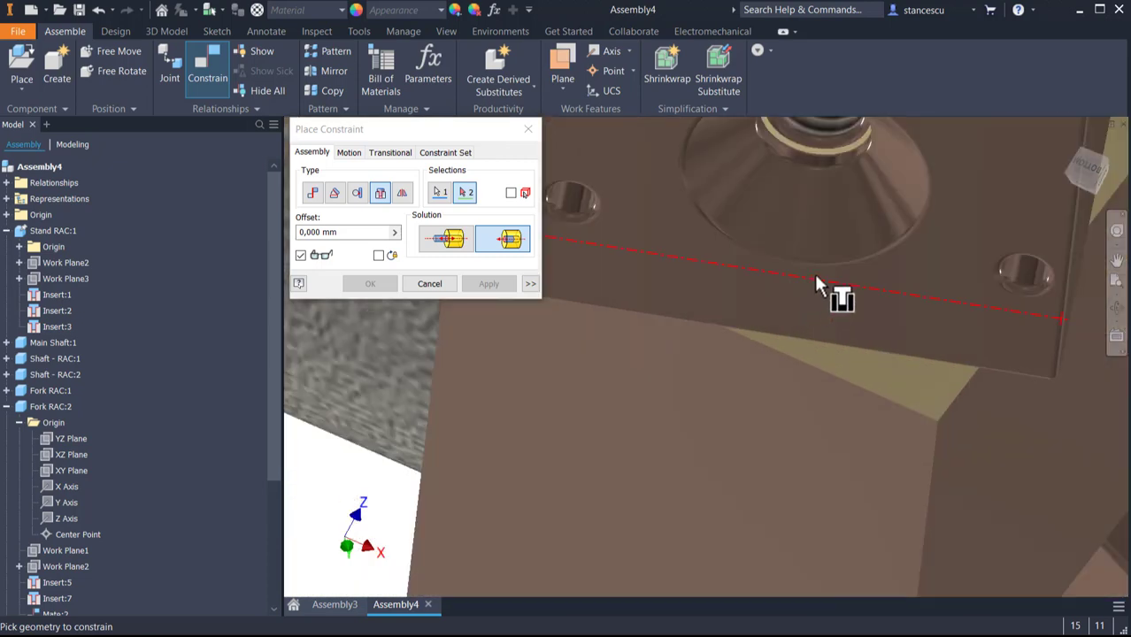
click(898, 250)
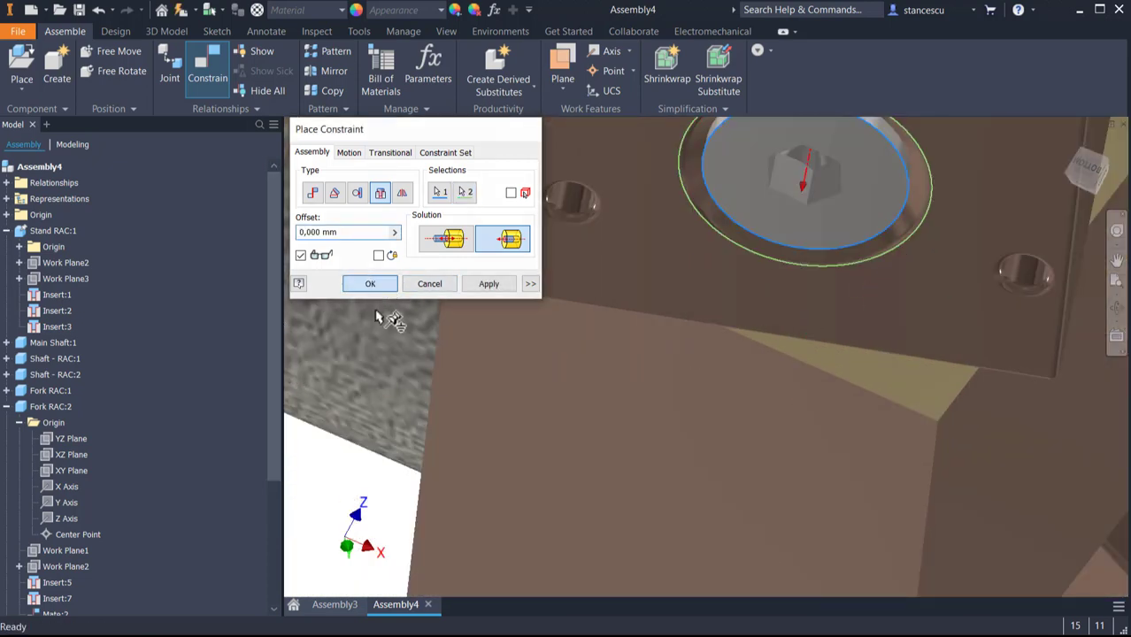
click(370, 283)
- Drag Shaft - RAC:1 from home and top views to check the linkage moves freely
key(F6)
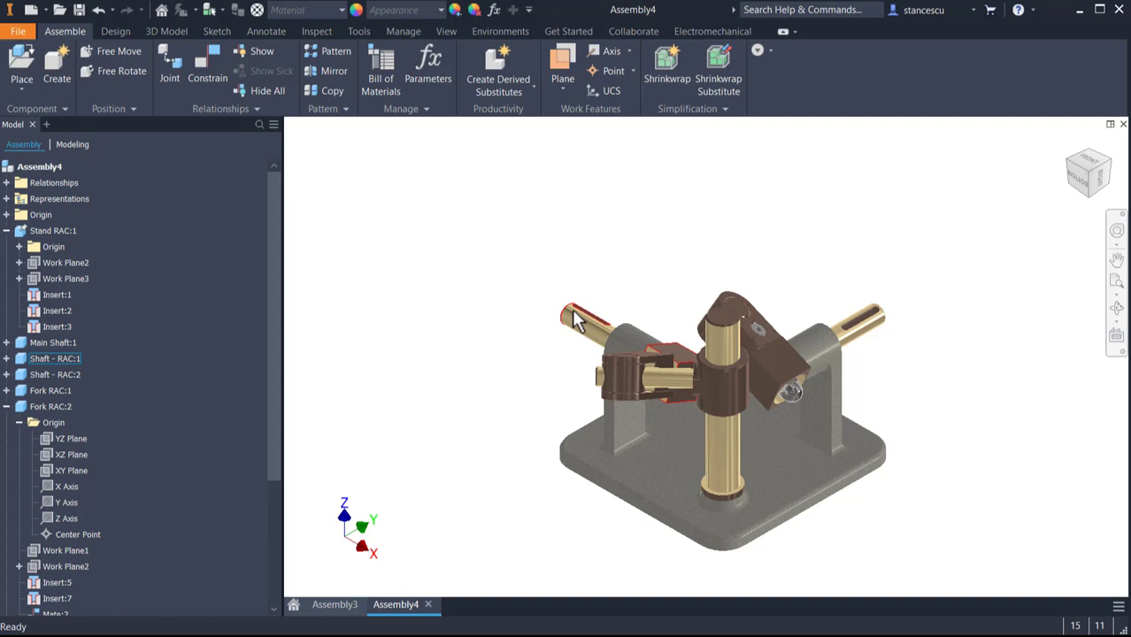
drag(571, 317, 1098, 159)
scroll(599, 329, up, 3)
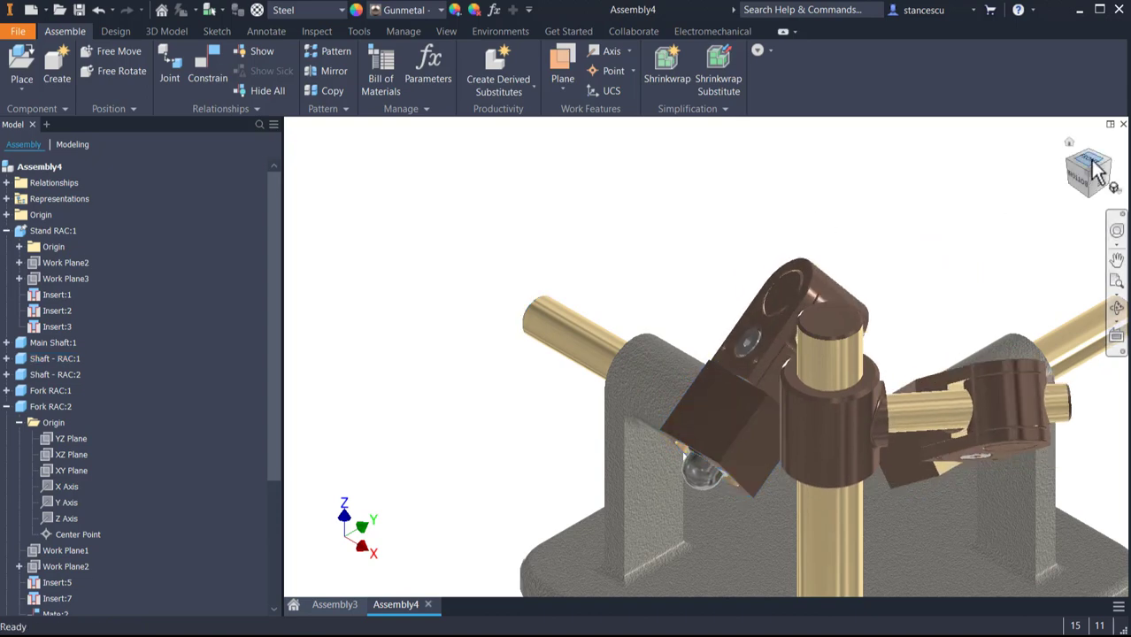
click(1094, 163)
drag(637, 237, 831, 204)
click(816, 203)
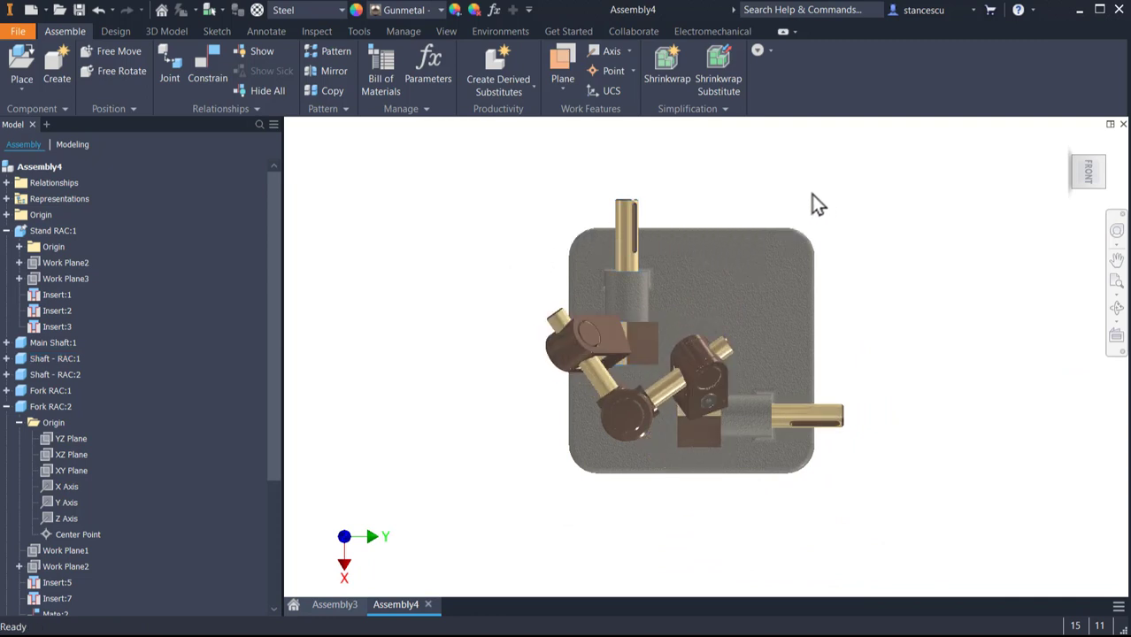
key(F6)
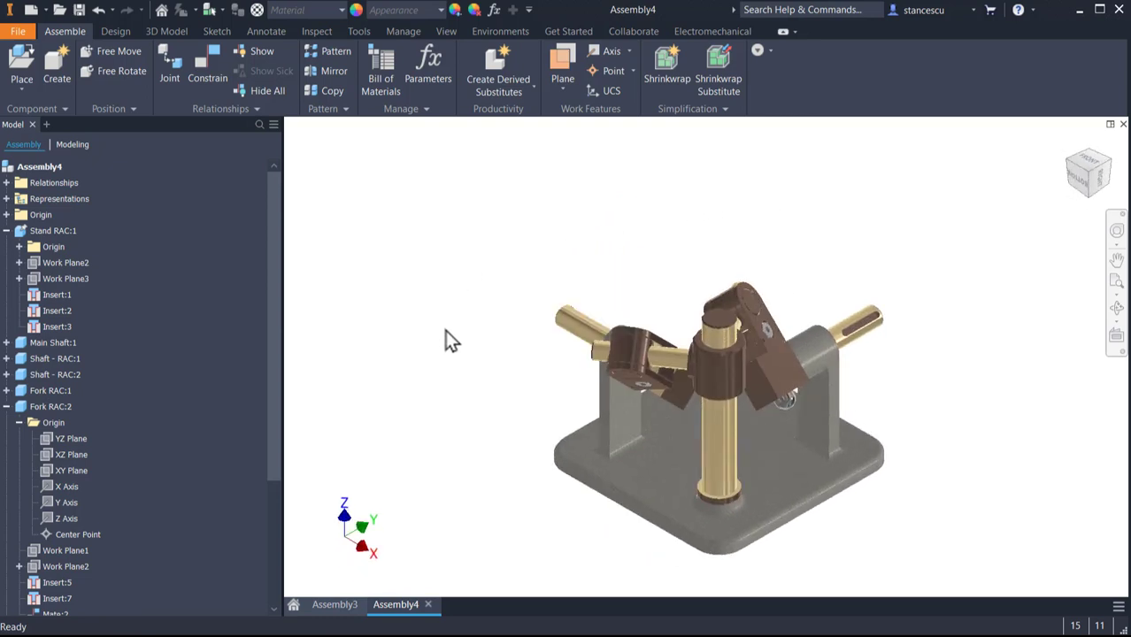
drag(591, 332, 486, 366)
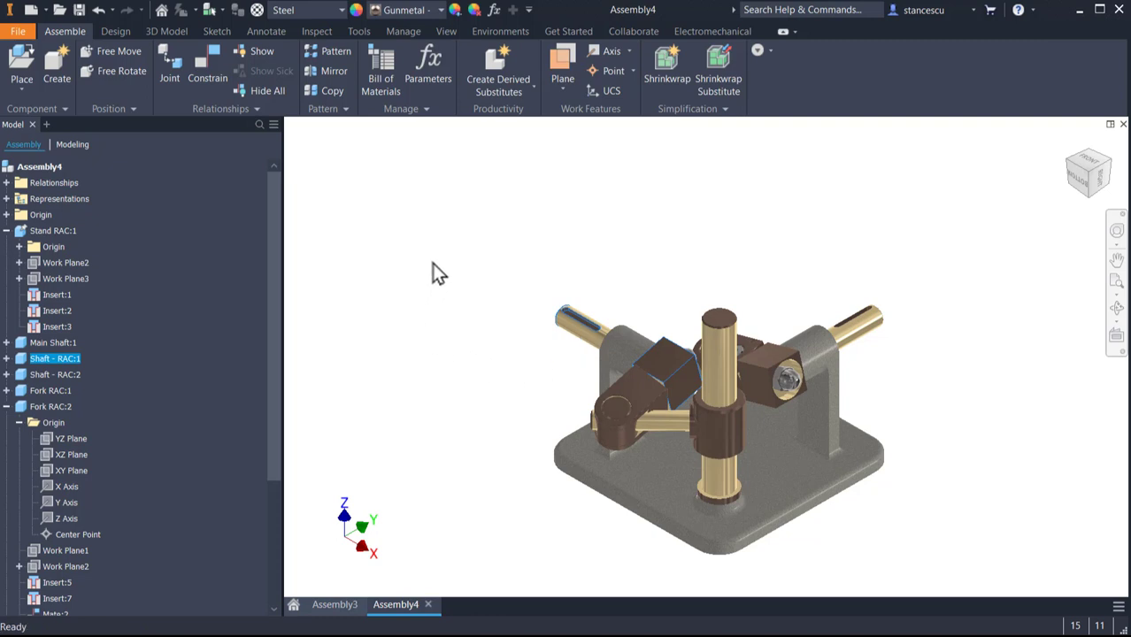
- Collapse Stand RAC:1 and Fork RAC:2 in the browser tree and clear the selection
click(7, 230)
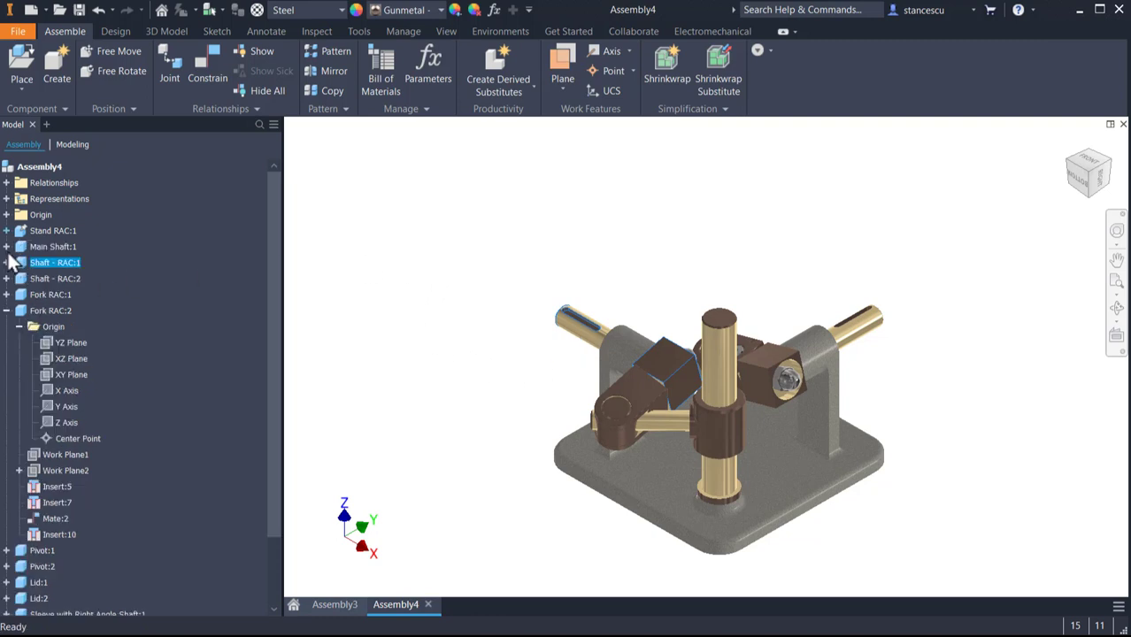
click(6, 311)
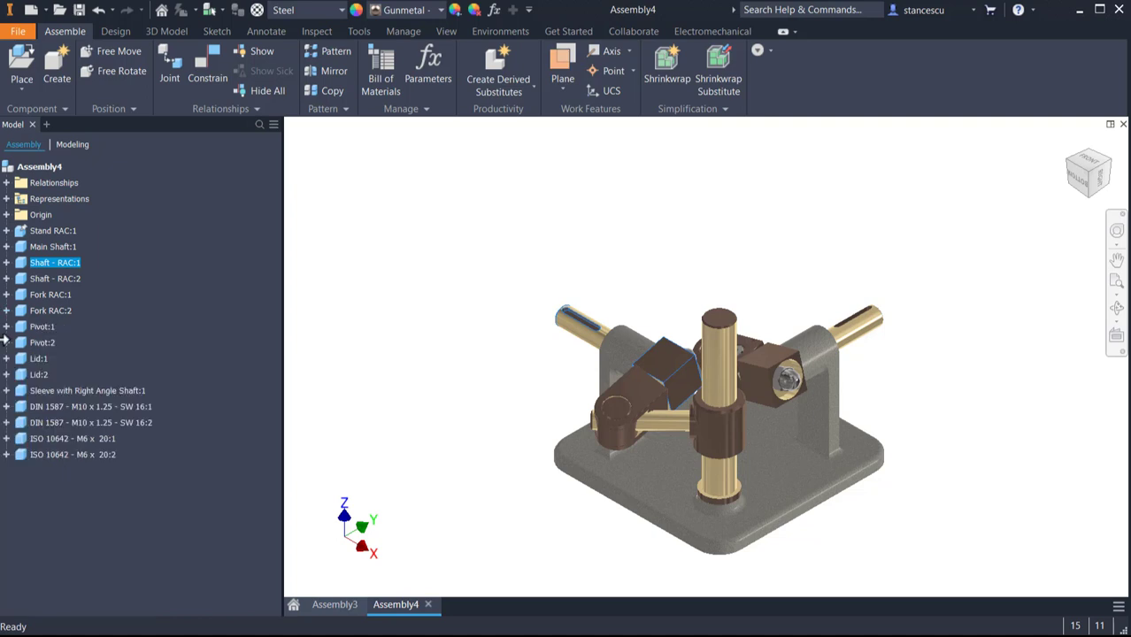
click(455, 292)
scroll(611, 347, up, 2)
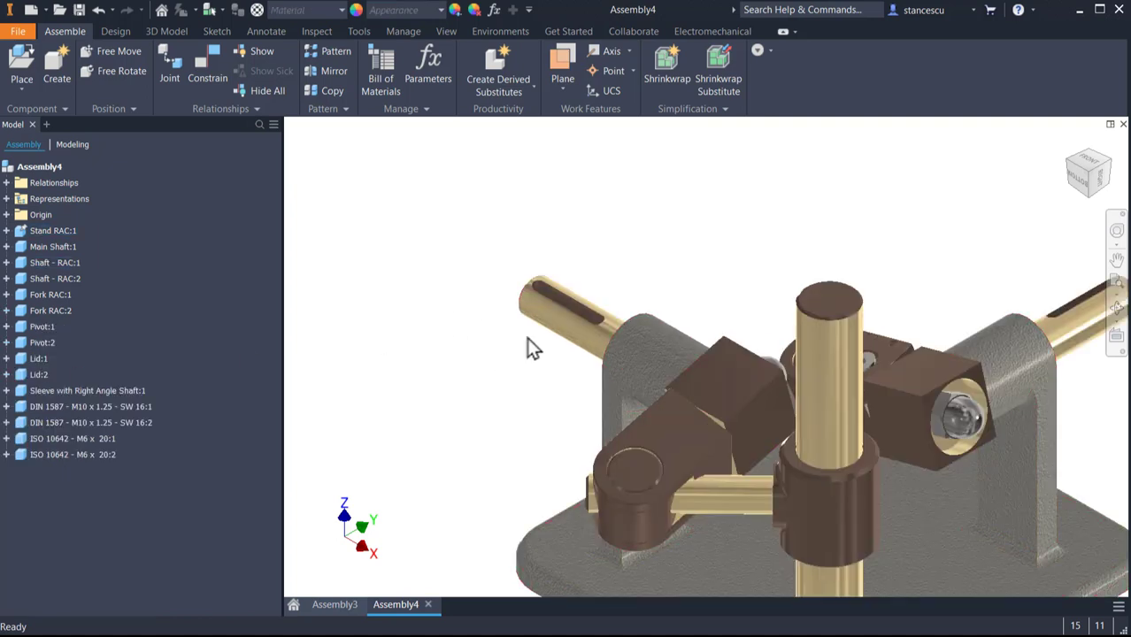
scroll(546, 367, up, 2)
scroll(545, 351, down, 2)
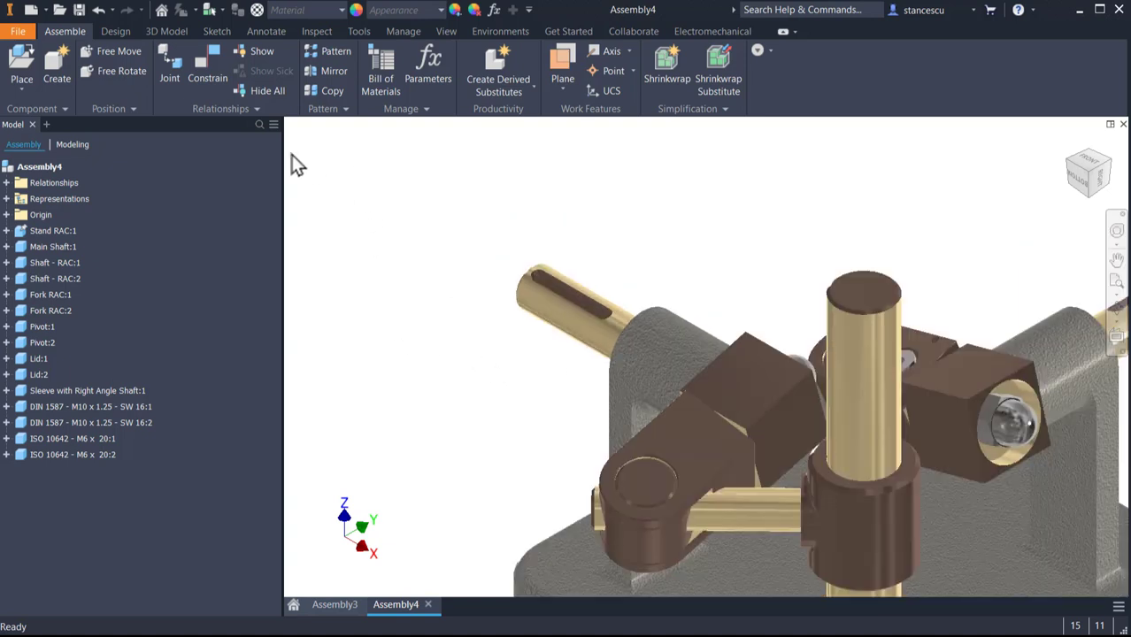
- Start an Angle constraint and pick Shaft - RAC:1's Origin YZ Plane as first selection
click(211, 64)
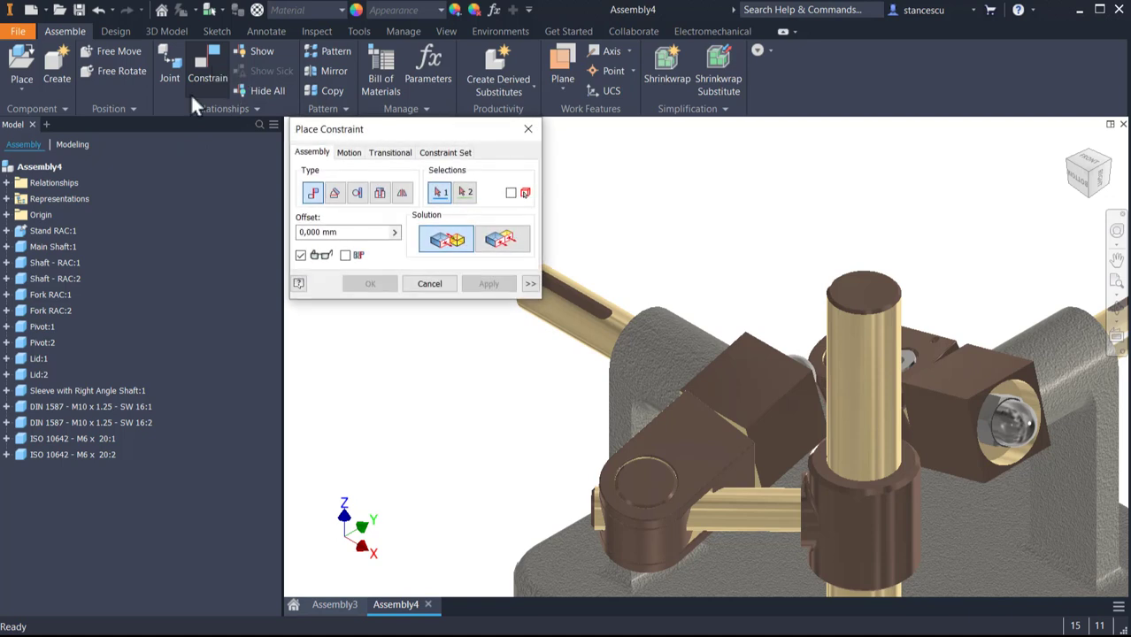
click(356, 191)
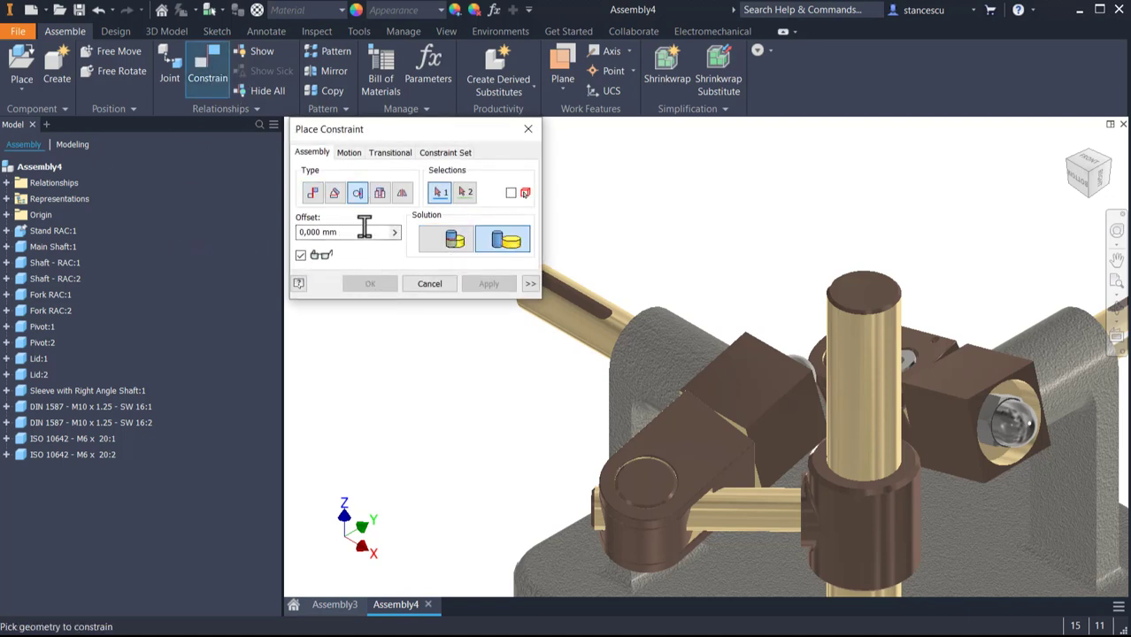
click(337, 193)
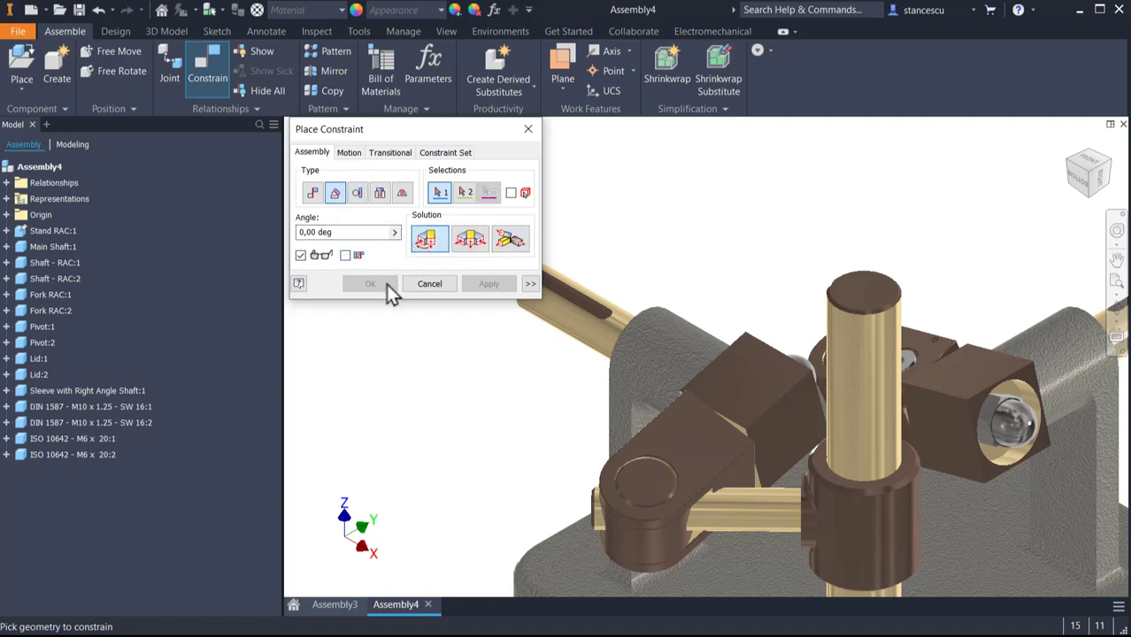
middle_drag(541, 391, 583, 445)
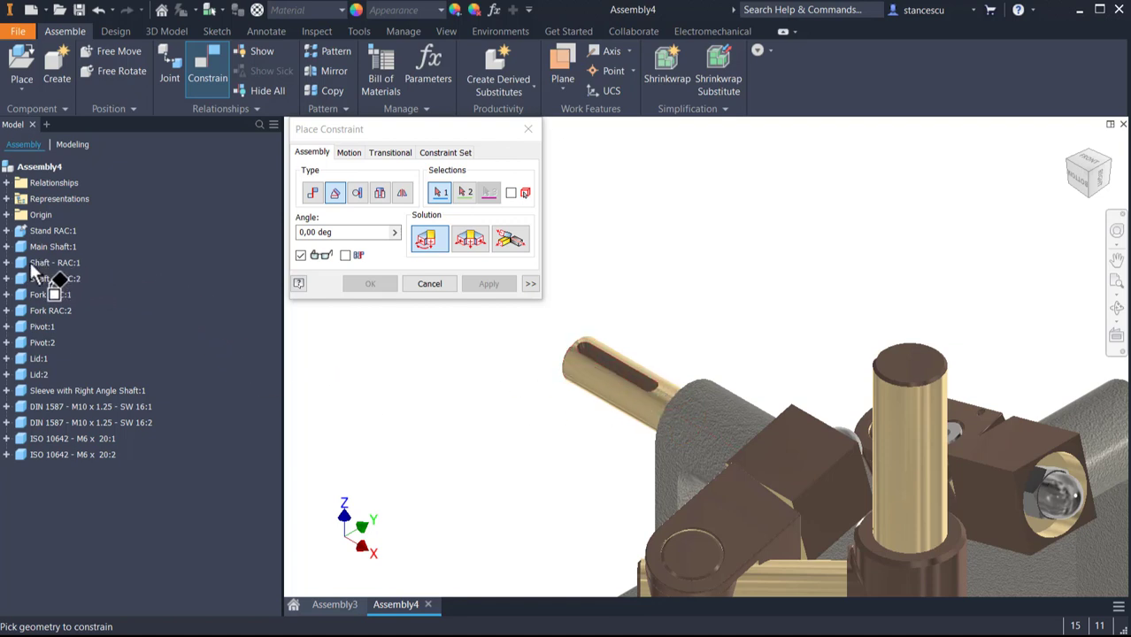
click(6, 262)
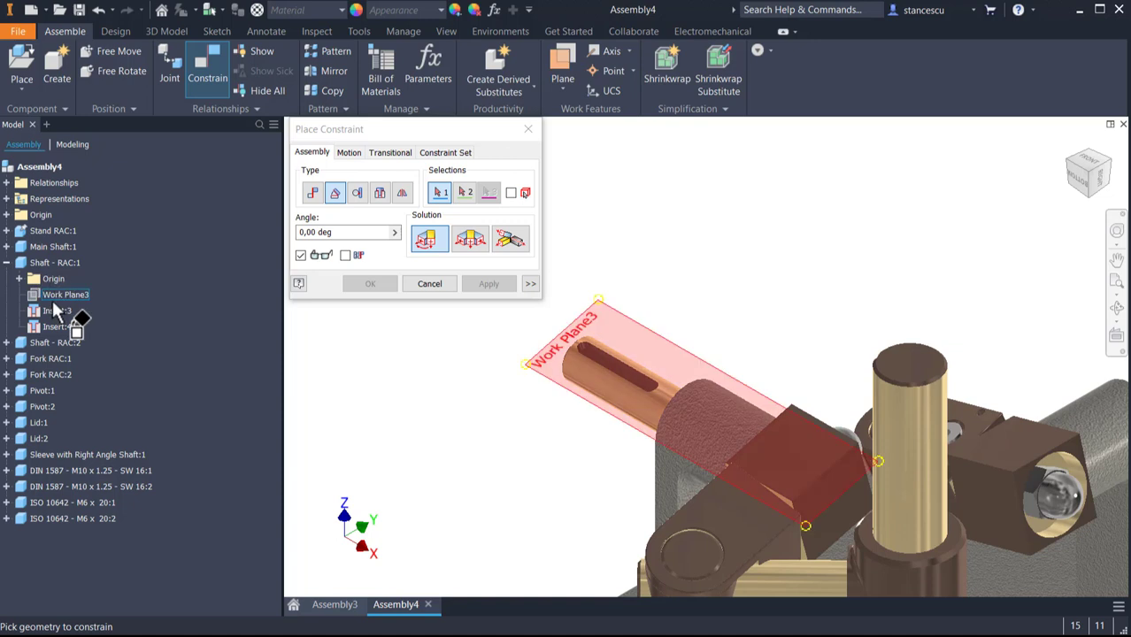
click(20, 279)
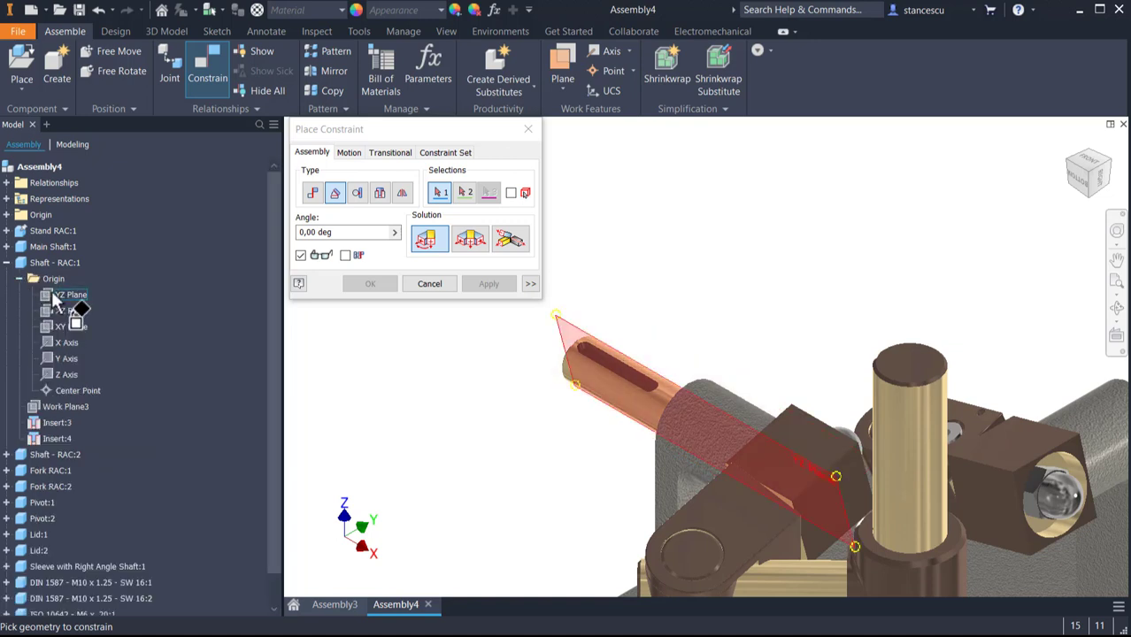
click(58, 298)
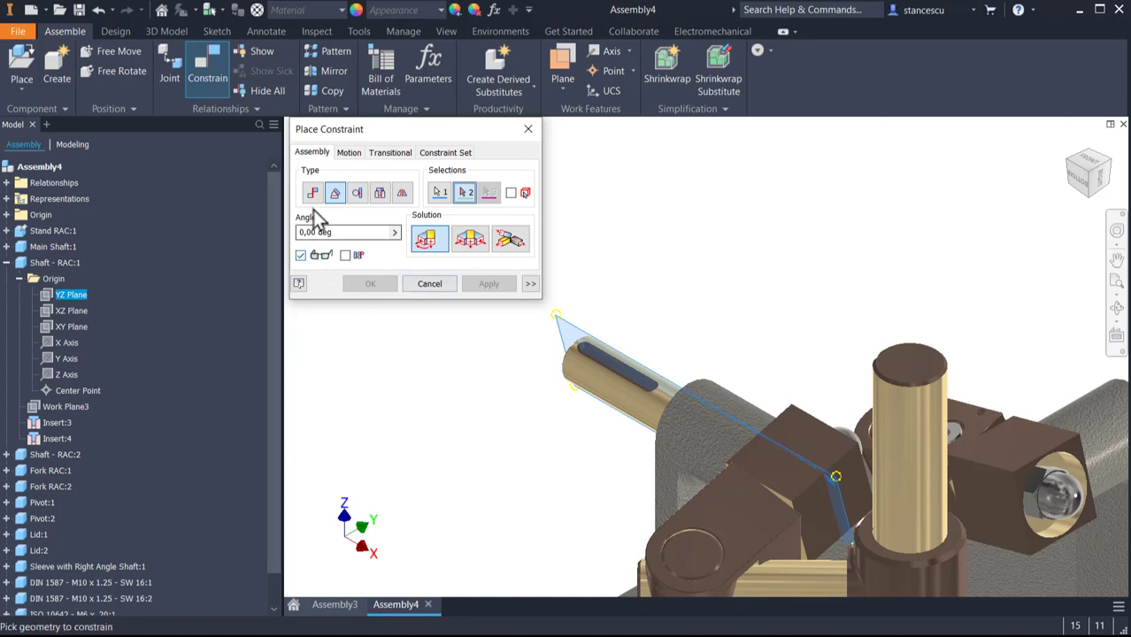
- Pick Stand RAC:1's Origin XZ Plane as second selection and apply the 0° angle
scroll(399, 329, up, 3)
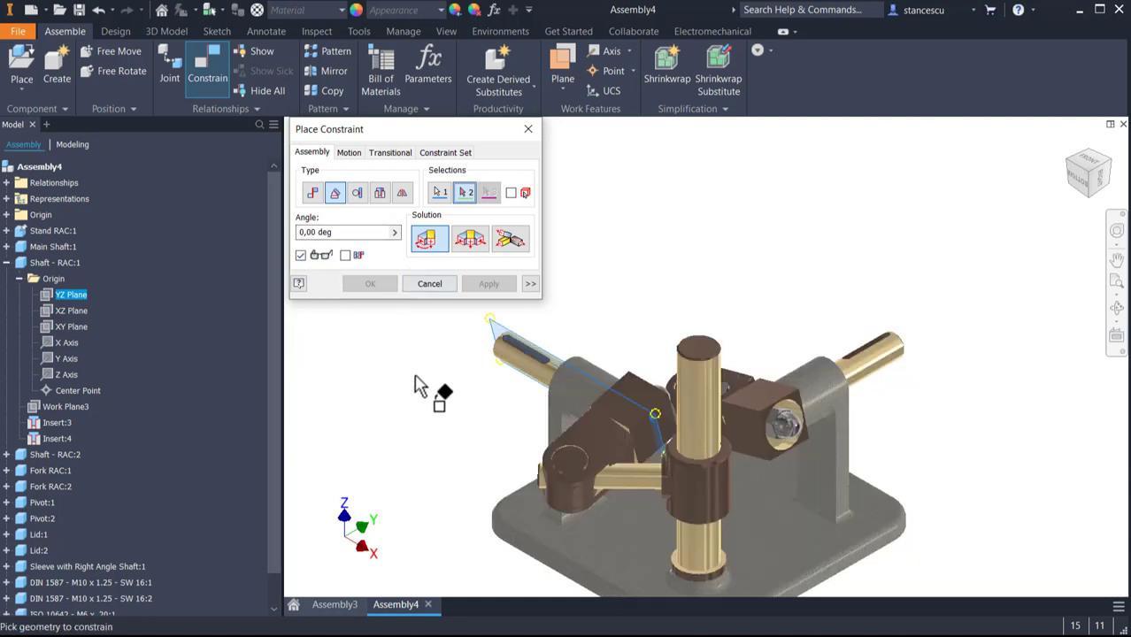
middle_drag(417, 384, 469, 318)
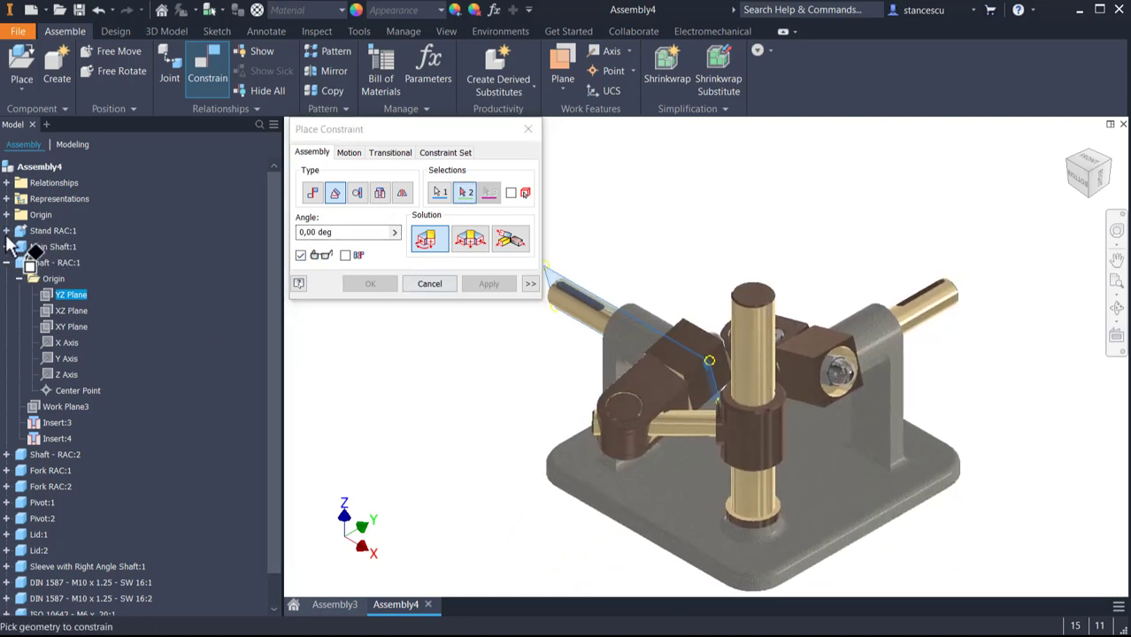
click(6, 231)
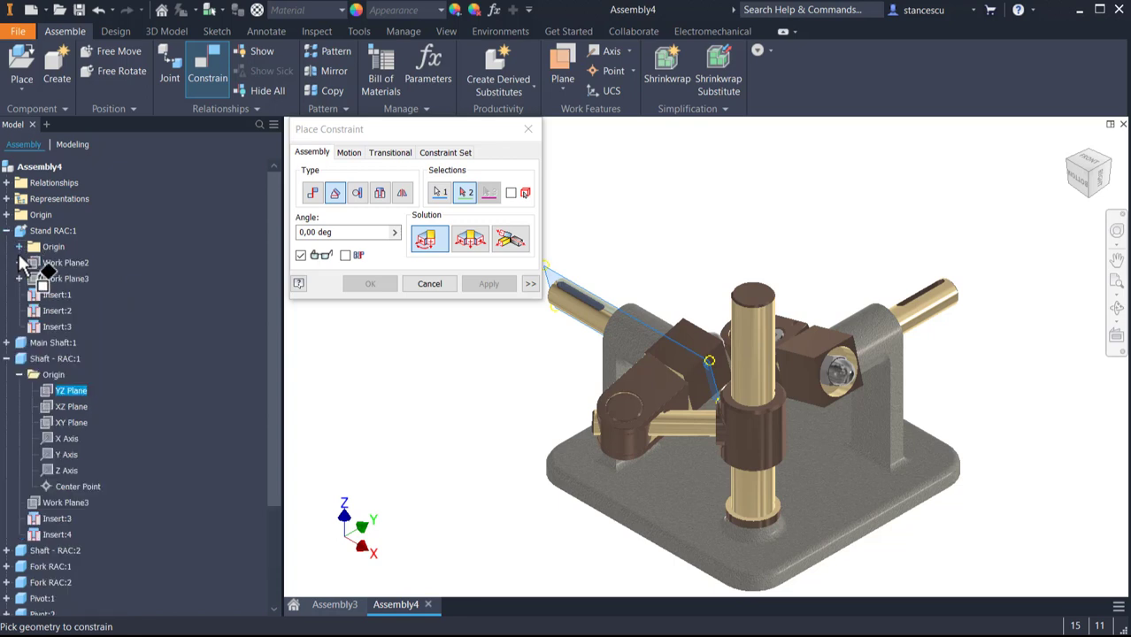
click(18, 247)
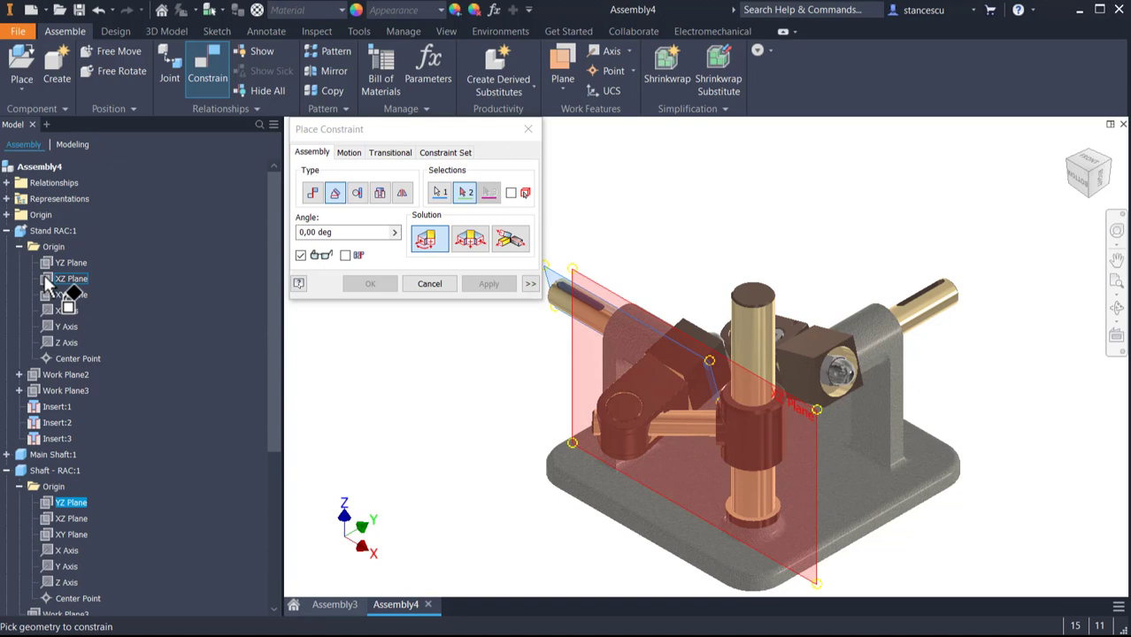
click(46, 282)
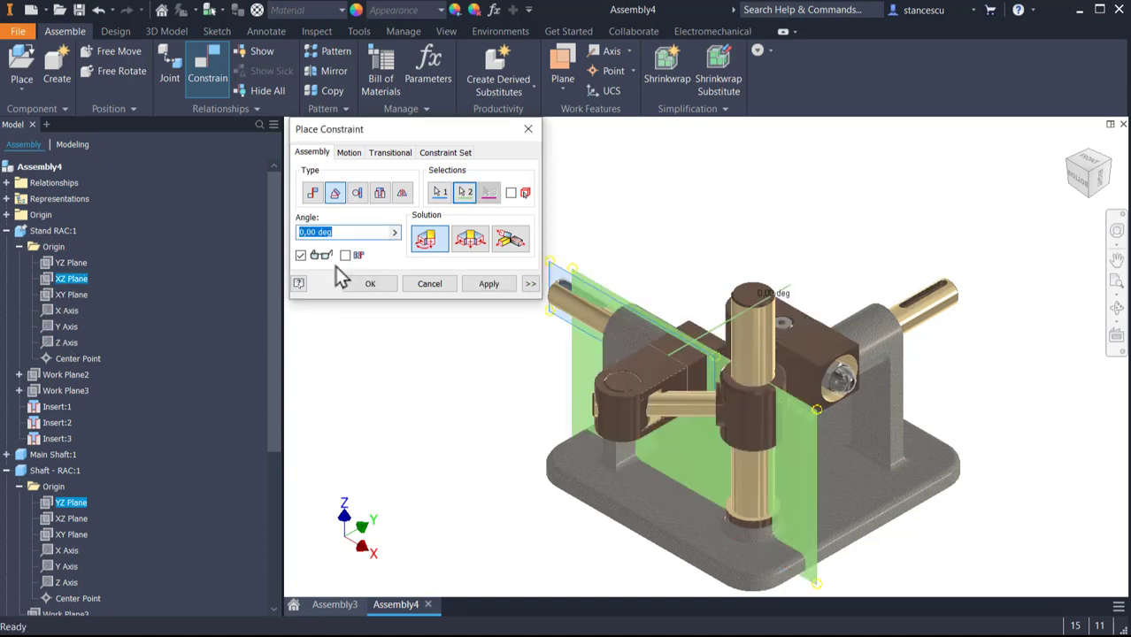
click(371, 285)
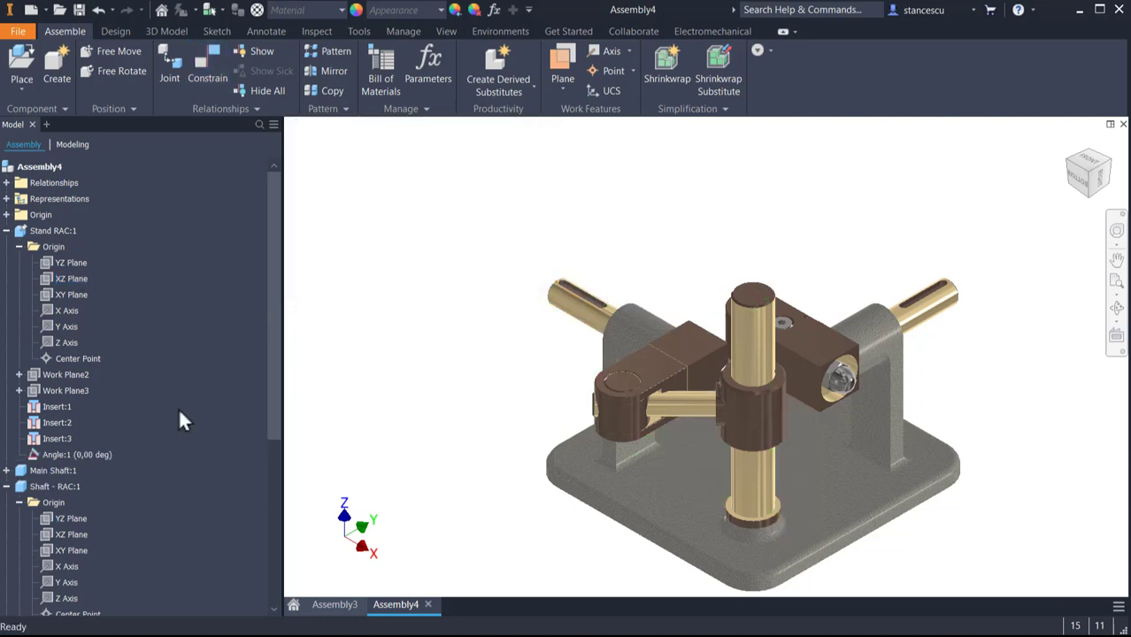
- Drive Angle:1 with End set to 360*2, playing forward to 720°
click(56, 451)
right_click(57, 450)
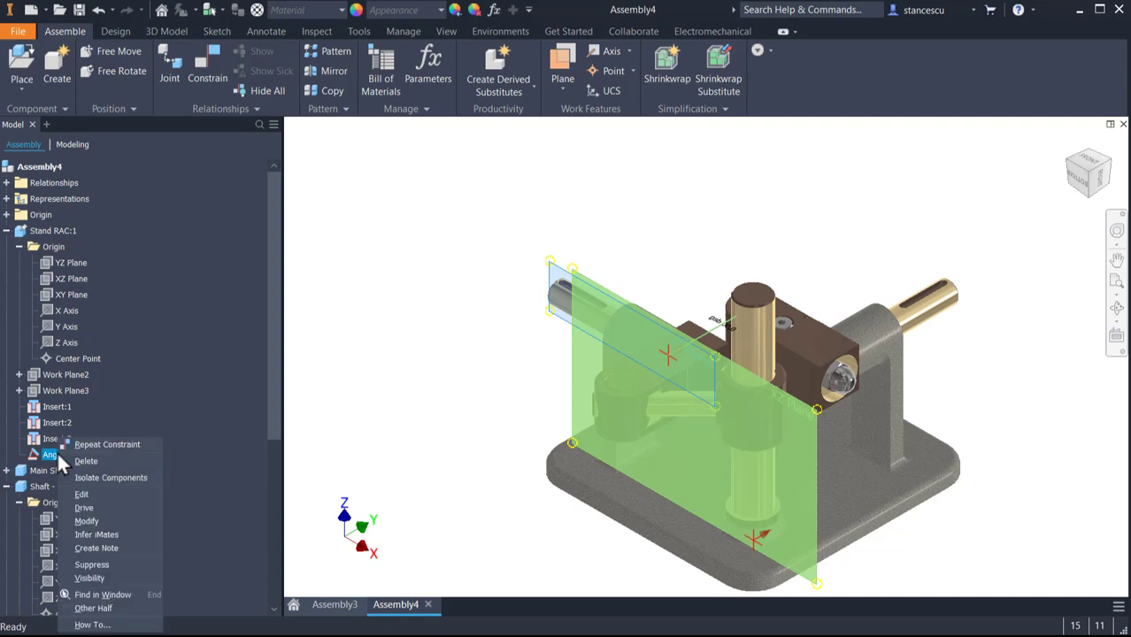
click(87, 507)
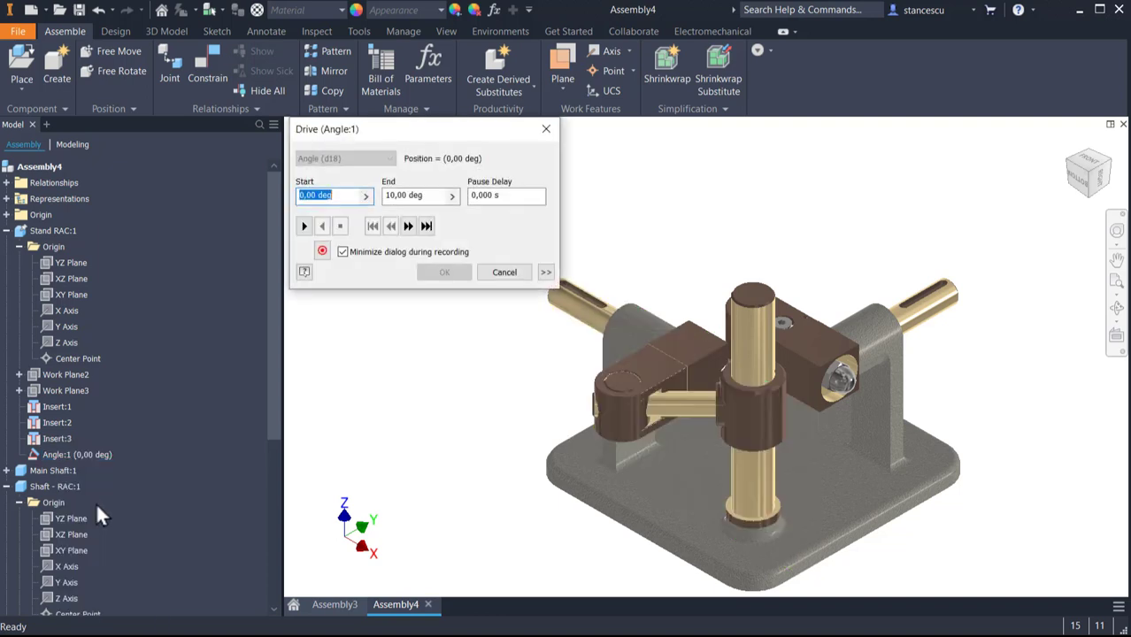
click(434, 194)
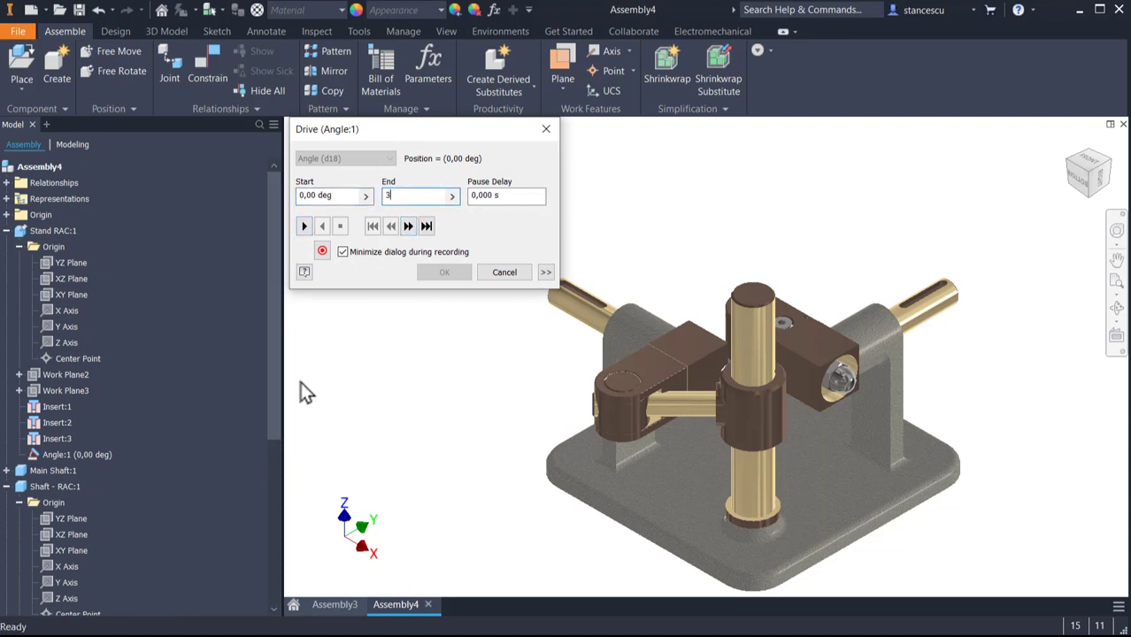
text(360°)
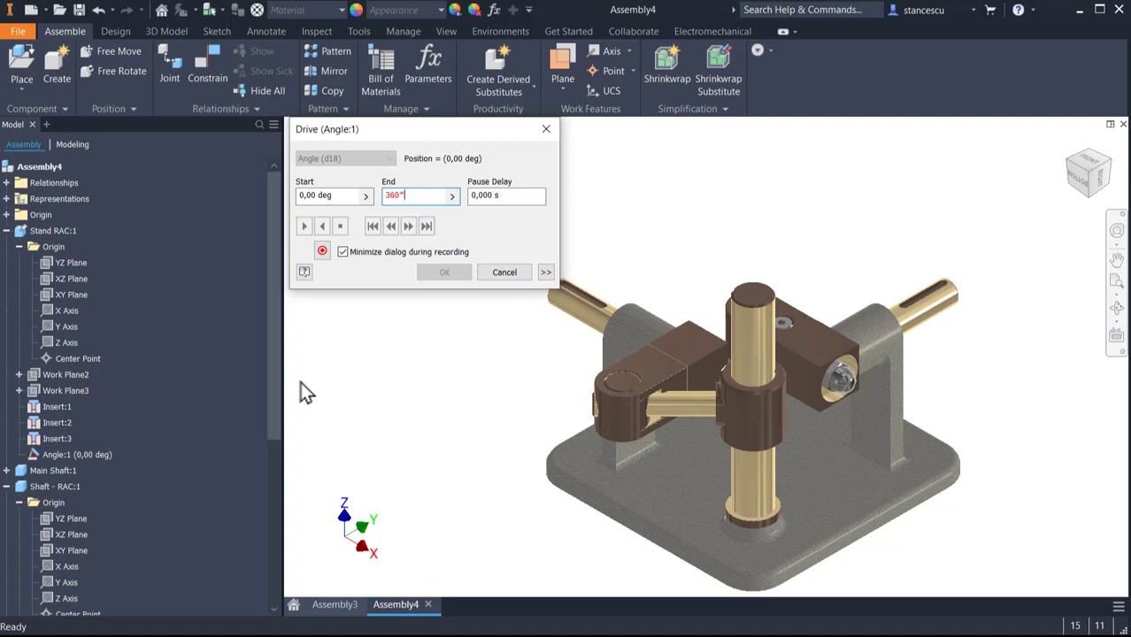
text(2)
click(303, 226)
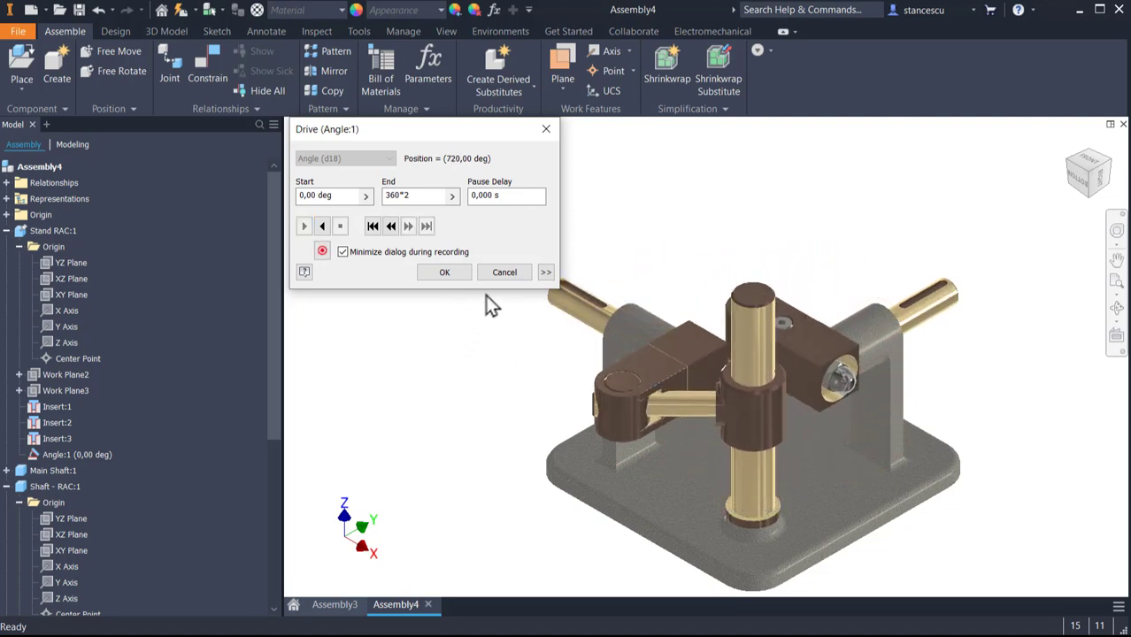
- Play the Angle:1 drive in reverse back to 0,00 deg, then cancel the dialog and deselect
click(323, 227)
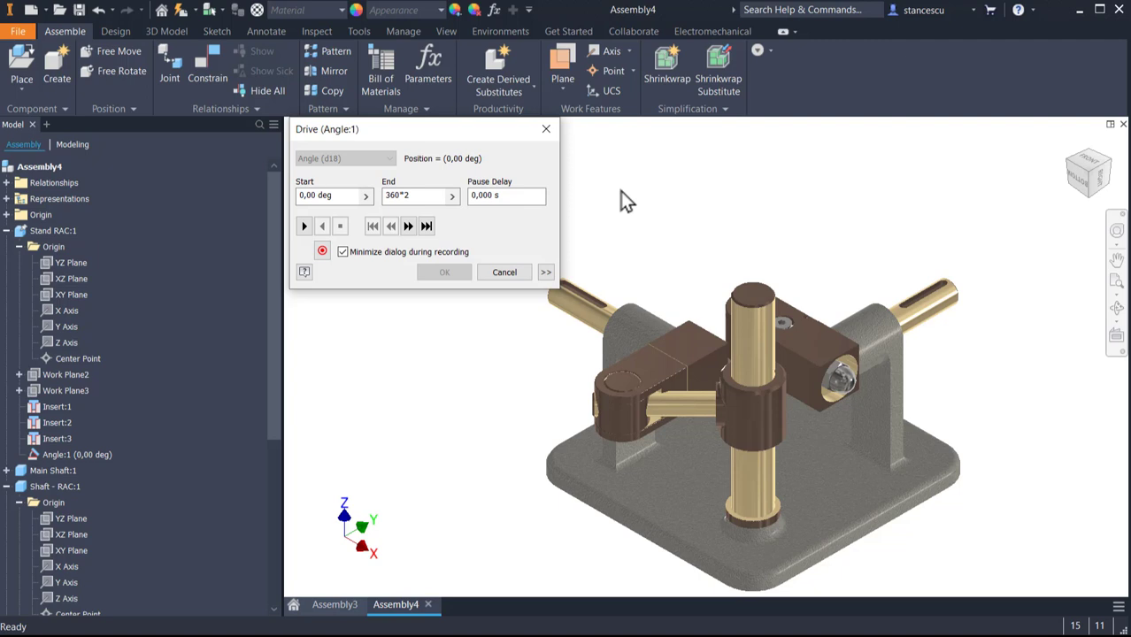
click(506, 274)
click(409, 431)
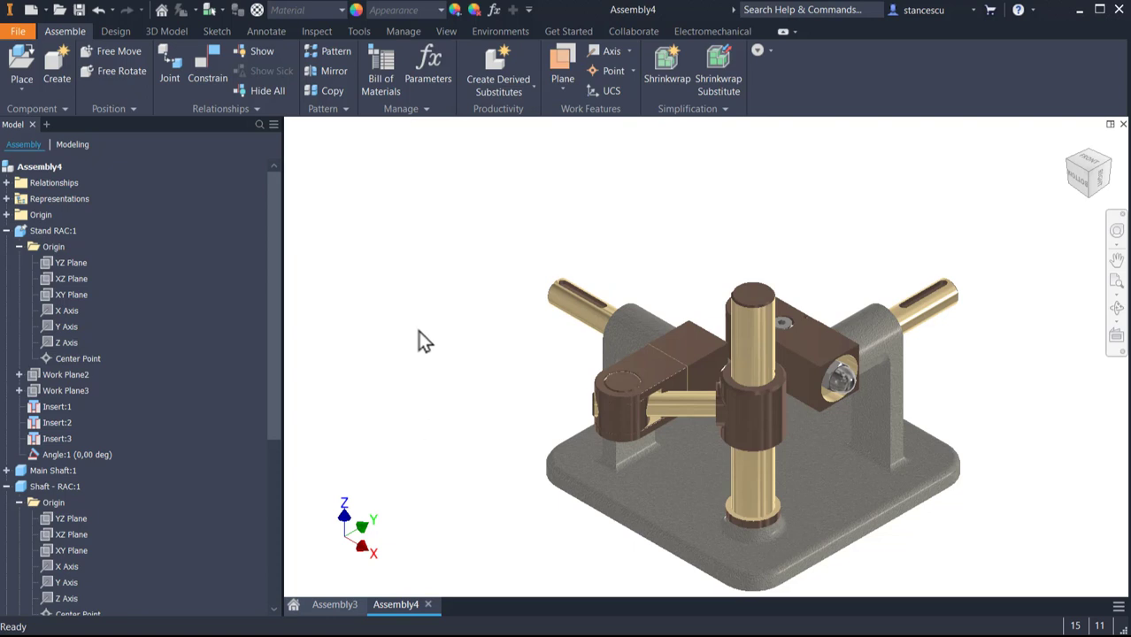